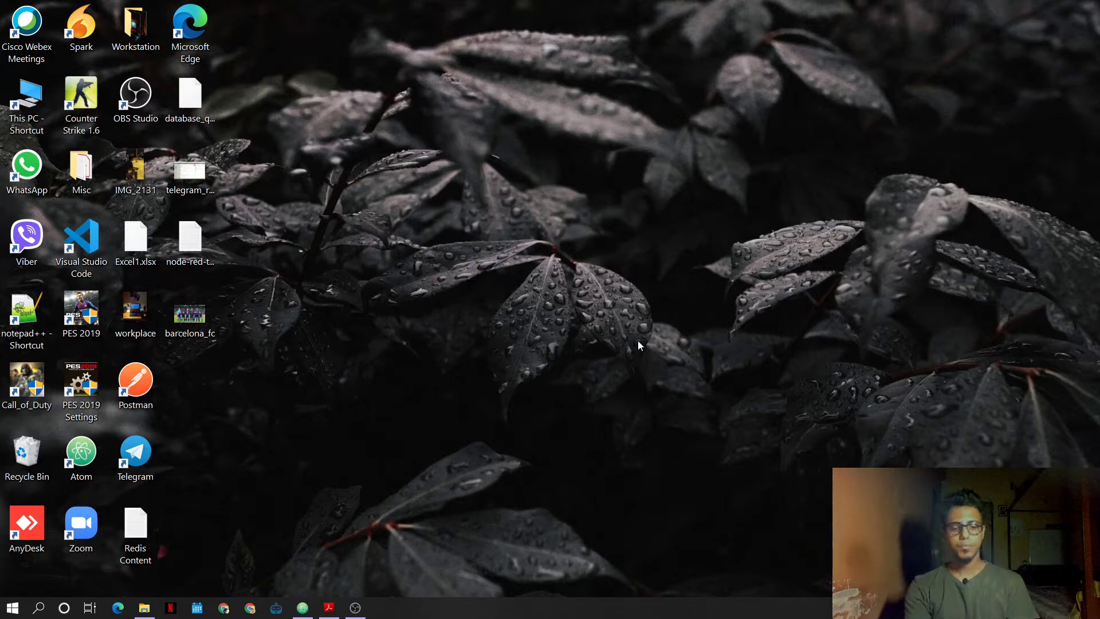
# - Open a Command Prompt and start the Node-RED server with the node-red command, leaving it running in the background
pyautogui.press('super')
pyautogui.press('super+r')
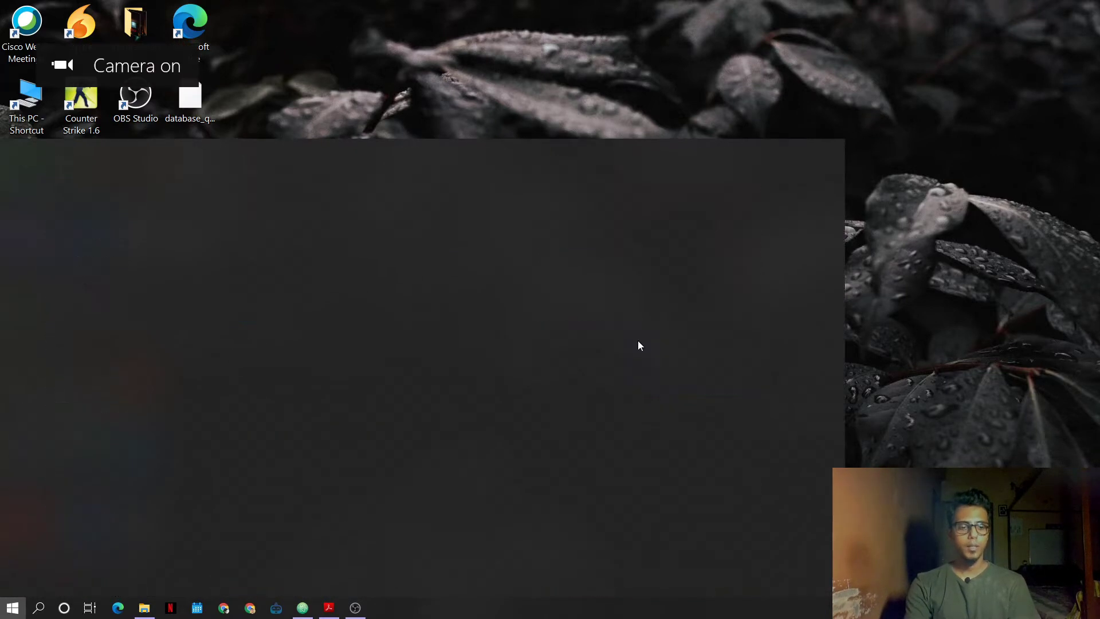
pyautogui.press('Return')
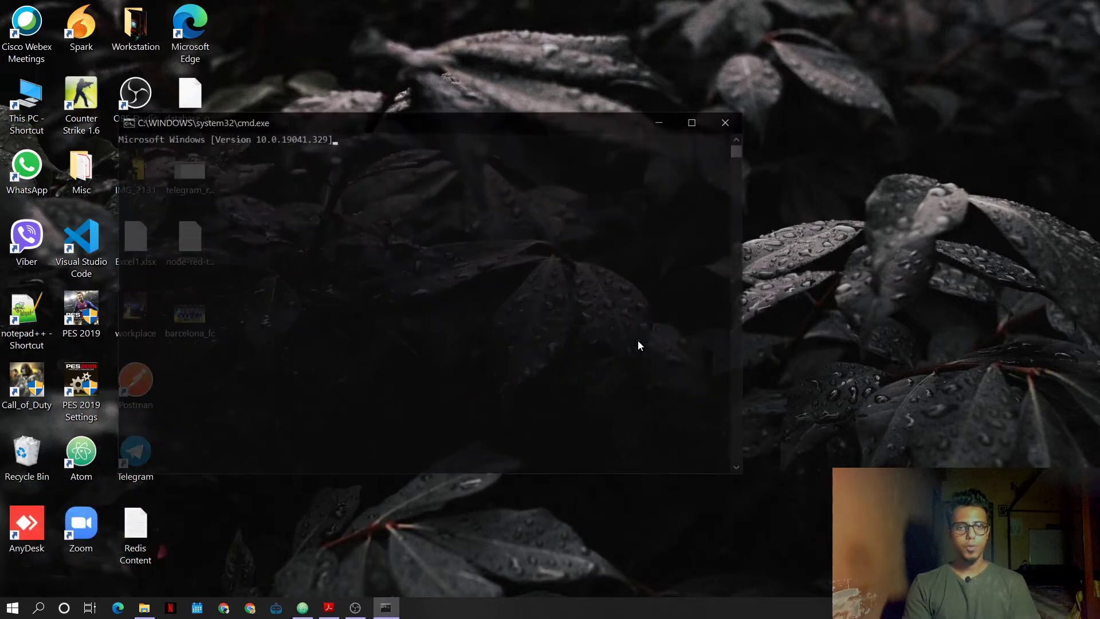
pyautogui.write('node-red')
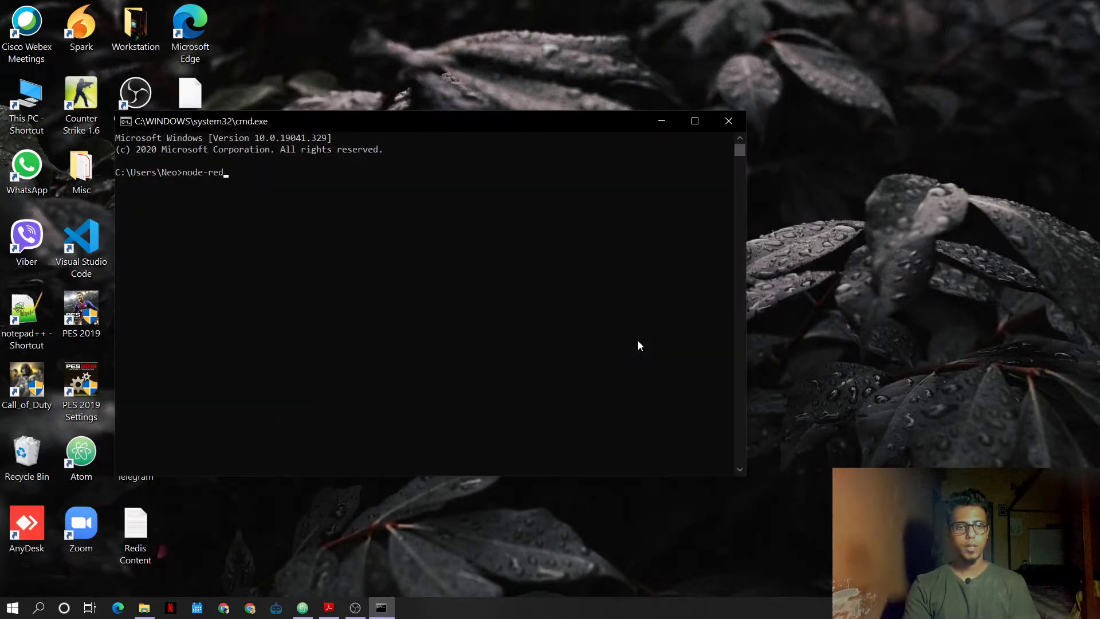
pyautogui.press('Return')
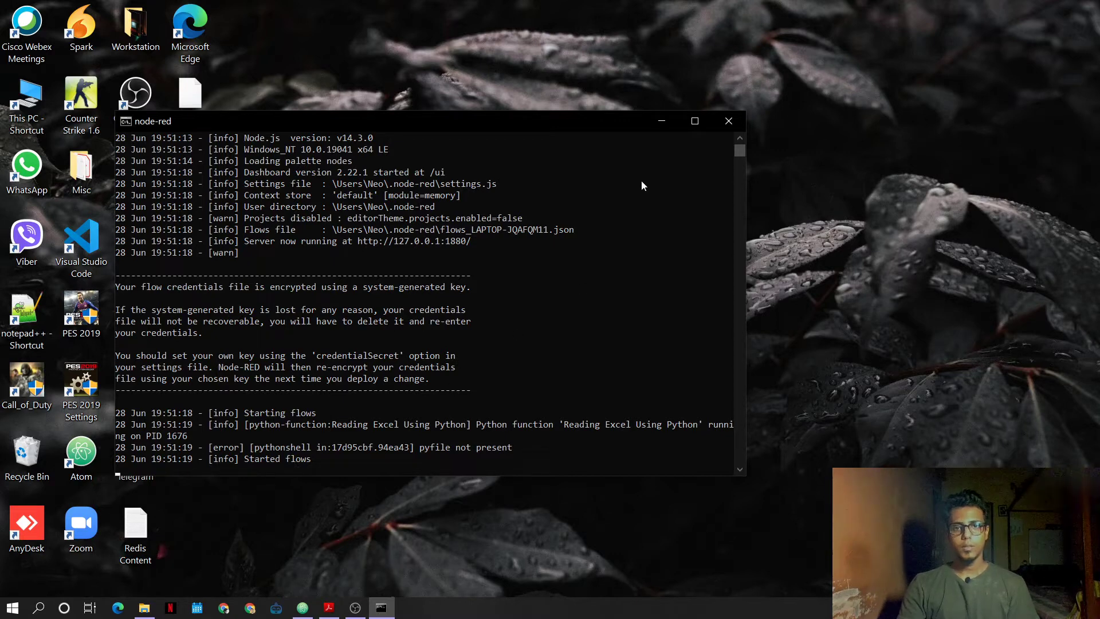
pyautogui.click(664, 131)
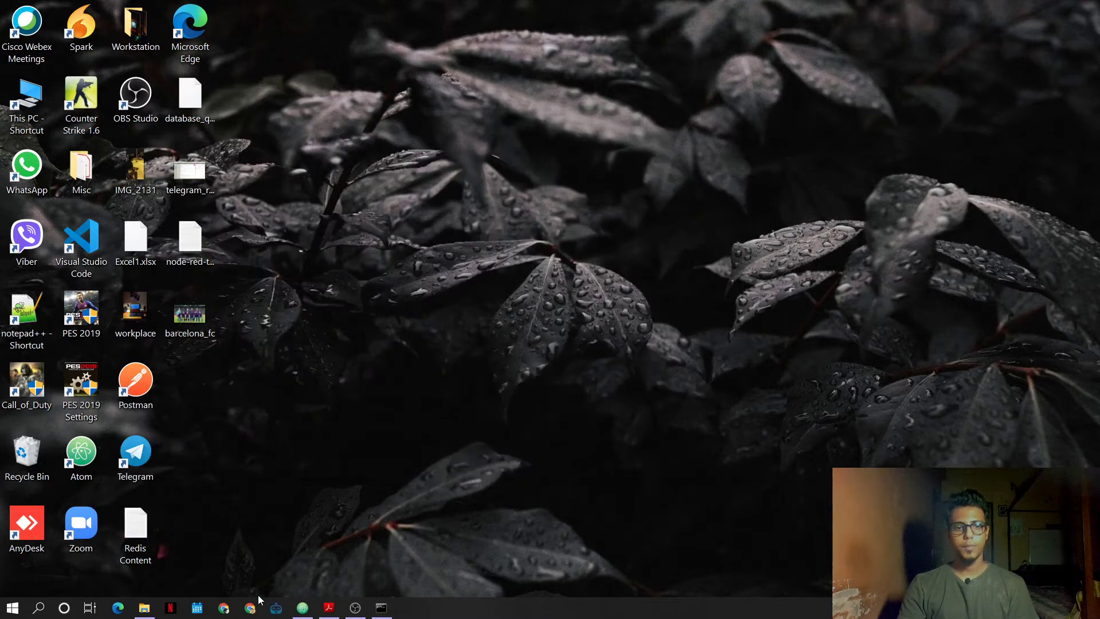
# - Check the server address in the console, then load the Node-RED editor from 127.0.0.1:1880 in Chrome and show the Telegram Bot flow
pyautogui.click(381, 607)
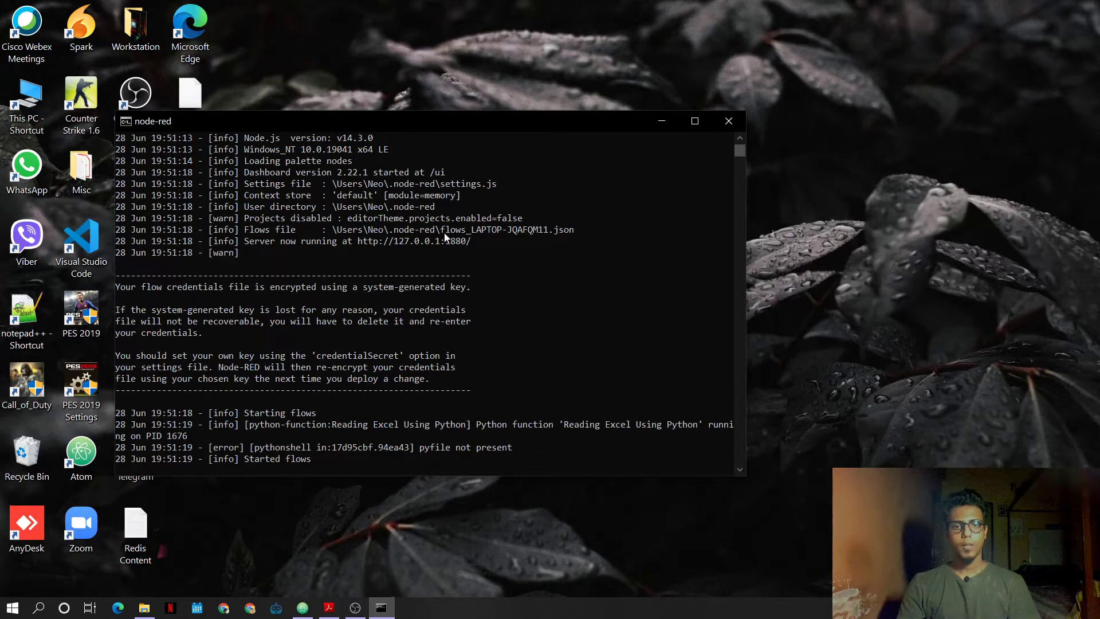
pyautogui.click(653, 120)
pyautogui.click(223, 607)
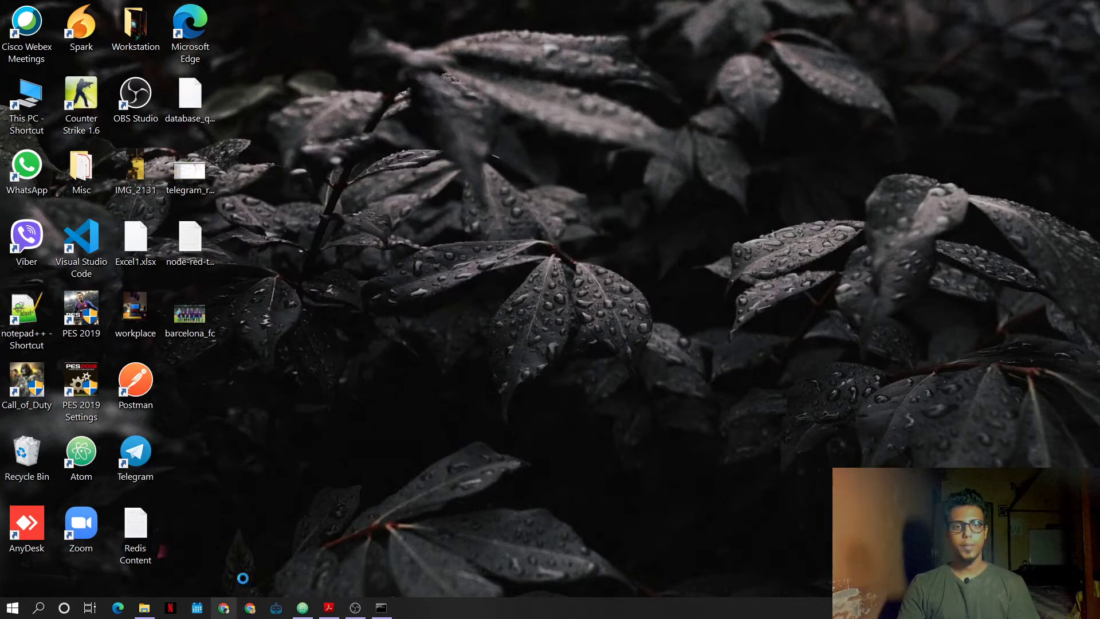
pyautogui.click(262, 42)
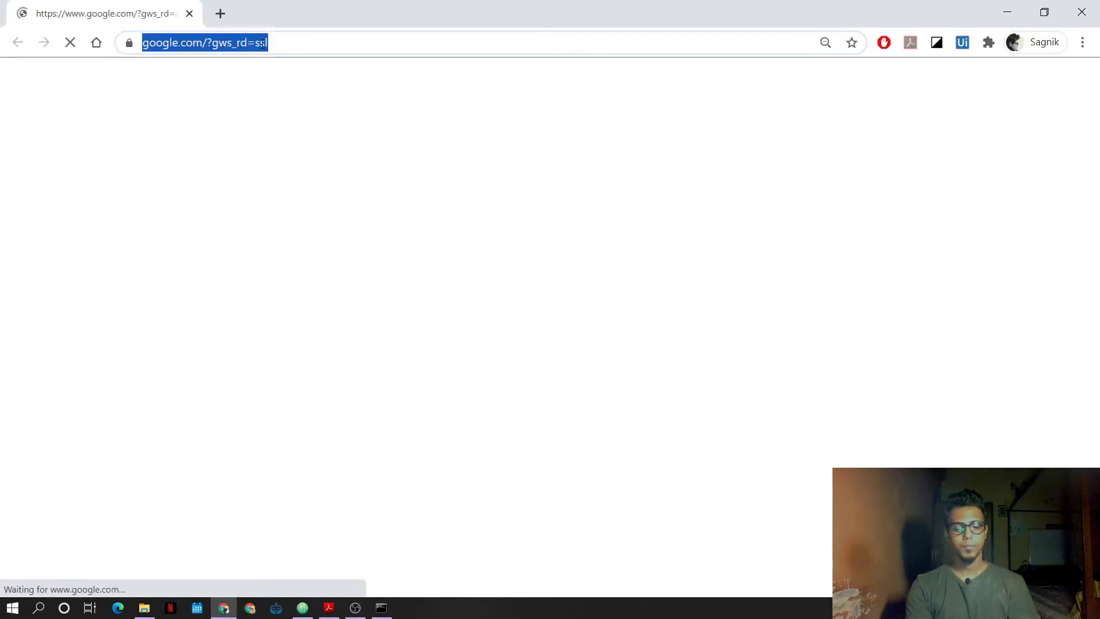
pyautogui.write('http://')
pyautogui.press('Return')
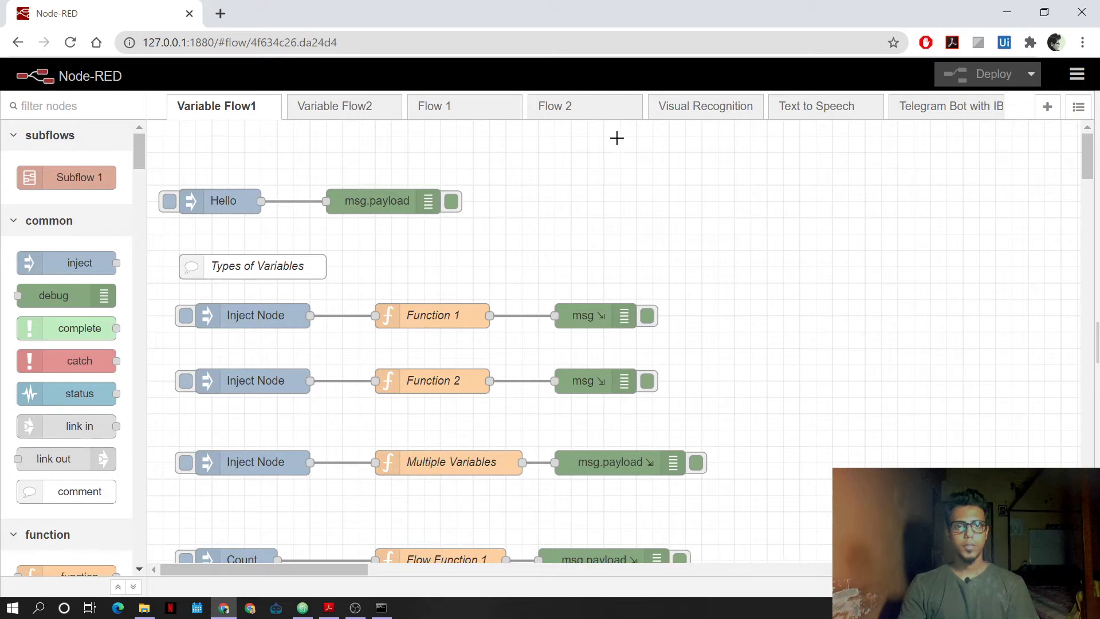
pyautogui.click(916, 112)
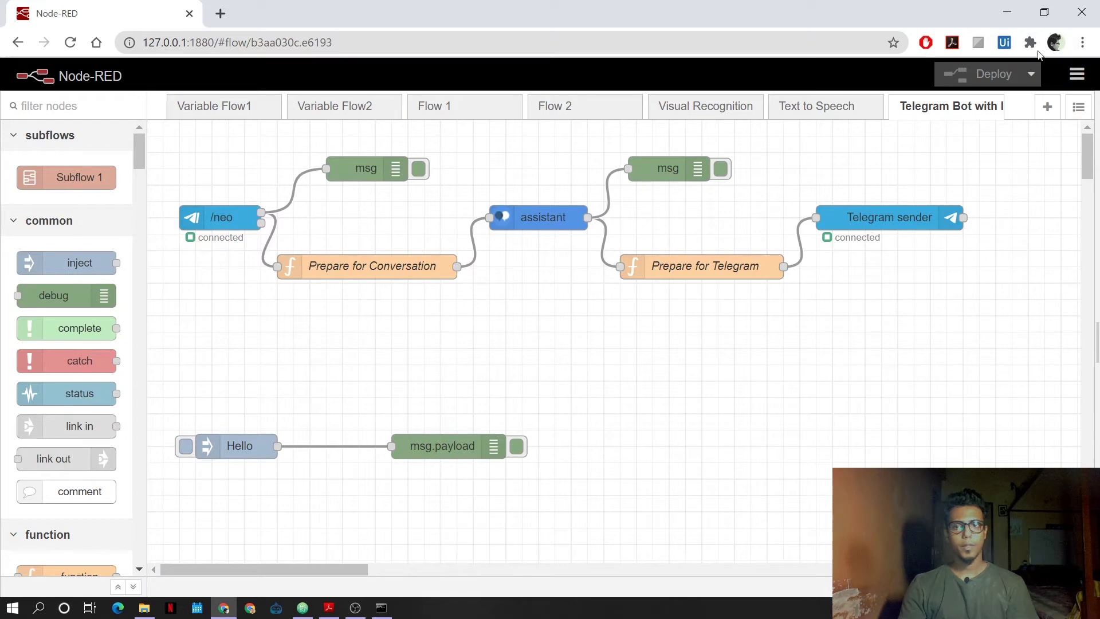
# - Launch the Telegram desktop app, search the chats for "bot" and open the BotFather conversation
pyautogui.click(1006, 12)
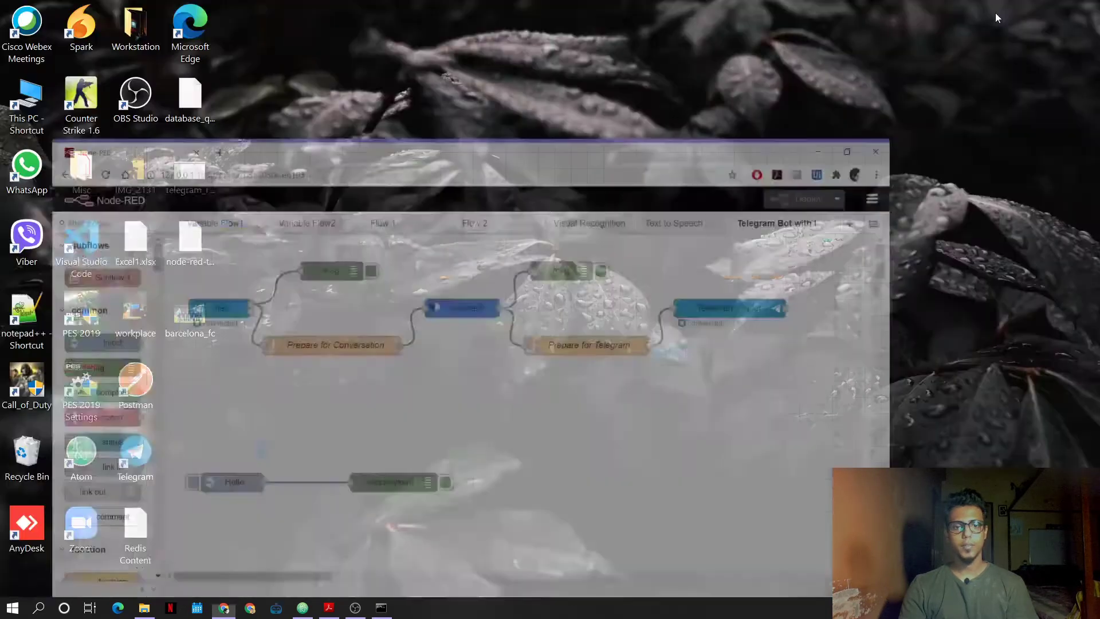
pyautogui.press('super+r')
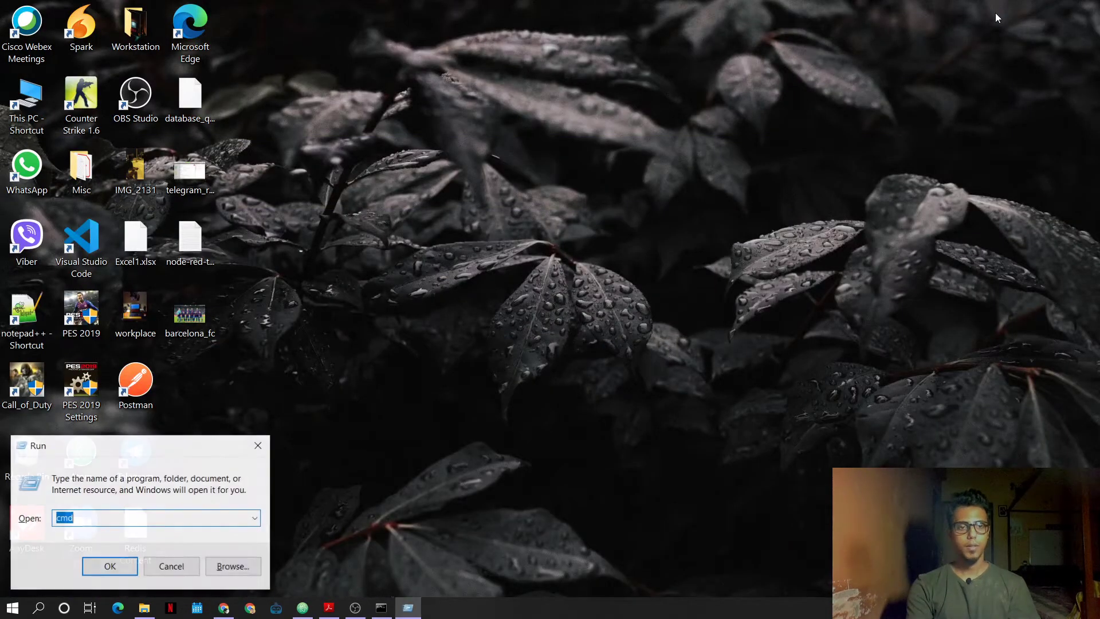
pyautogui.press('Return')
pyautogui.press('super')
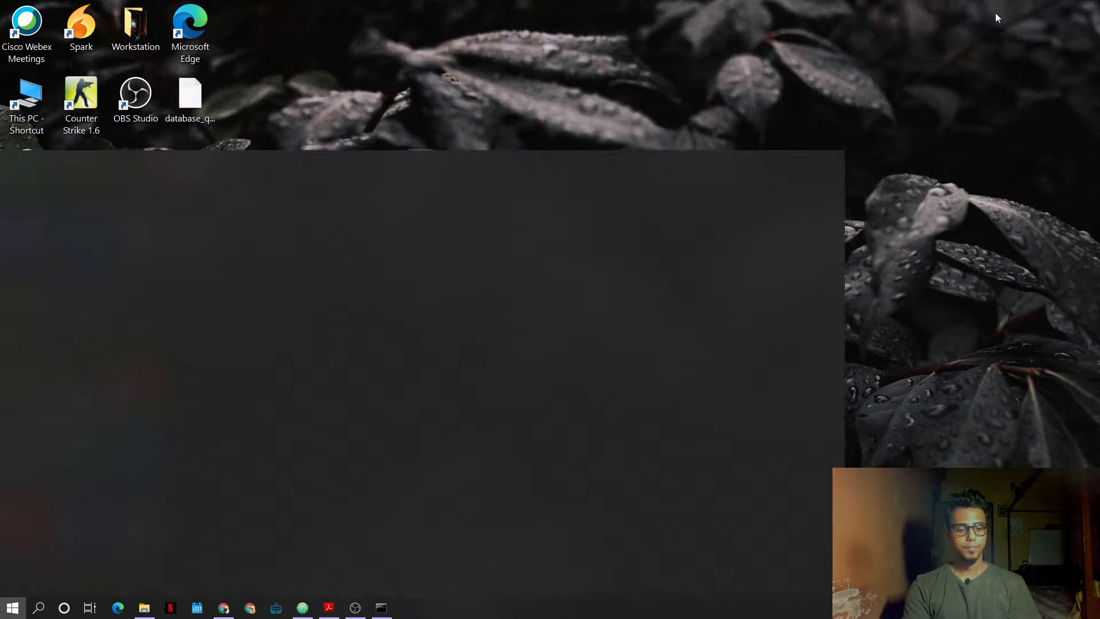
pyautogui.write('telegr')
pyautogui.press('Return')
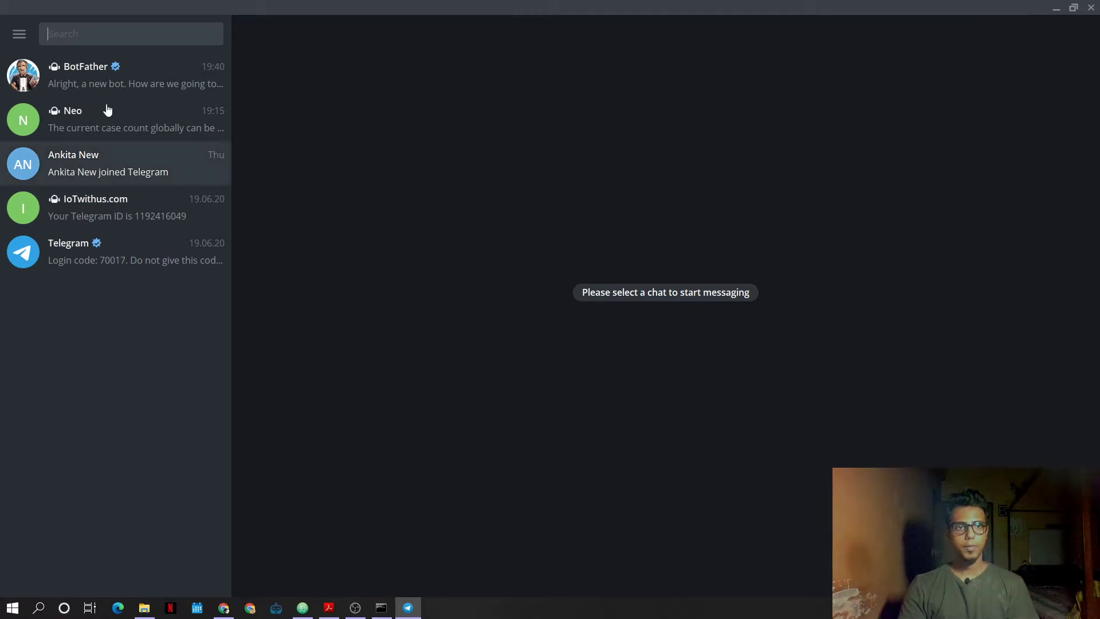
pyautogui.click(101, 35)
pyautogui.write('bot')
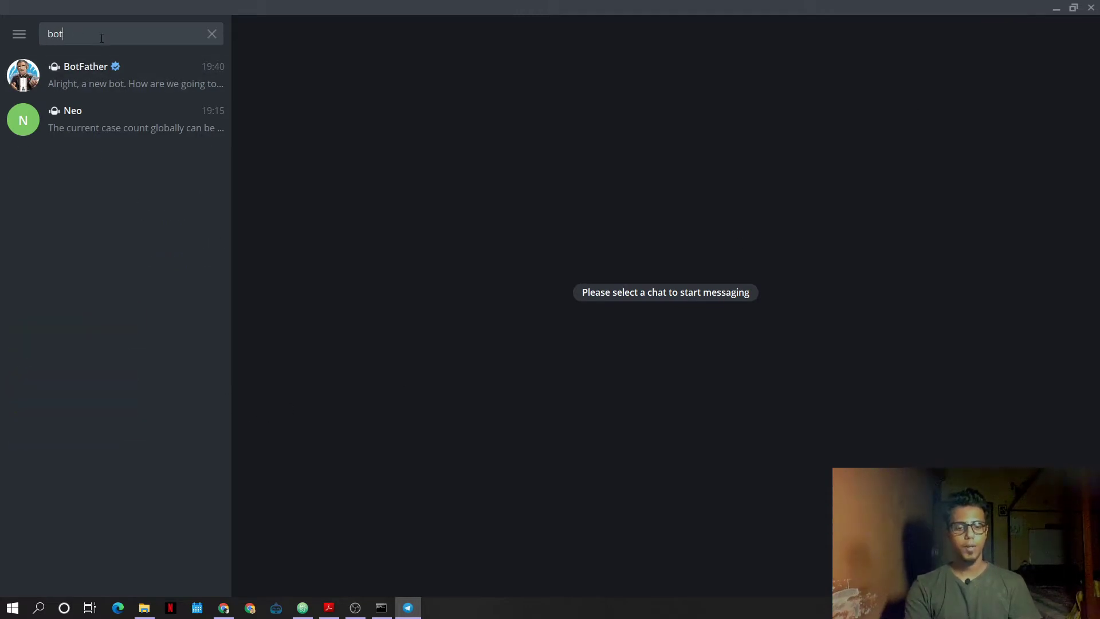
pyautogui.click(101, 83)
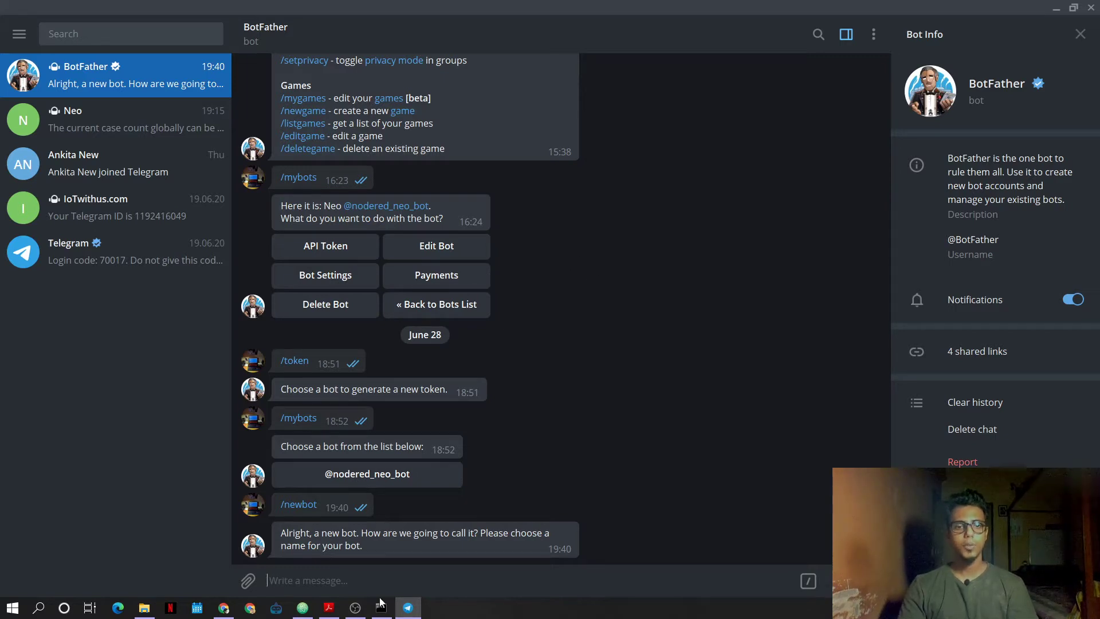
pyautogui.write('/newbi')
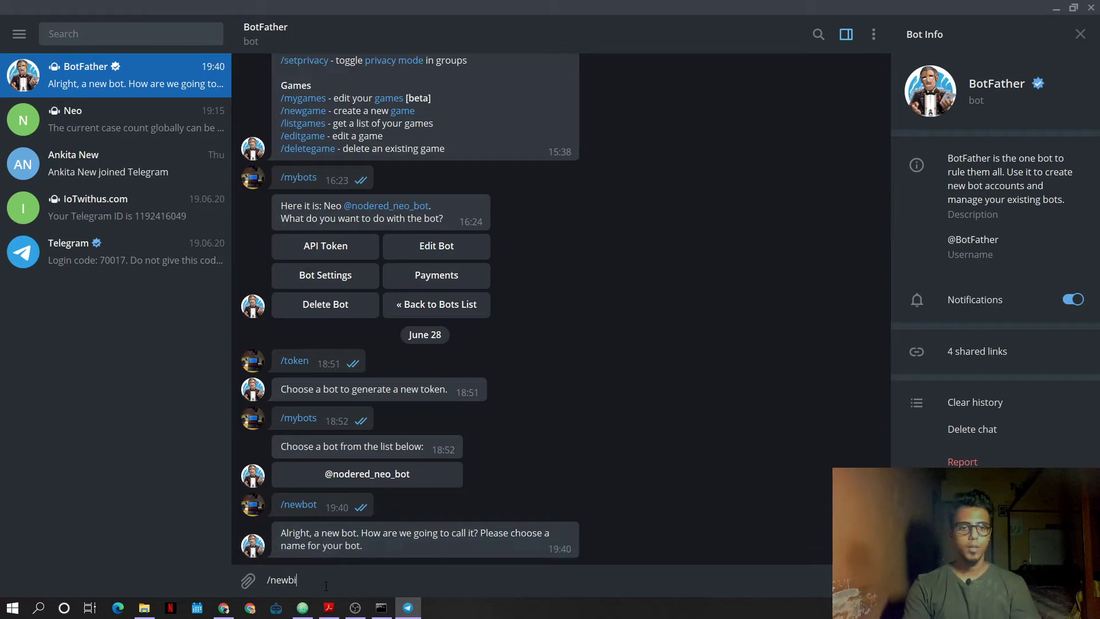
pyautogui.press('BackSpace')
pyautogui.write('ot')
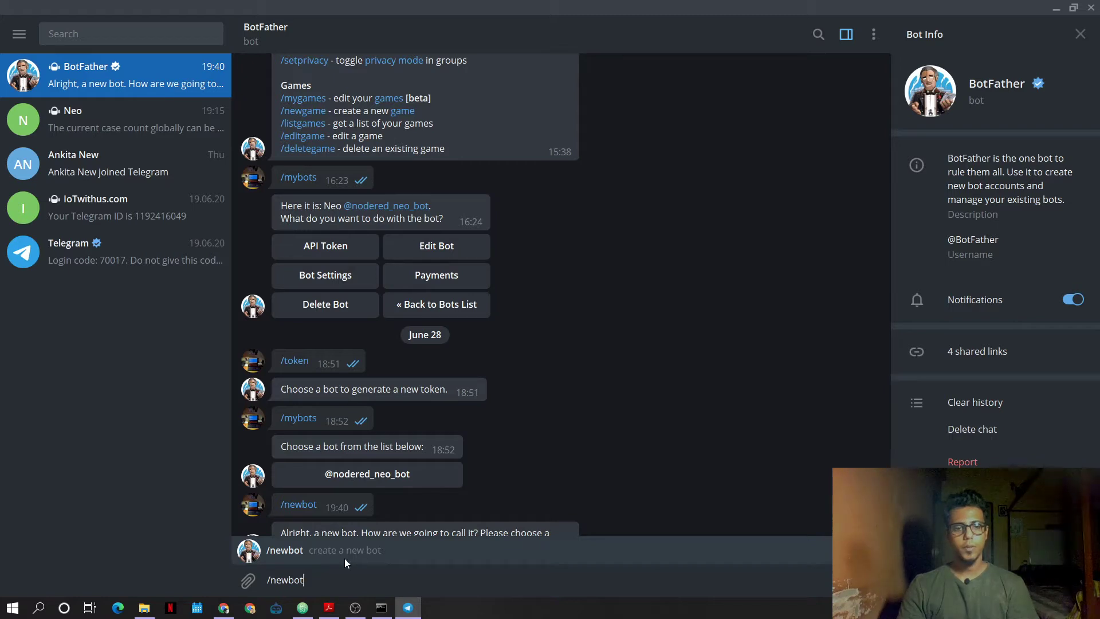
pyautogui.press('BackSpace')
pyautogui.press('BackSpace')
pyautogui.press('BackSpace')
pyautogui.press('BackSpace')
pyautogui.press('BackSpace')
pyautogui.press('BackSpace')
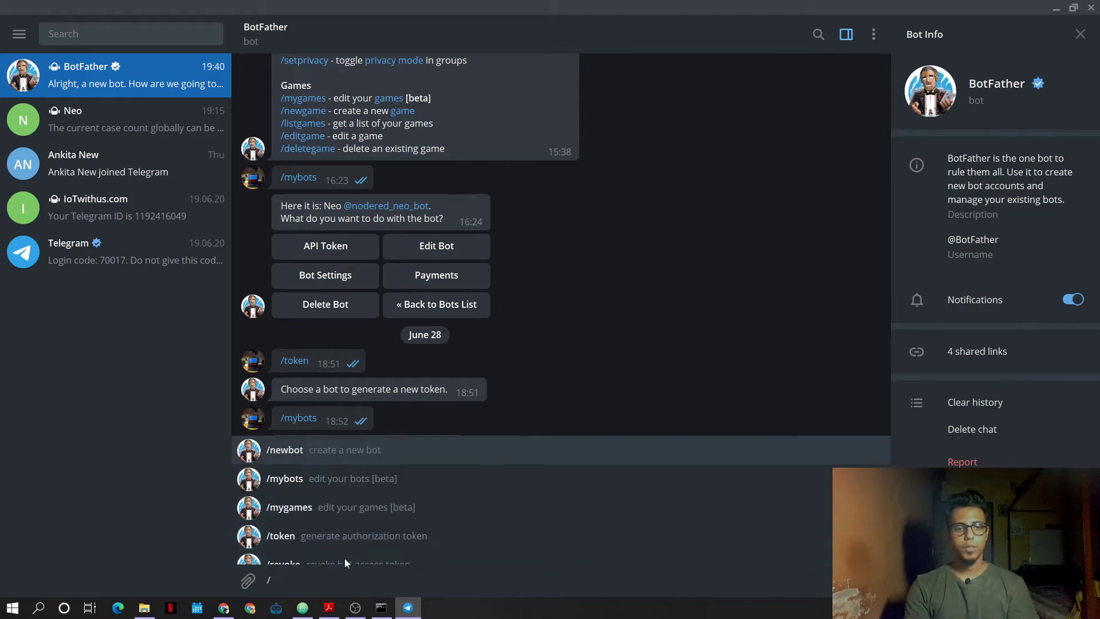
pyautogui.press('BackSpace')
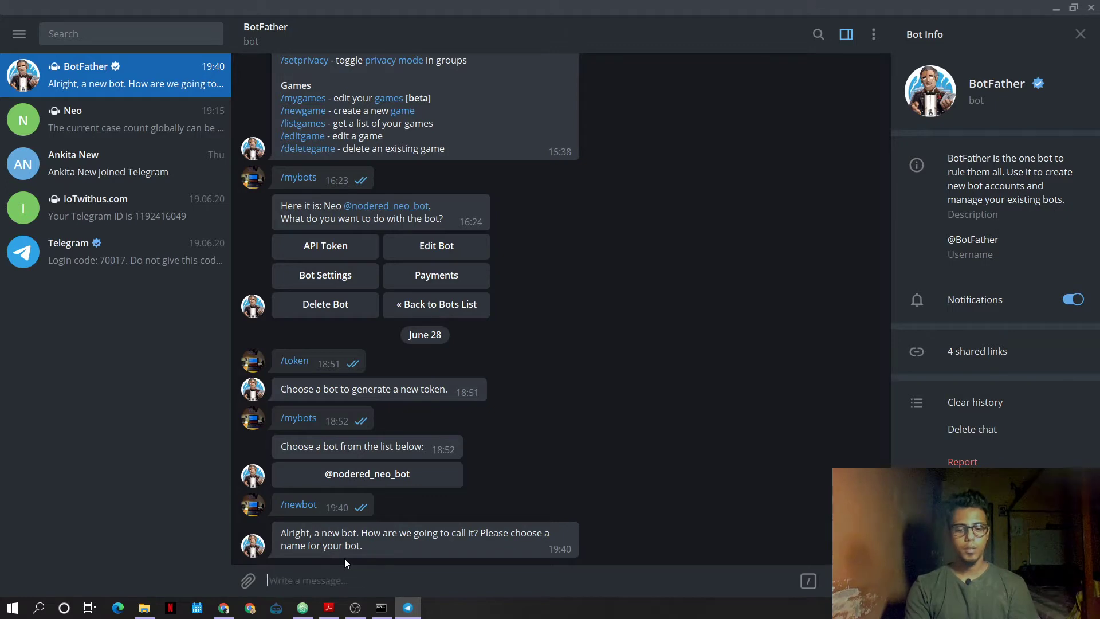
# - Send the /help command to BotFather to request its list of bot management commands
pyautogui.write('/help')
pyautogui.press('Return')
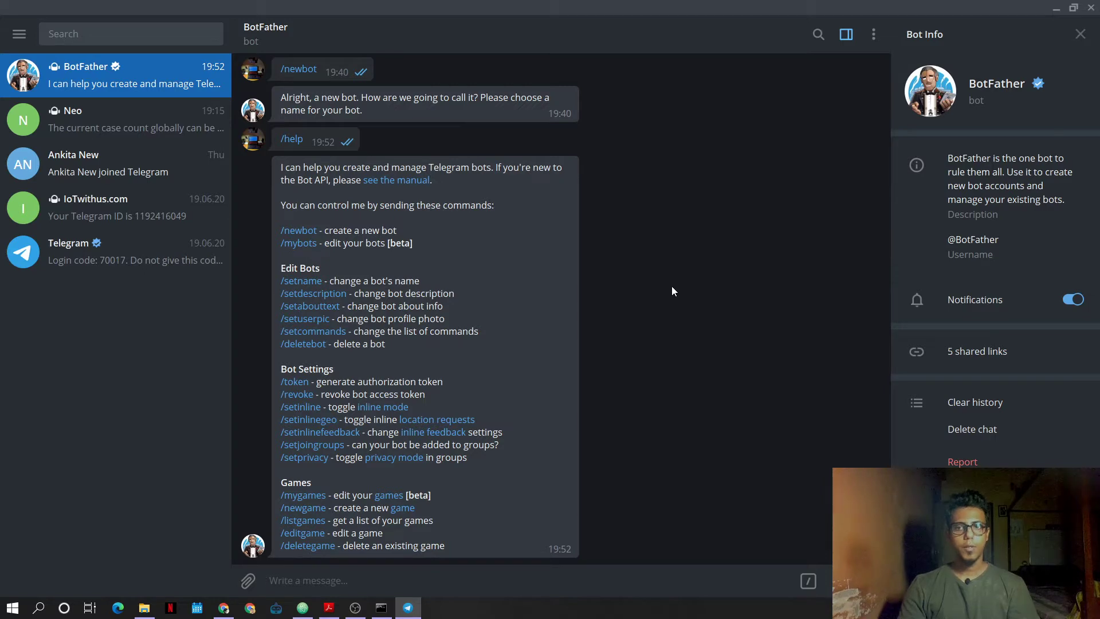
pyautogui.click(1056, 10)
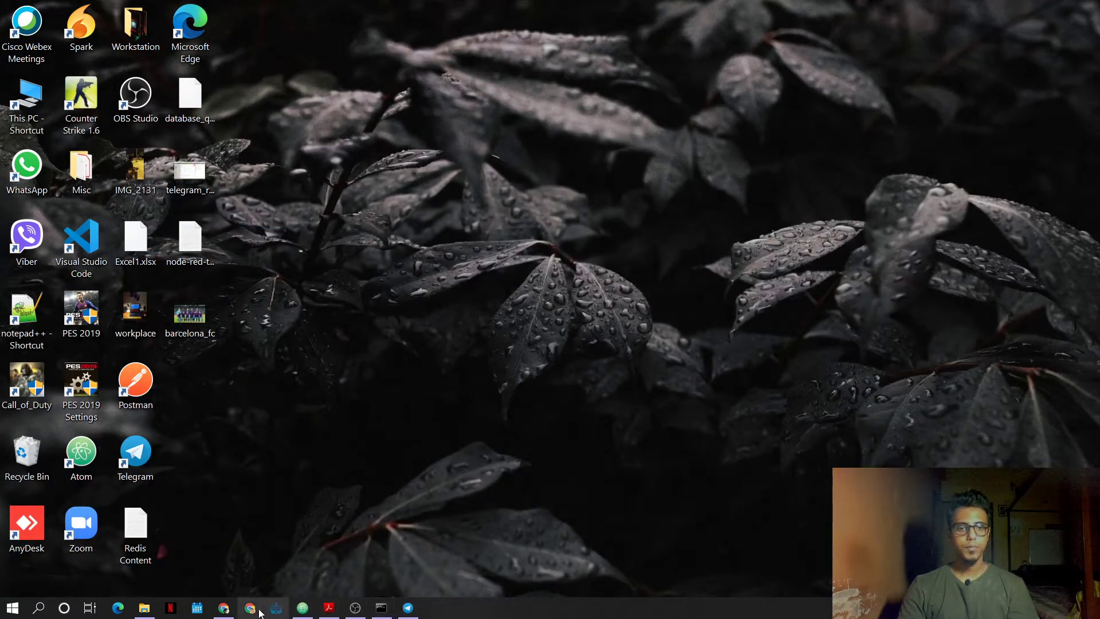
# - Switch to Node-RED in Chrome and filter the node palette for "command"
pyautogui.click(232, 609)
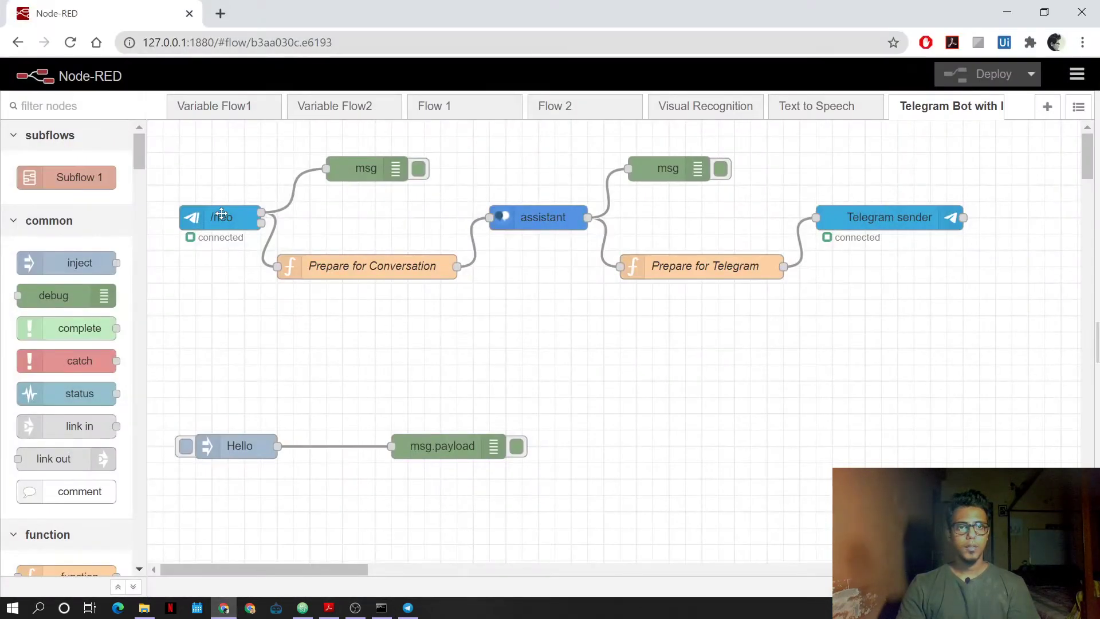
pyautogui.click(71, 107)
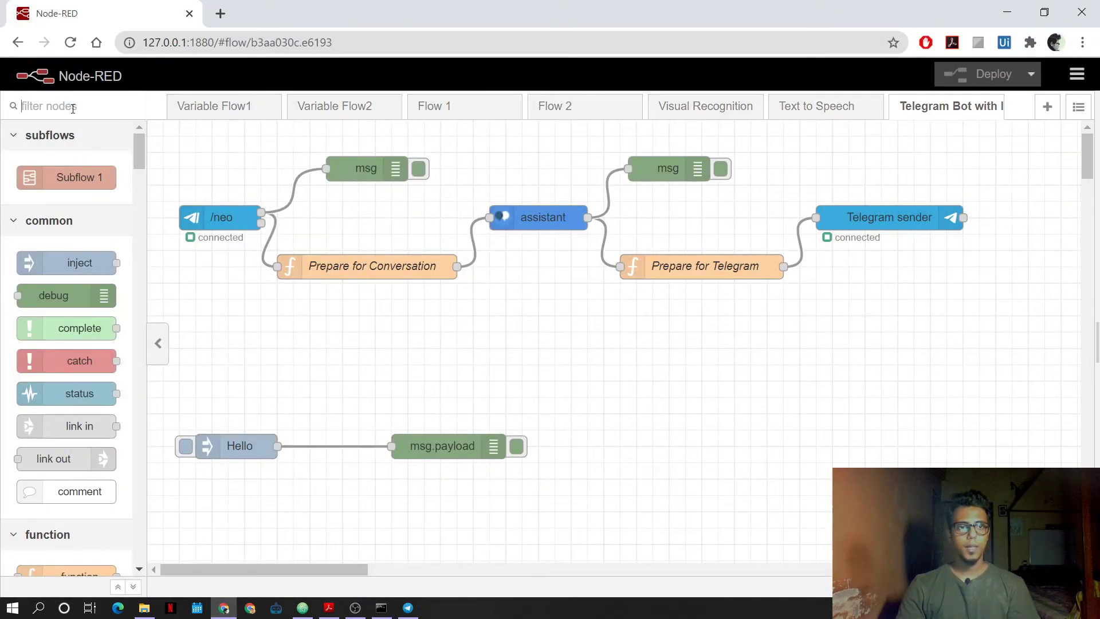
pyautogui.write('commm')
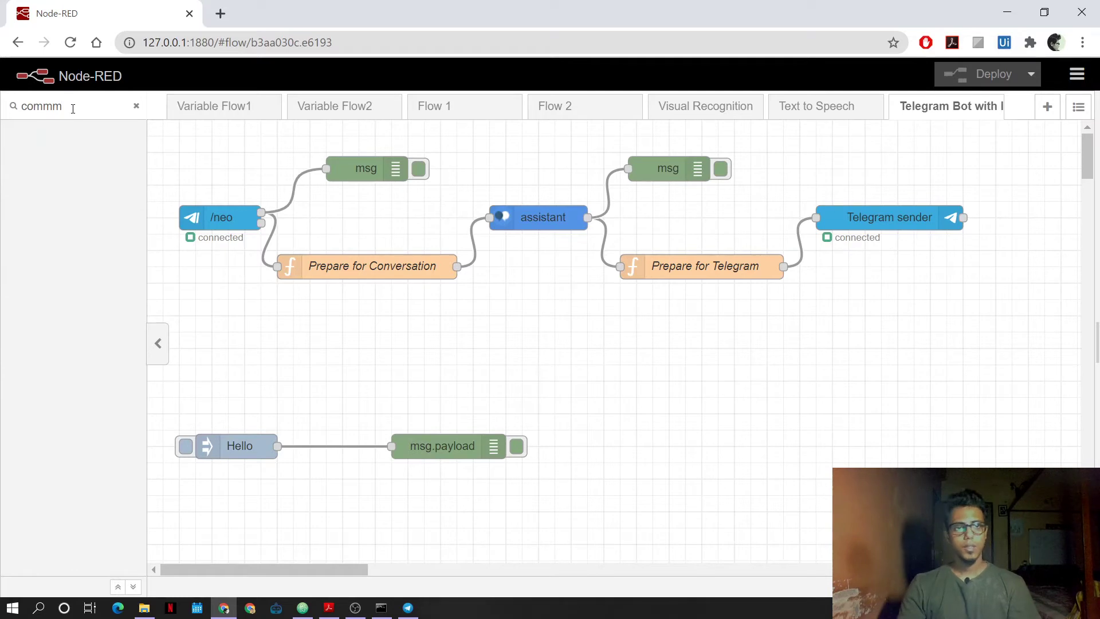
pyautogui.press('BackSpace')
pyautogui.press('BackSpace')
pyautogui.write('mand')
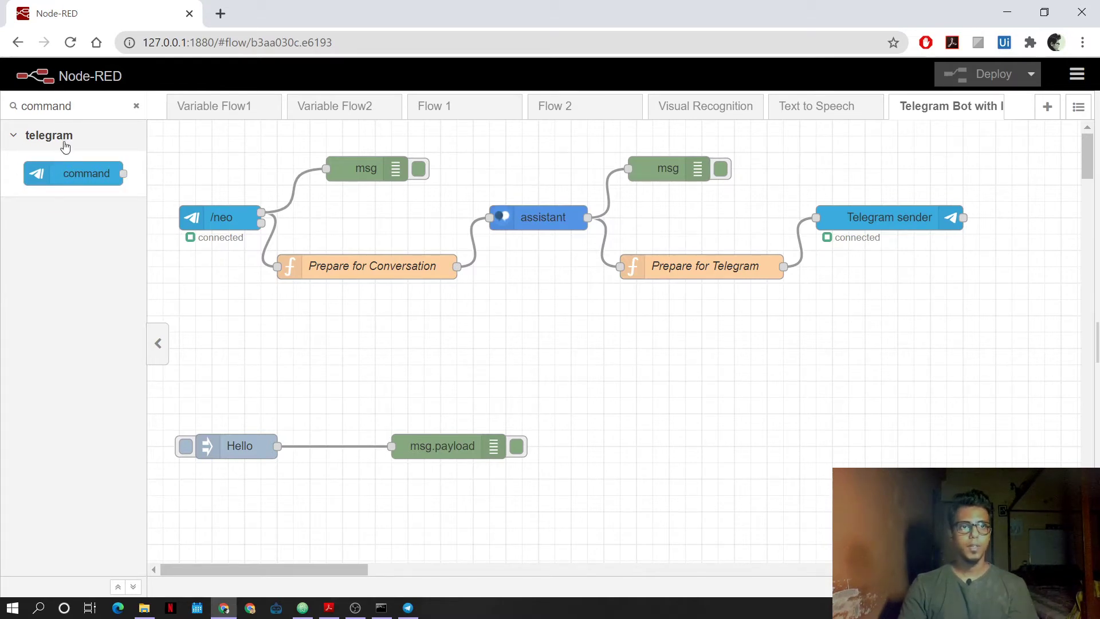
pyautogui.doubleClick(68, 107)
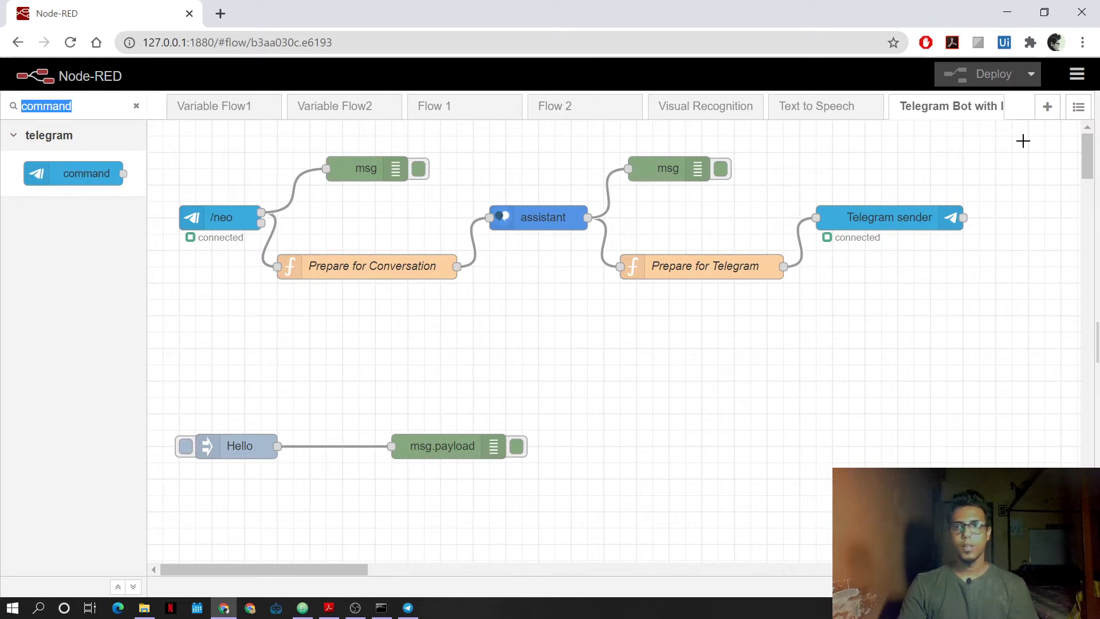
# - Search the palette manager's installable modules for "telegram" to check the node-red-contrib-telegrambot package, then close the settings
pyautogui.click(1077, 74)
pyautogui.moveTo(1014, 291)
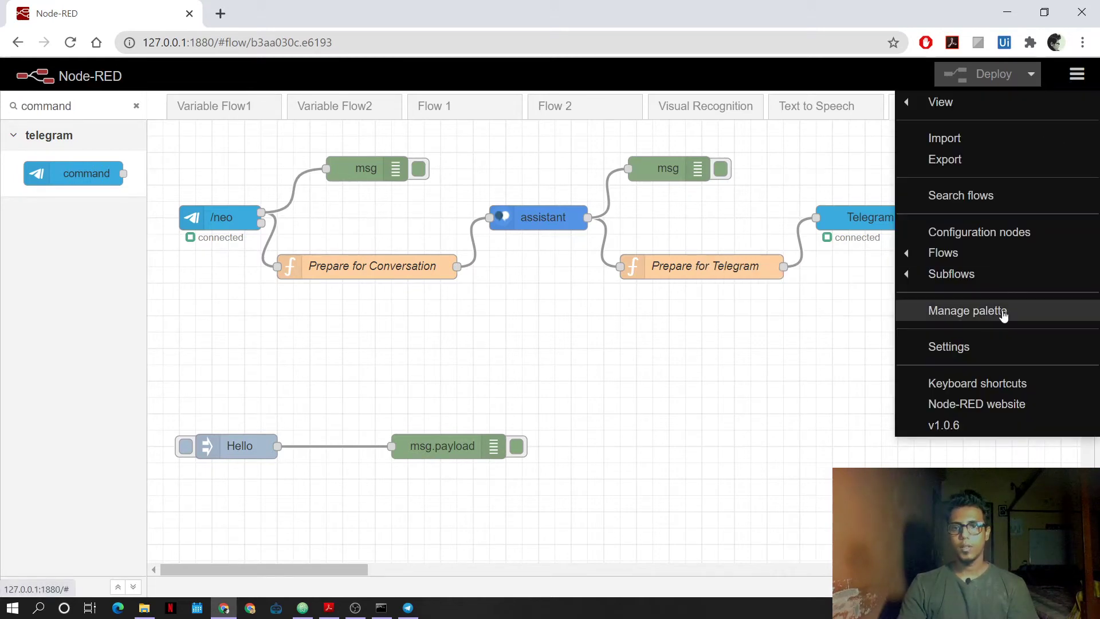
pyautogui.click(1001, 310)
pyautogui.click(859, 174)
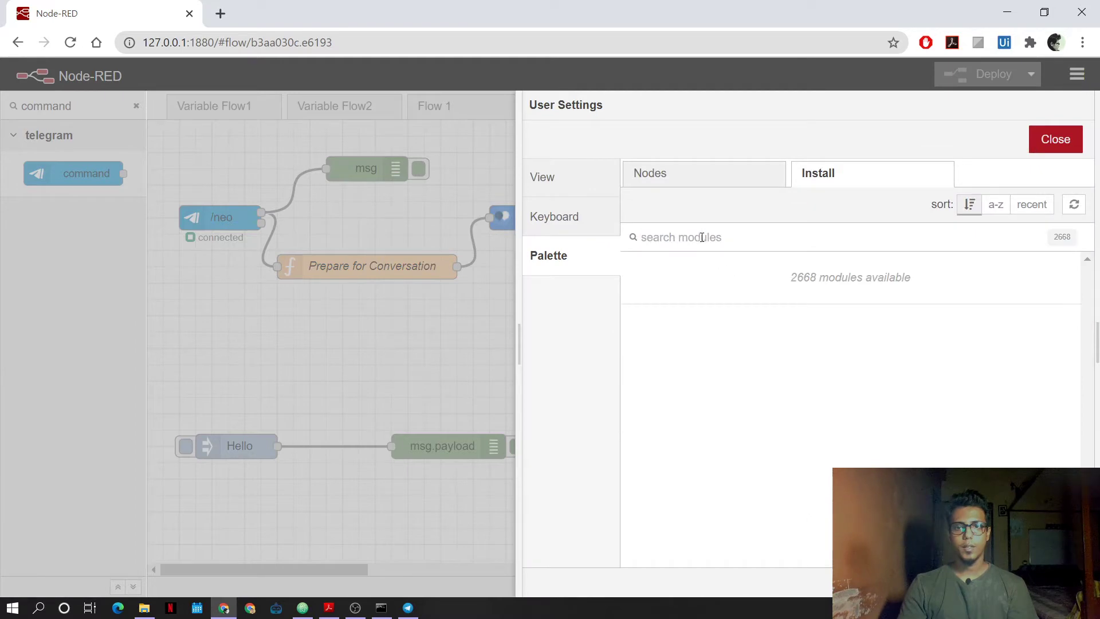
pyautogui.write('telegram')
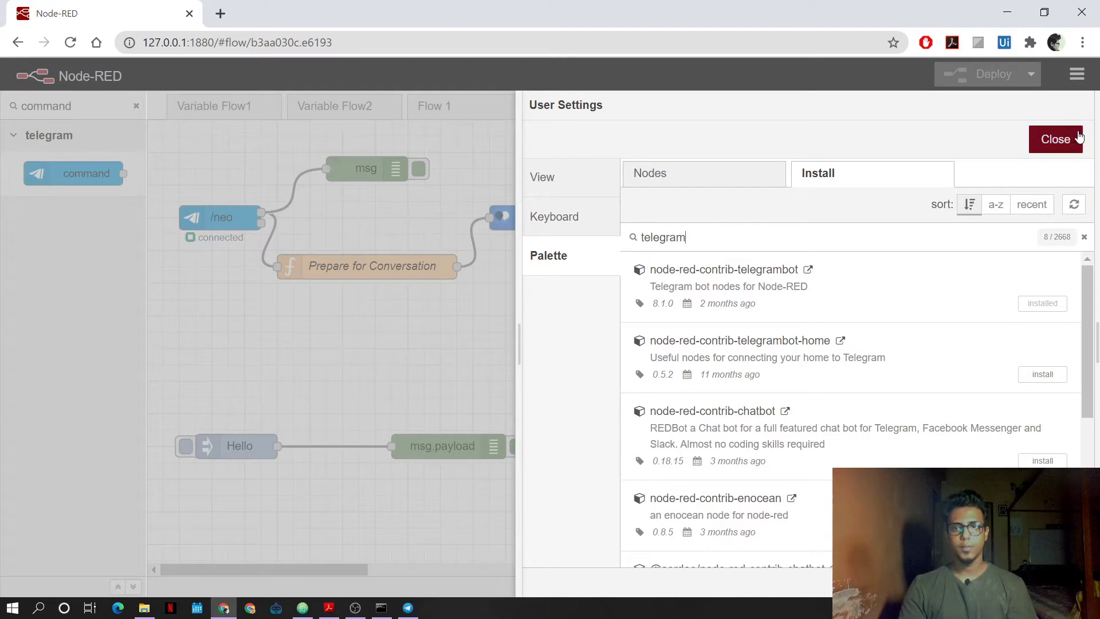
pyautogui.click(1055, 139)
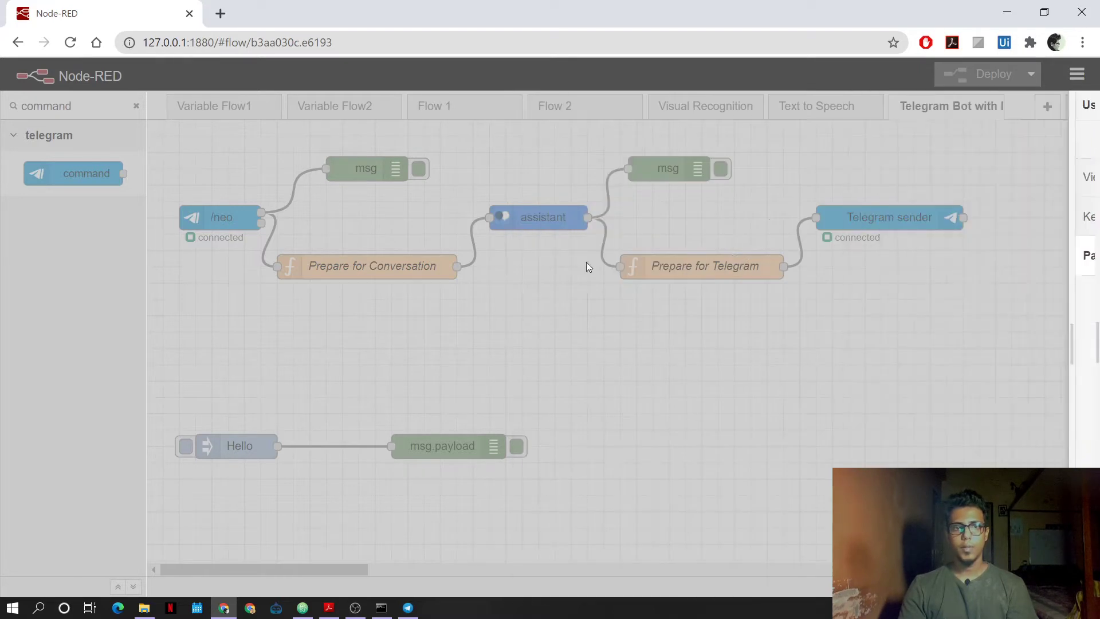
# - Place a Telegram command node in the empty area between the /neo node and the Hello inject node
pyautogui.click(90, 171)
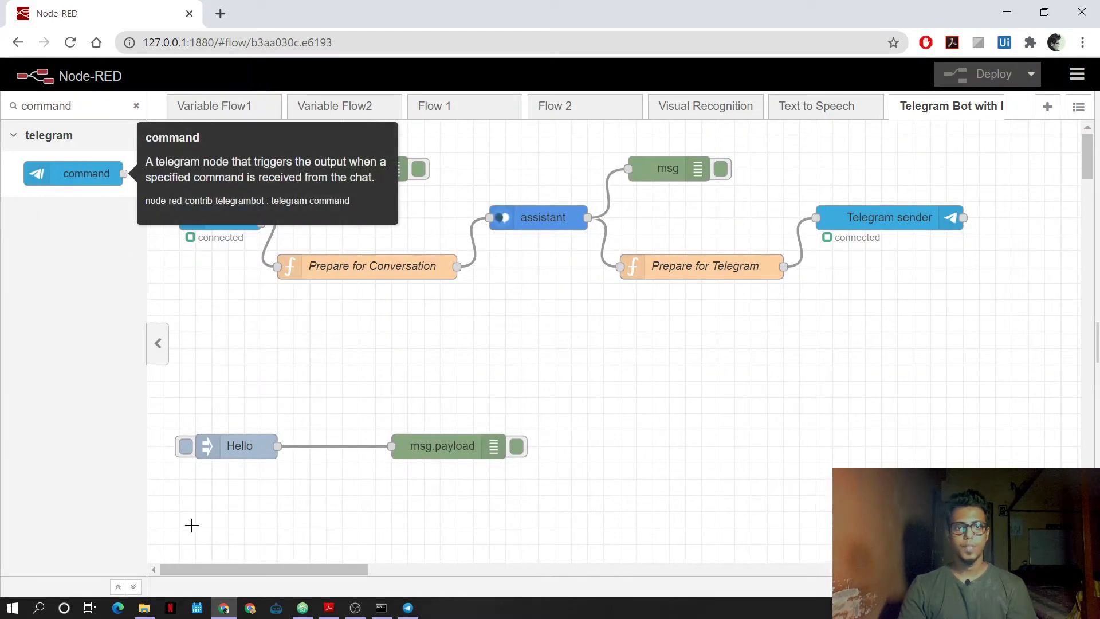
pyautogui.moveTo(90, 171); pyautogui.dragTo(261, 367)
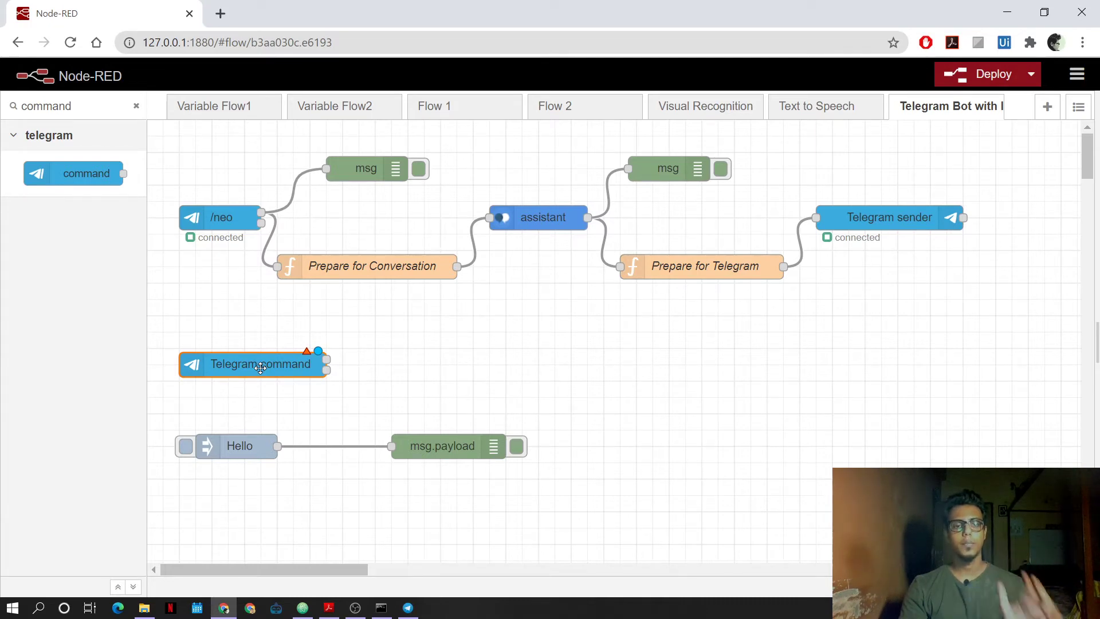
# - Switch to Telegram and open the Neo bot's chat to review its earlier /neo questions and answers
pyautogui.click(408, 607)
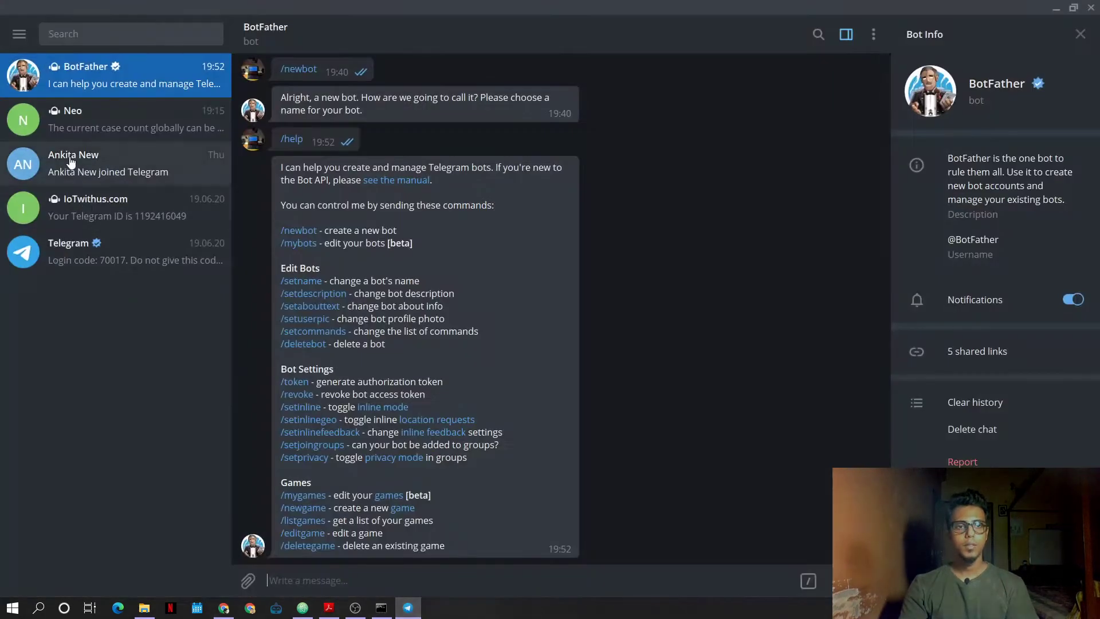
pyautogui.click(90, 131)
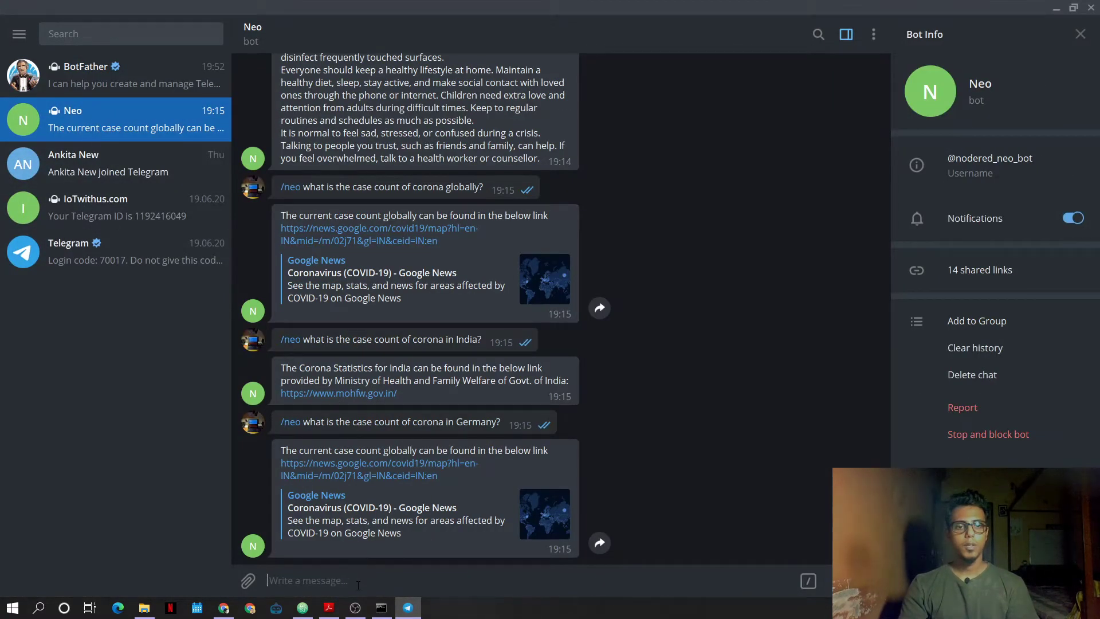
# - Send the message "/neo what are the symptoms of corona?" to the Neo bot
pyautogui.write('/neo')
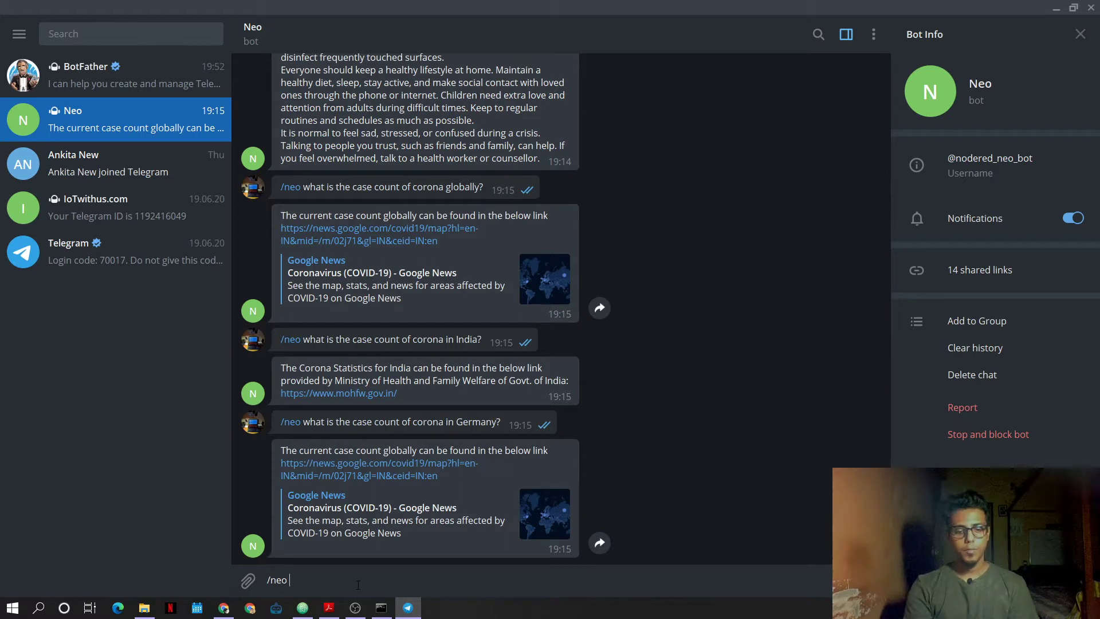
pyautogui.write('what ')
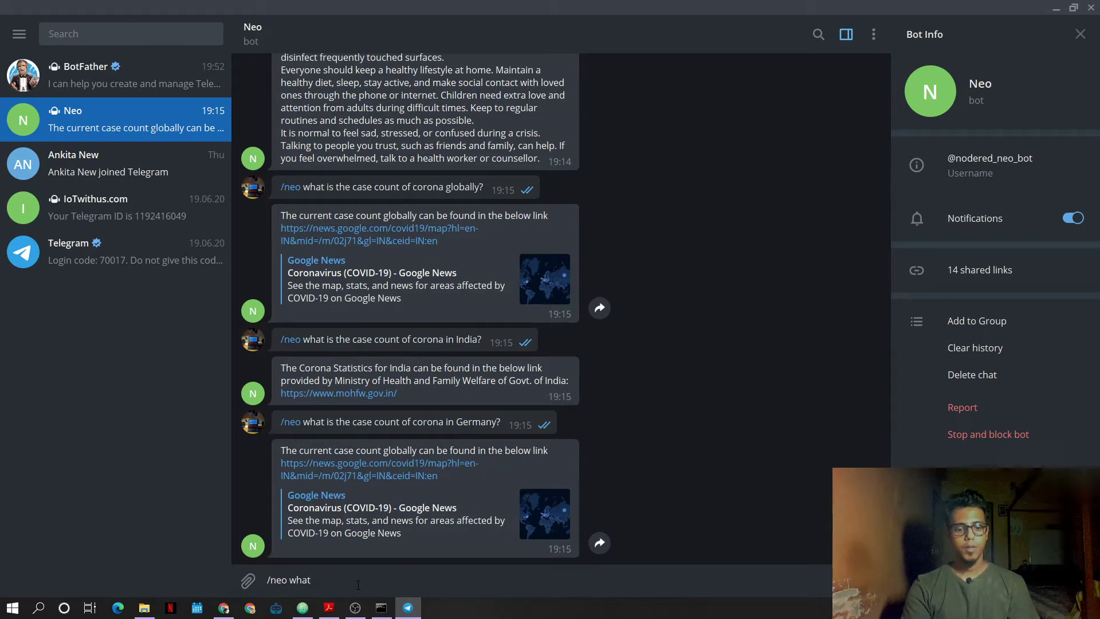
pyautogui.write('are the su')
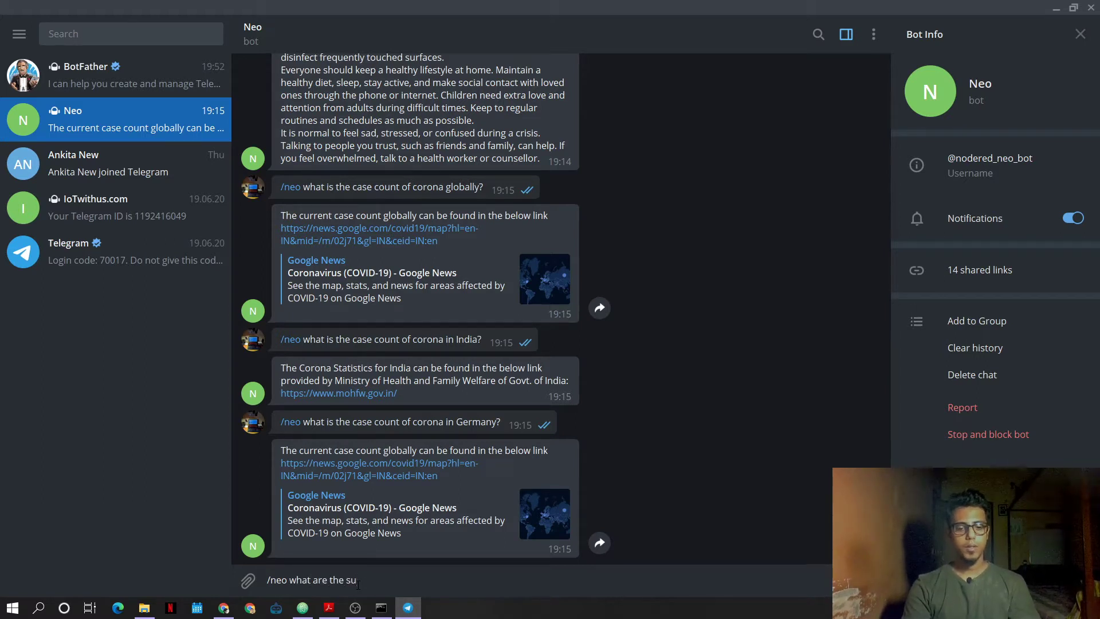
pyautogui.write('mptoms')
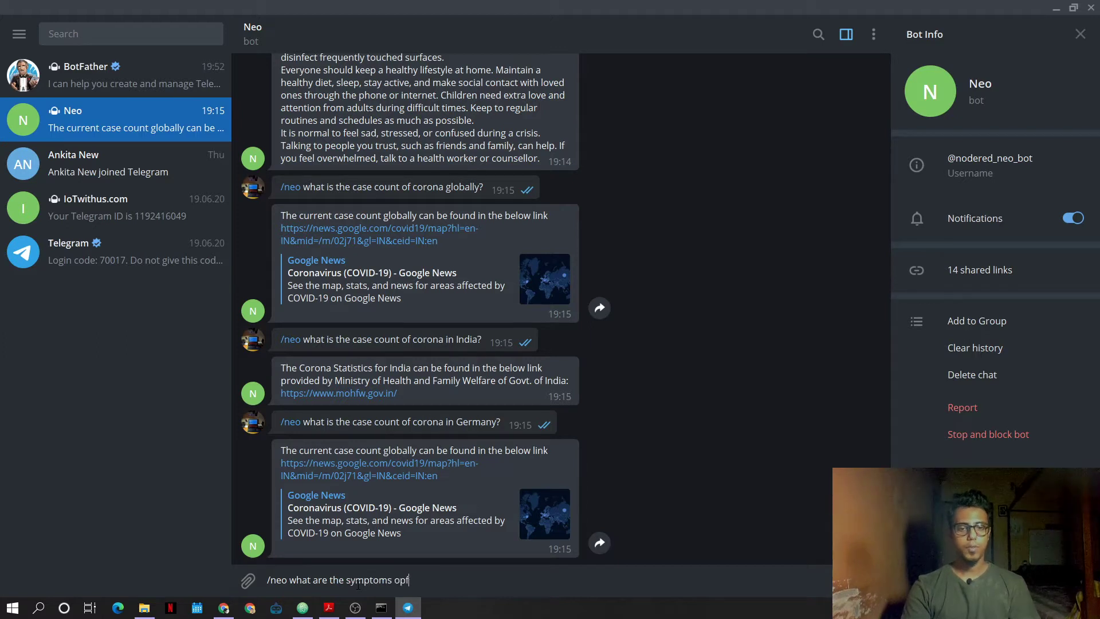
pyautogui.write(' of corona?')
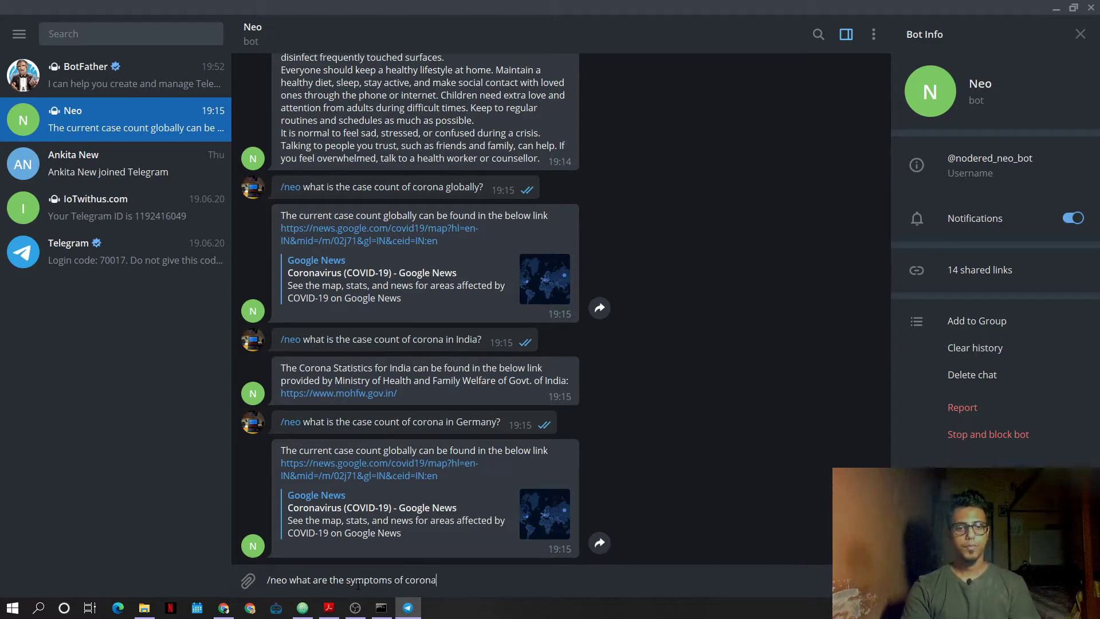
pyautogui.press('Return')
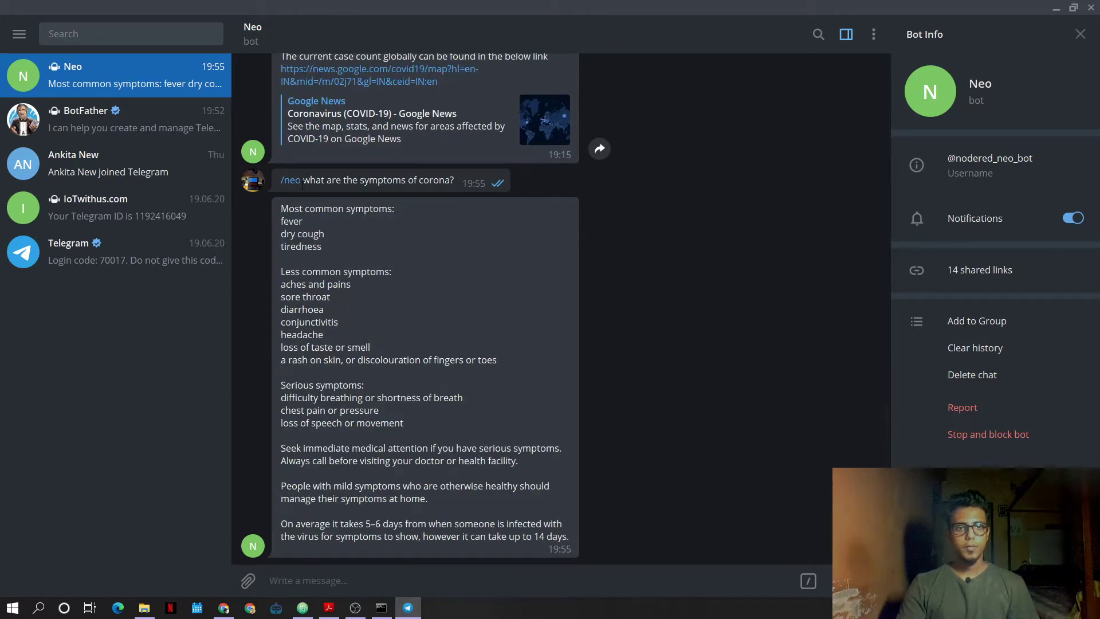
# - Highlight the /neo command and the question text in the sent symptoms message to distinguish the two parts
pyautogui.moveTo(301, 181); pyautogui.dragTo(282, 184)
pyautogui.click(306, 182)
pyautogui.moveTo(303, 182); pyautogui.dragTo(455, 184)
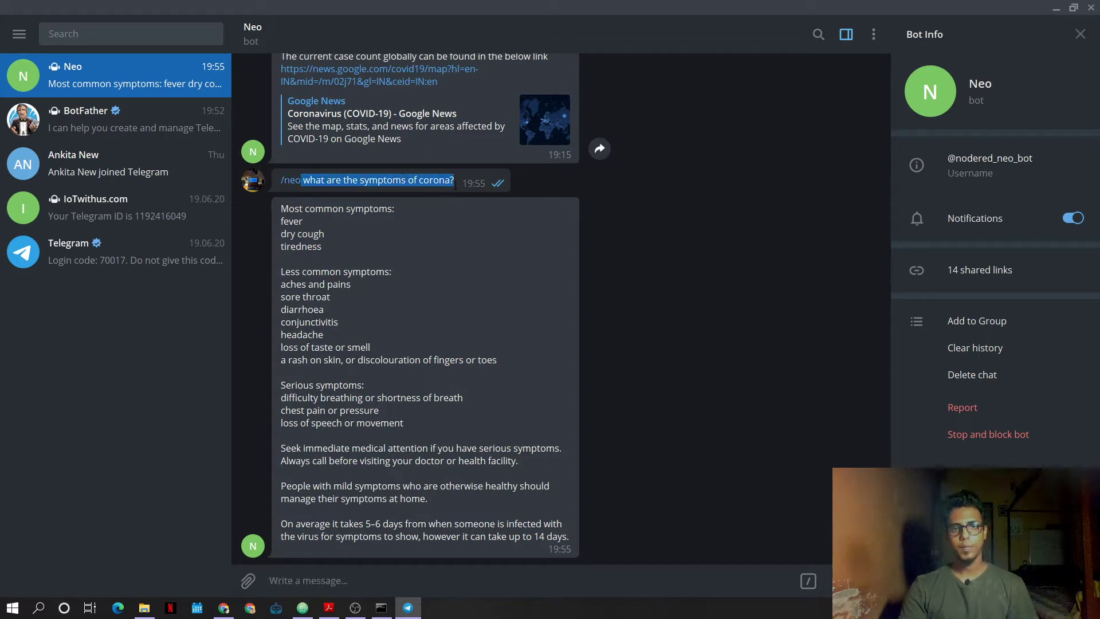
pyautogui.click(287, 187)
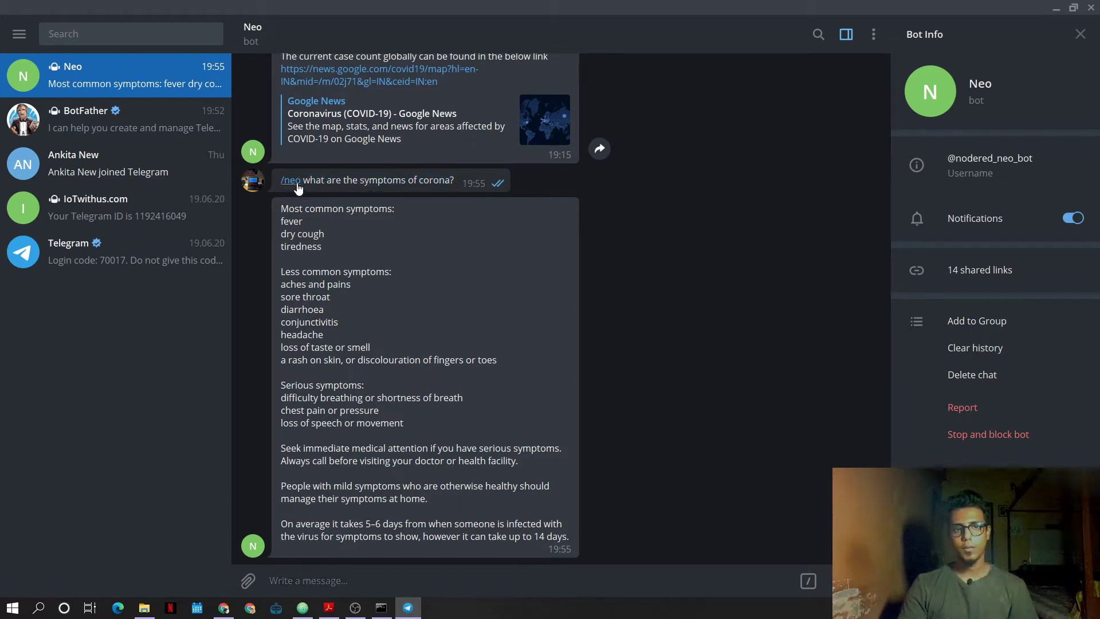
pyautogui.moveTo(303, 182); pyautogui.dragTo(281, 182)
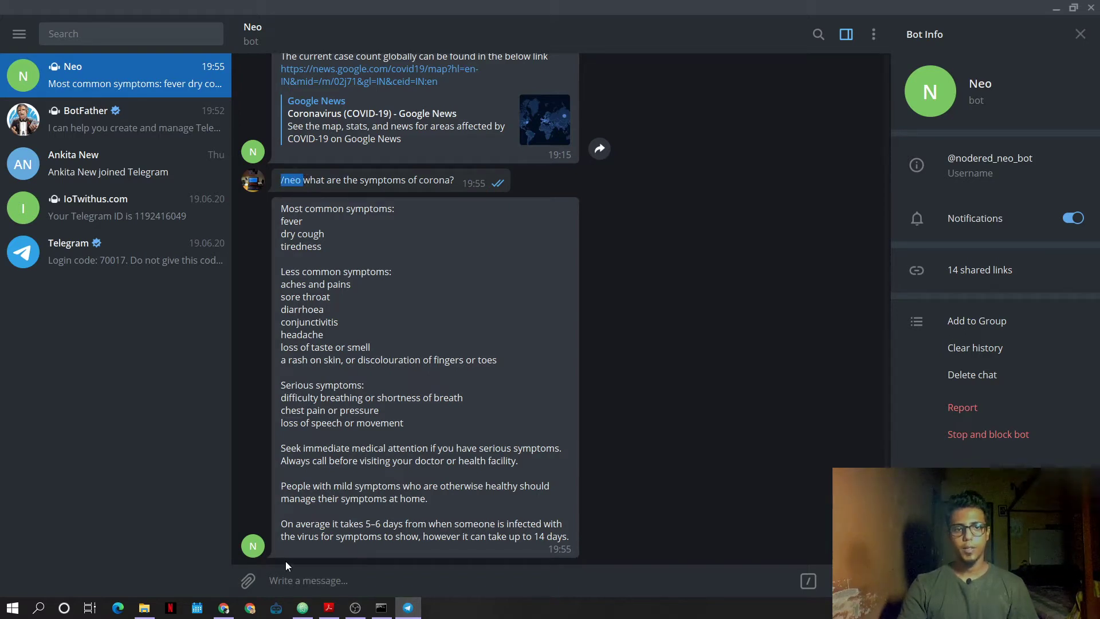
# - Send the Neo bot the same question without the command prefix: "what are the symptoms of corona?"
pyautogui.click(319, 581)
pyautogui.write('wt a')
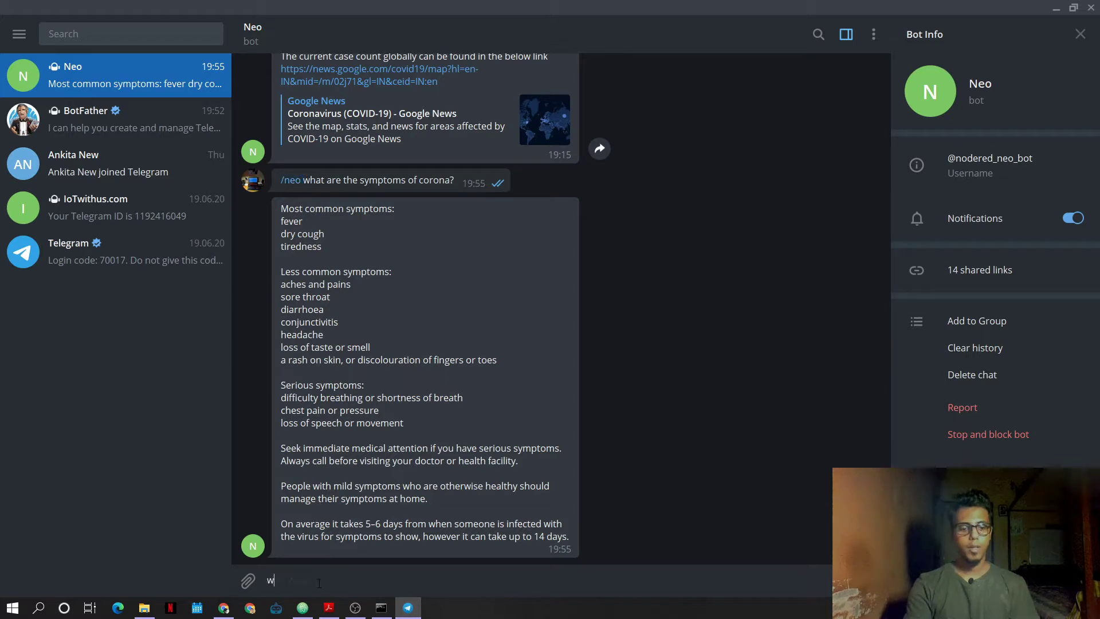
pyautogui.press('BackSpace')
pyautogui.press('BackSpace')
pyautogui.press('BackSpace')
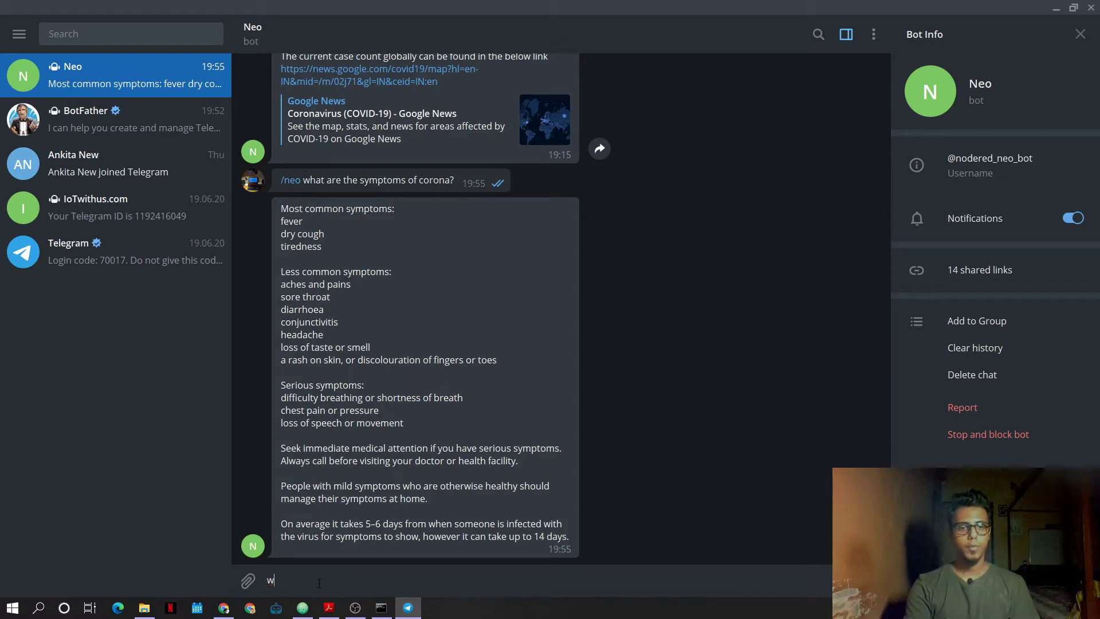
pyautogui.write('hat are the ')
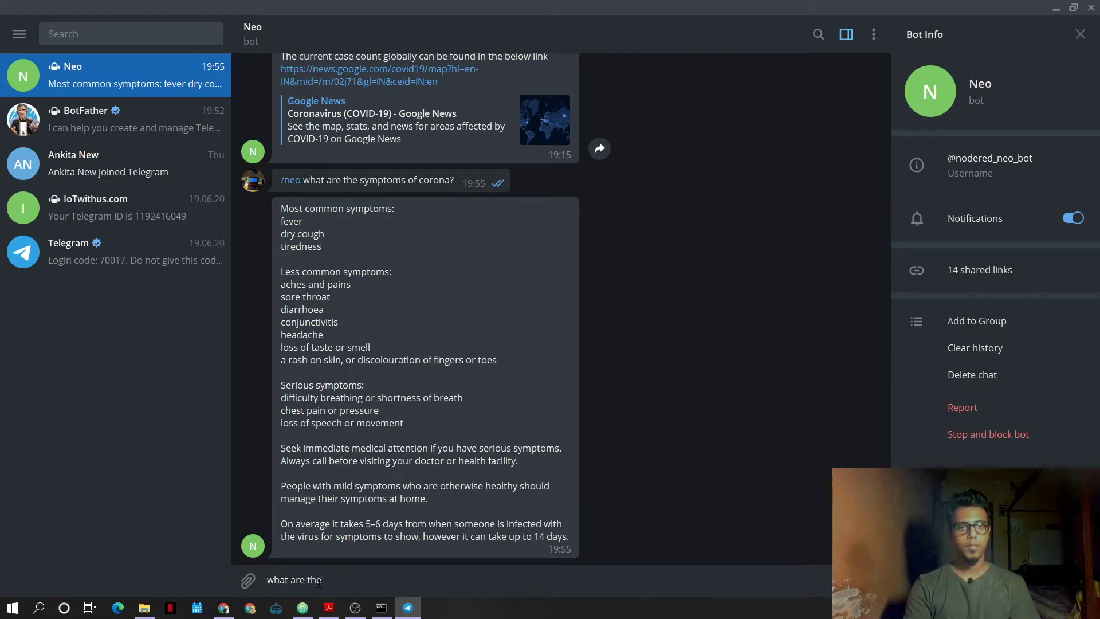
pyautogui.write('symptoms of cor')
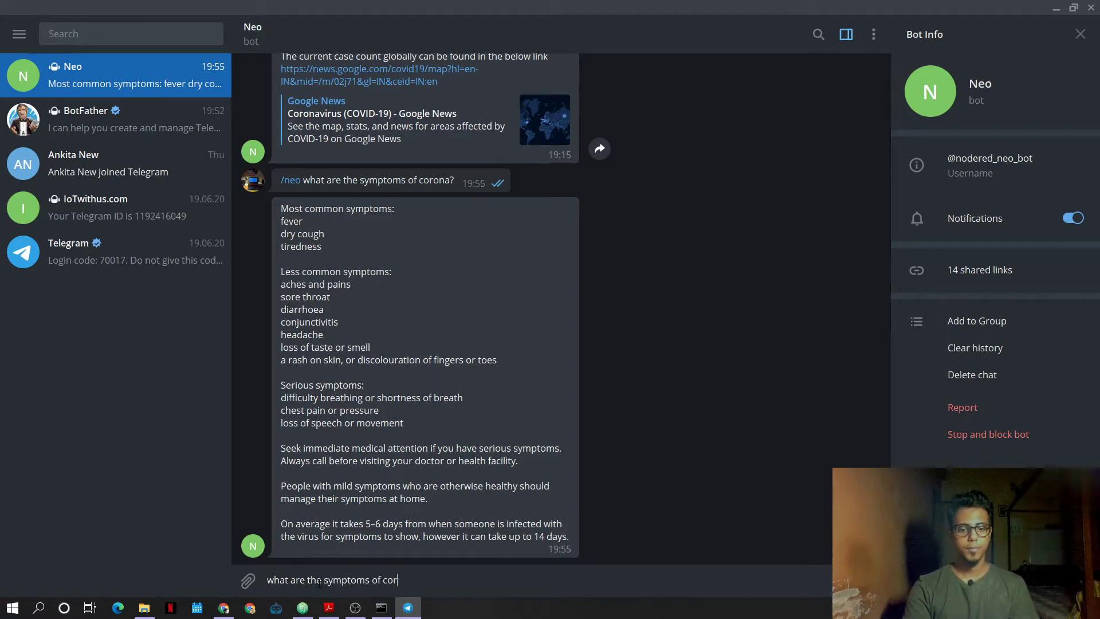
pyautogui.write('tonona?')
pyautogui.press('Return')
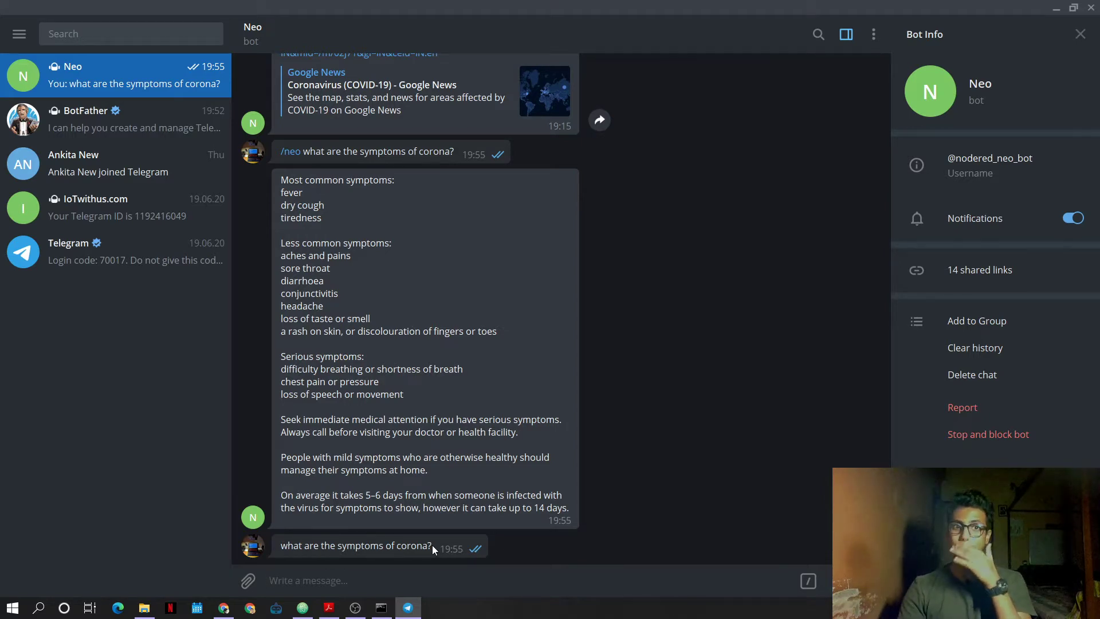
# - Switch back to Node-RED and open a new bot configuration from the unconfigured Telegram command node
pyautogui.click(1049, 13)
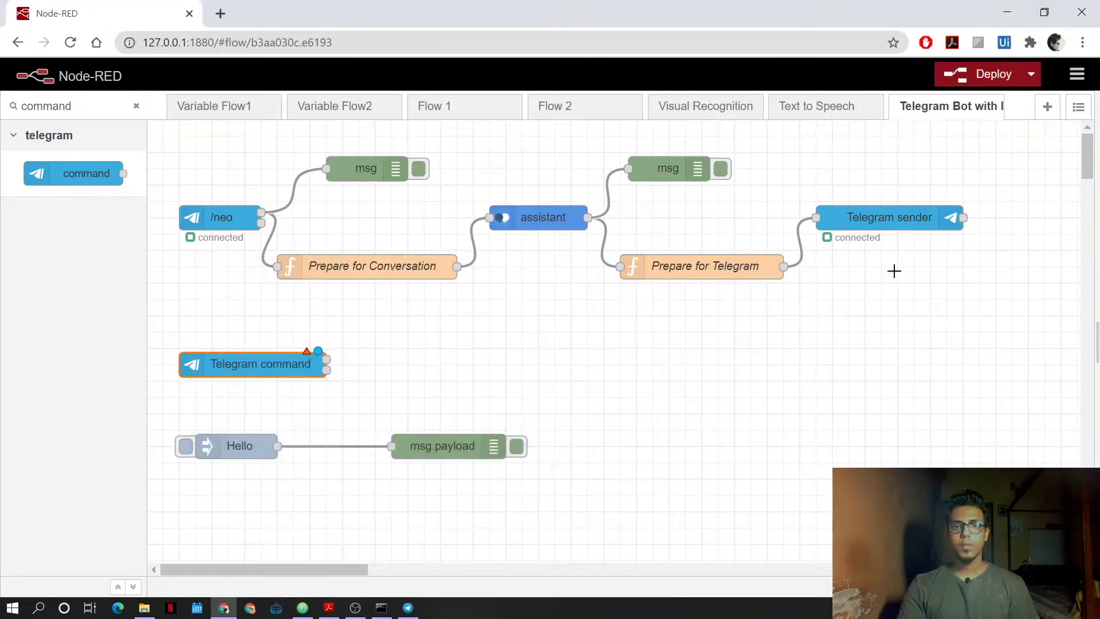
pyautogui.doubleClick(287, 359)
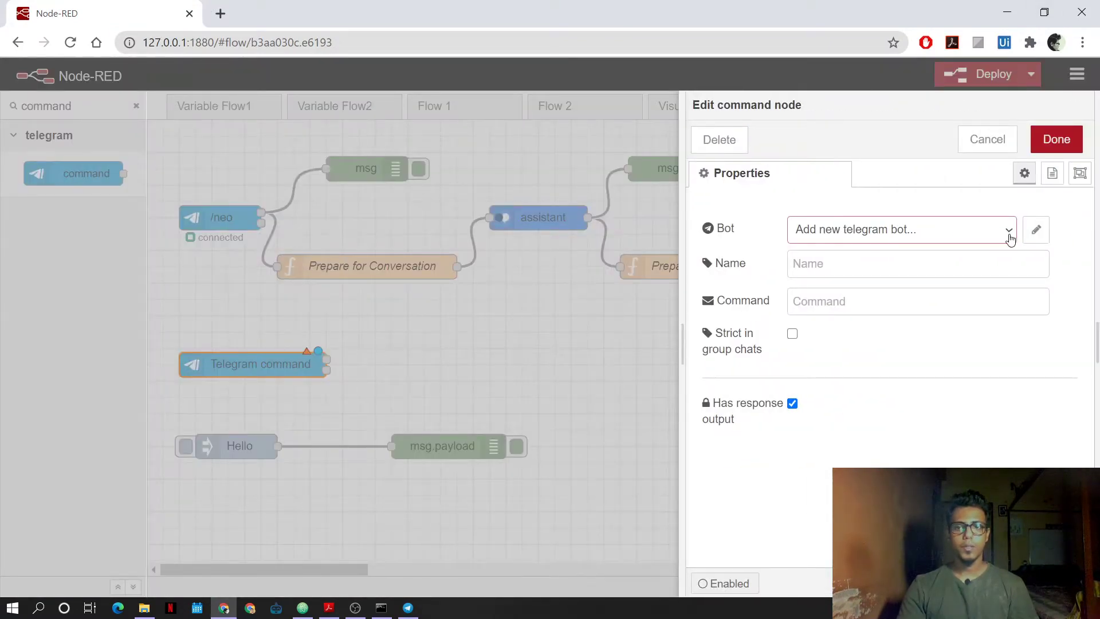
pyautogui.click(1034, 232)
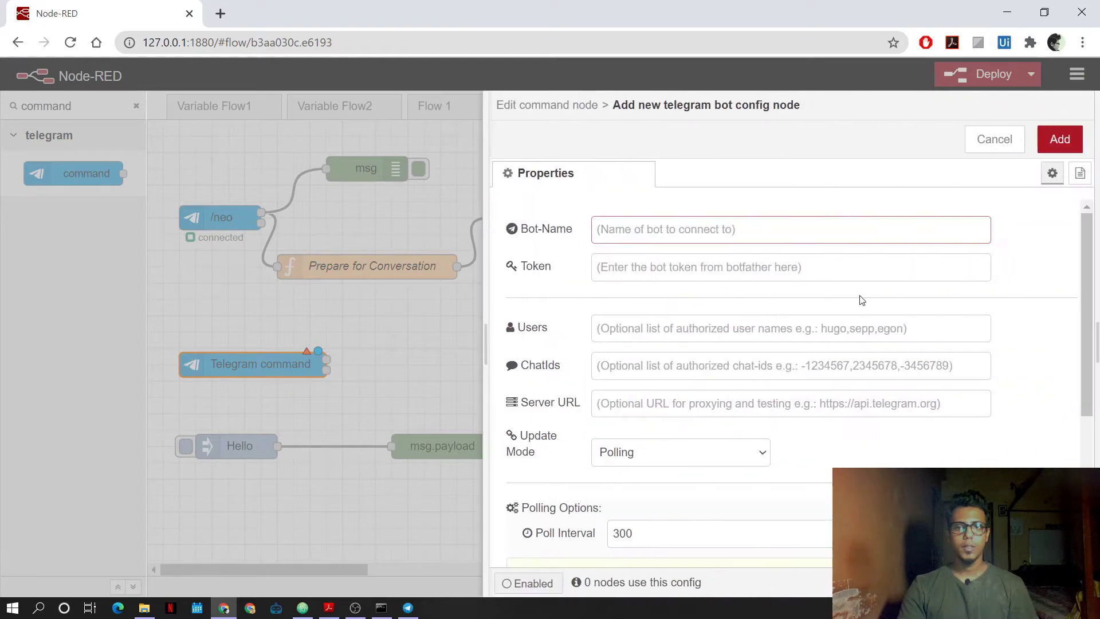
# - Examine the bot name, token, users, chat IDs, server URL and polling settings of the new bot configuration, then cancel it
pyautogui.click(659, 267)
pyautogui.click(668, 232)
pyautogui.click(662, 269)
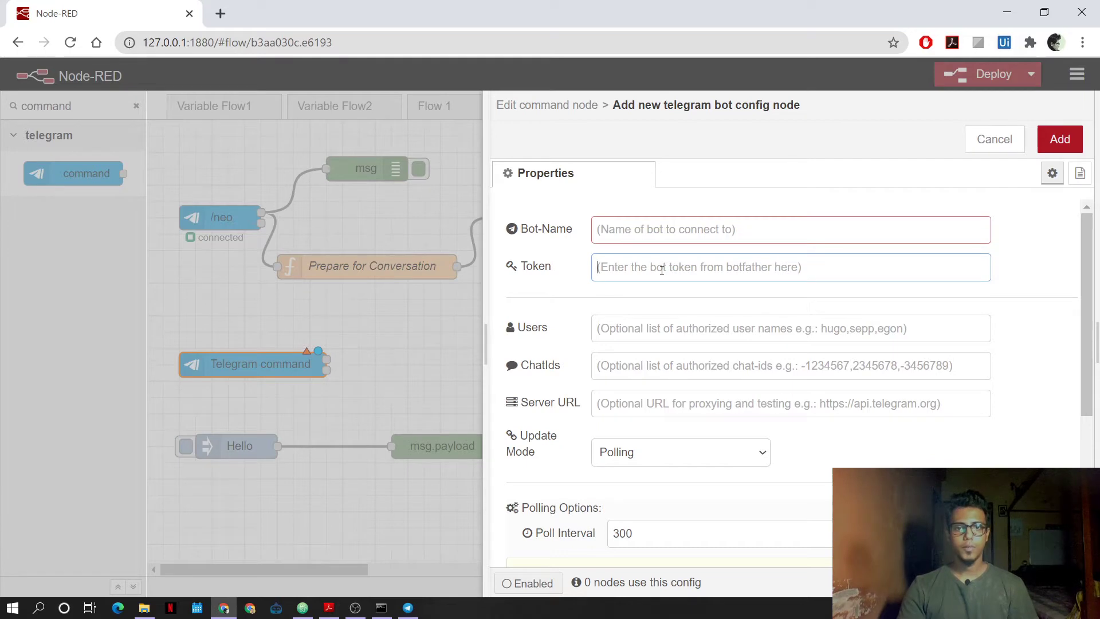
pyautogui.click(668, 328)
pyautogui.click(596, 364)
pyautogui.click(596, 400)
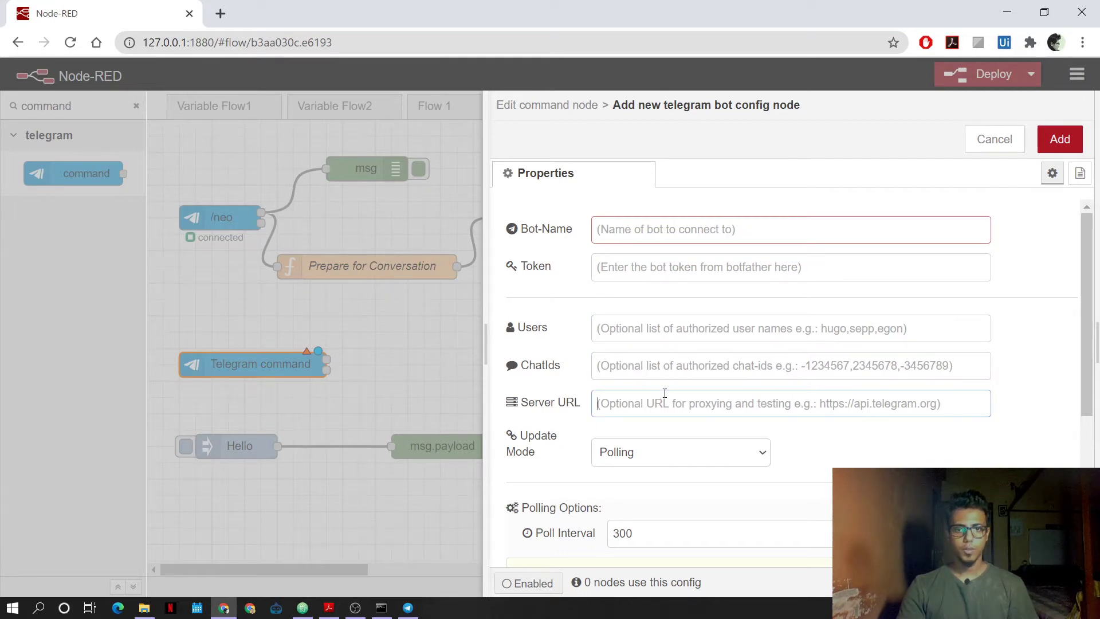
pyautogui.click(671, 365)
pyautogui.click(683, 333)
pyautogui.click(684, 365)
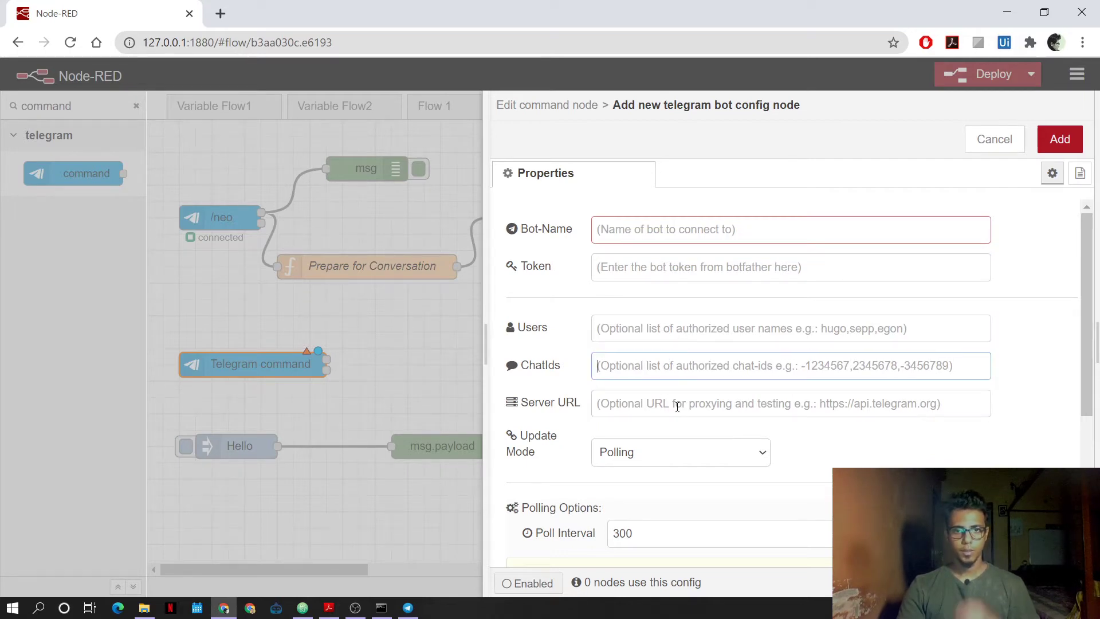
pyautogui.click(676, 401)
pyautogui.click(685, 365)
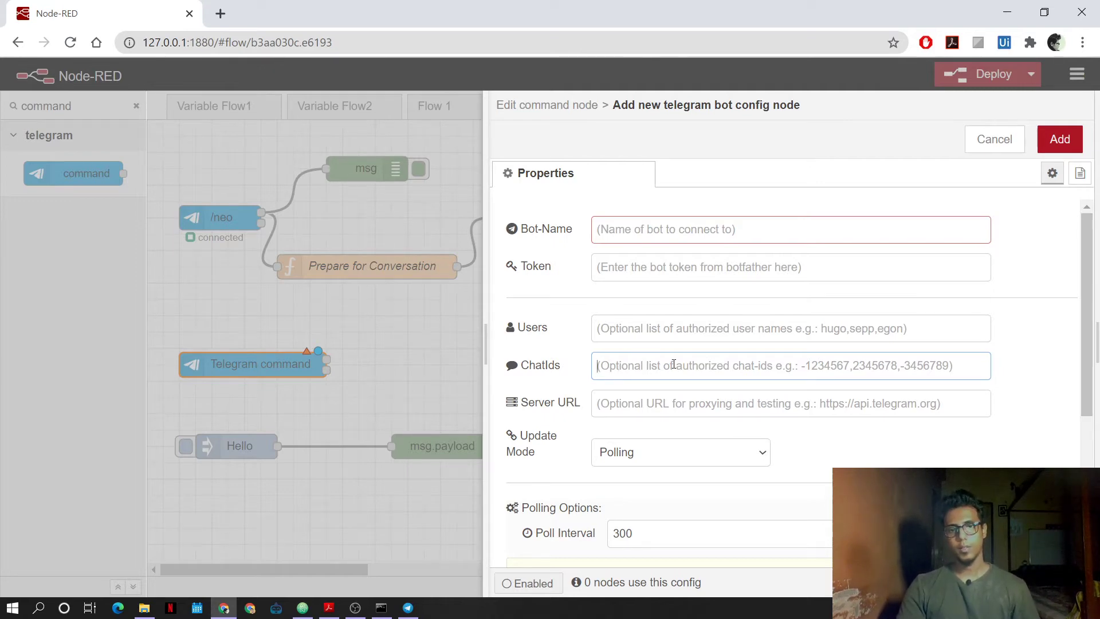
pyautogui.click(654, 270)
pyautogui.click(665, 230)
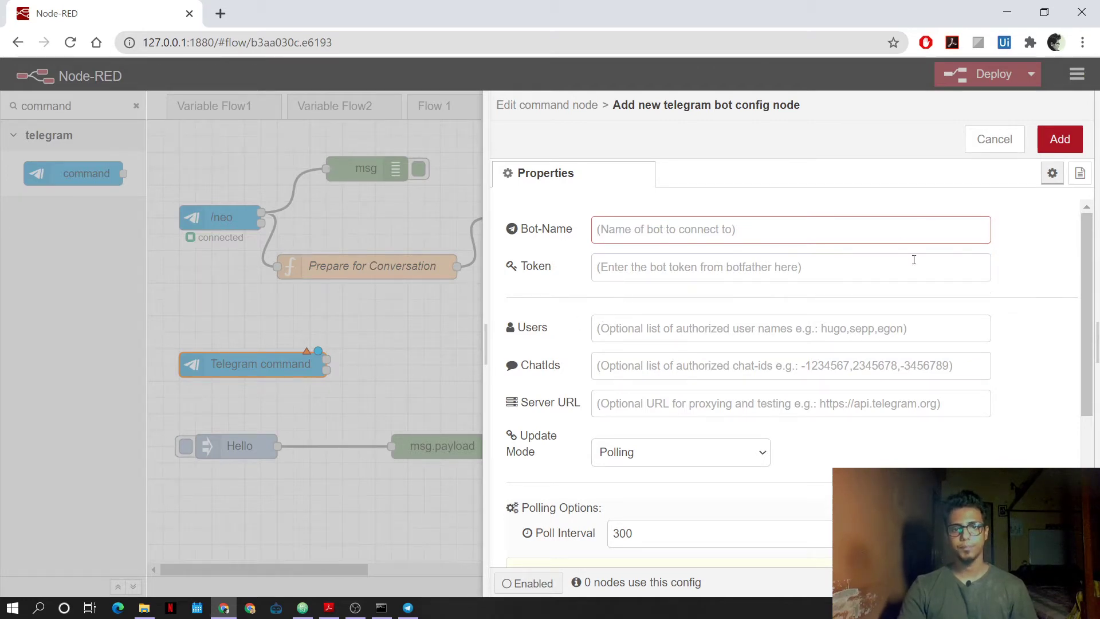
pyautogui.scroll(-4, 920, 226)
pyautogui.scroll(5, 923, 223)
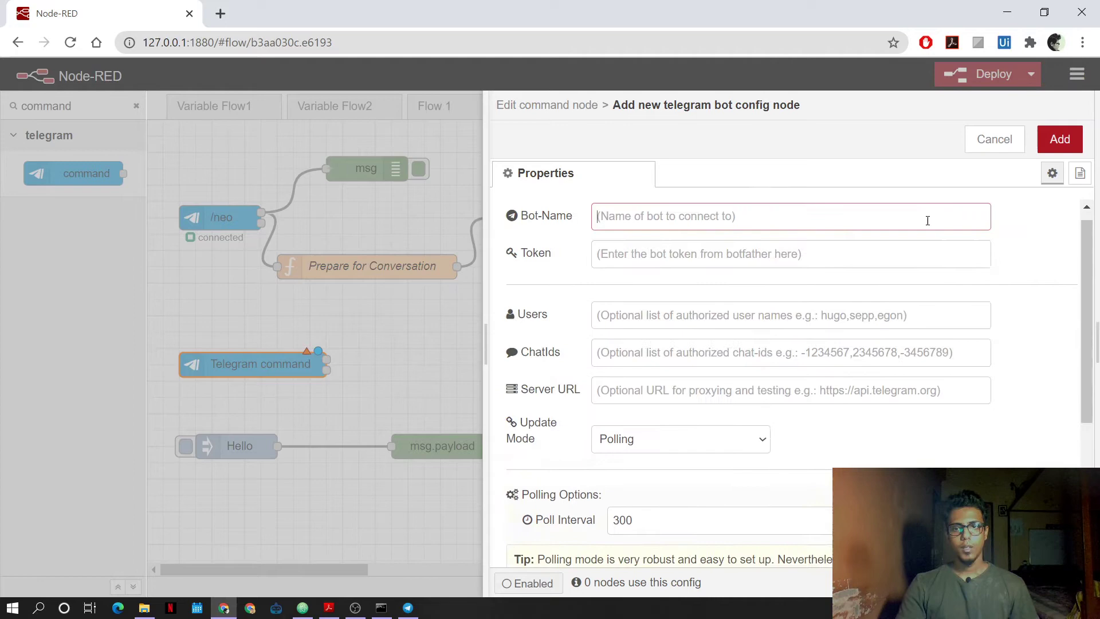
pyautogui.click(1003, 144)
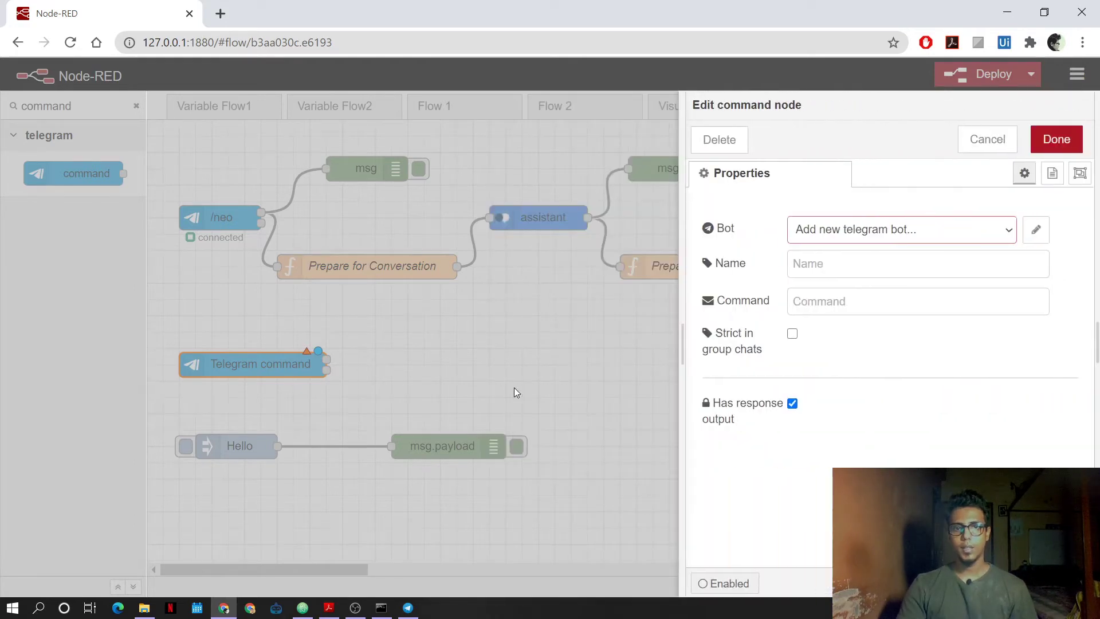
# - Check the selectable bots and the Command setting of the new Telegram command node, then cancel the edit
pyautogui.click(1004, 229)
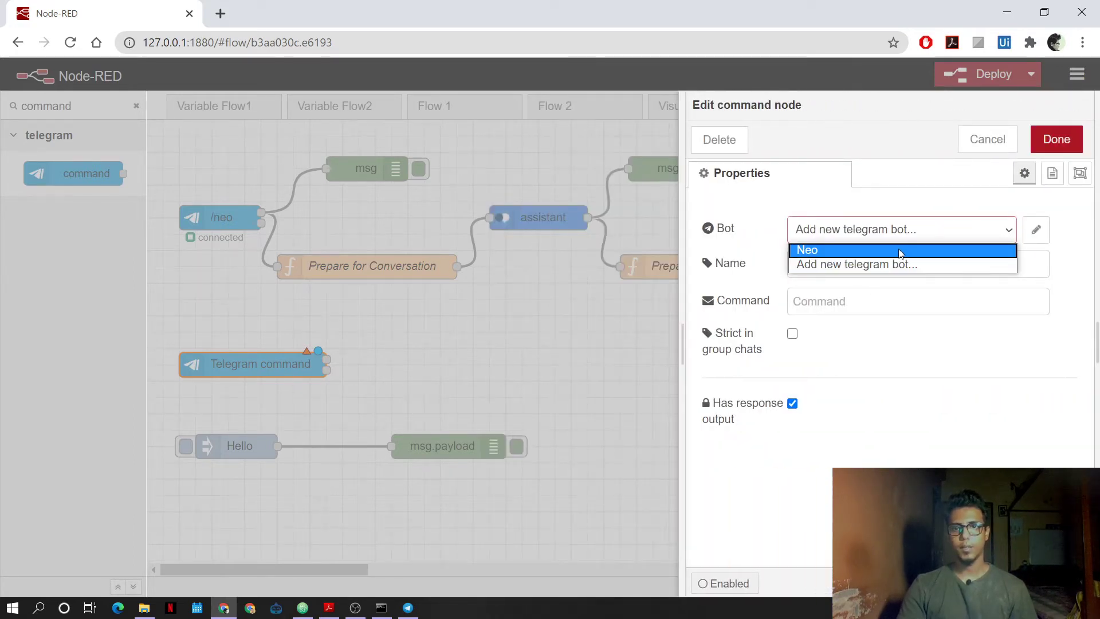
pyautogui.click(836, 305)
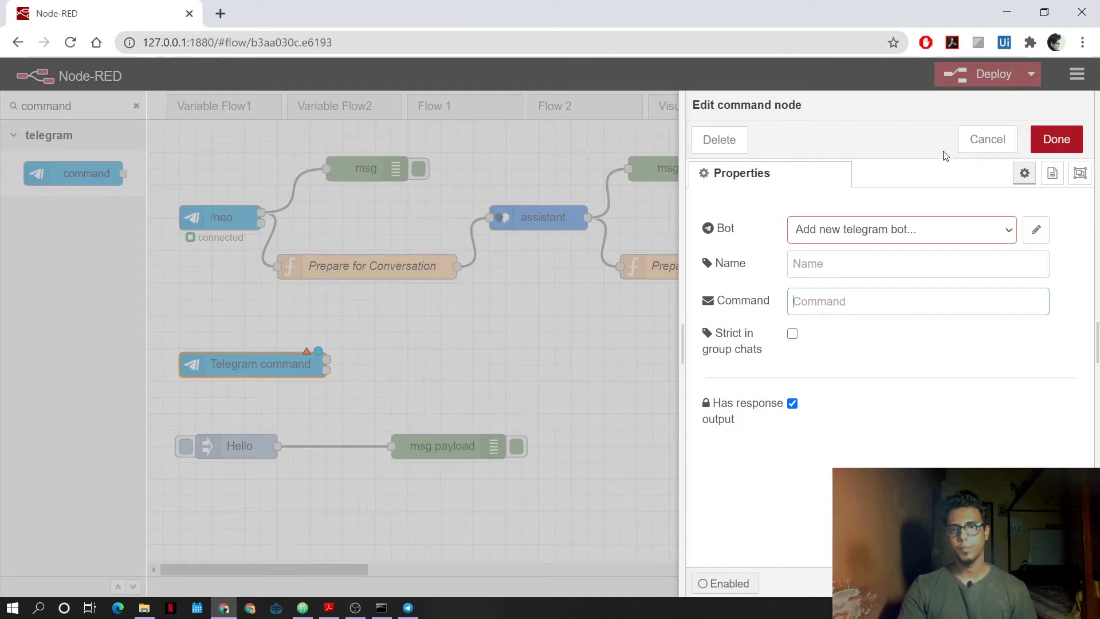
pyautogui.click(987, 139)
# - Inspect the command set in the existing /neo node's properties, then close them without changes
pyautogui.doubleClick(223, 217)
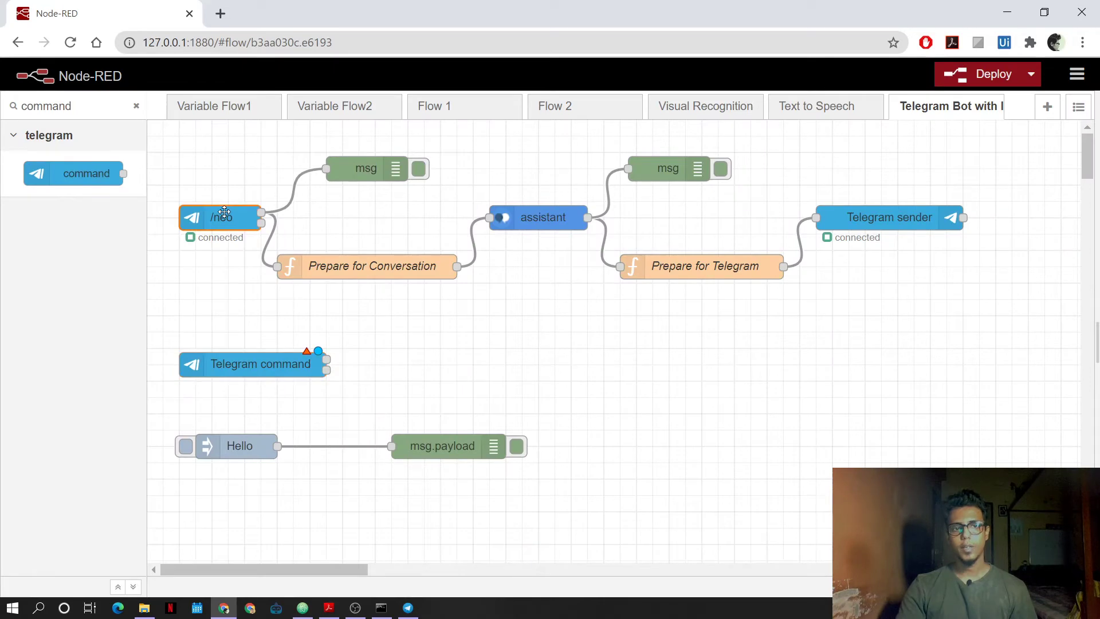
pyautogui.moveTo(825, 303); pyautogui.dragTo(779, 305)
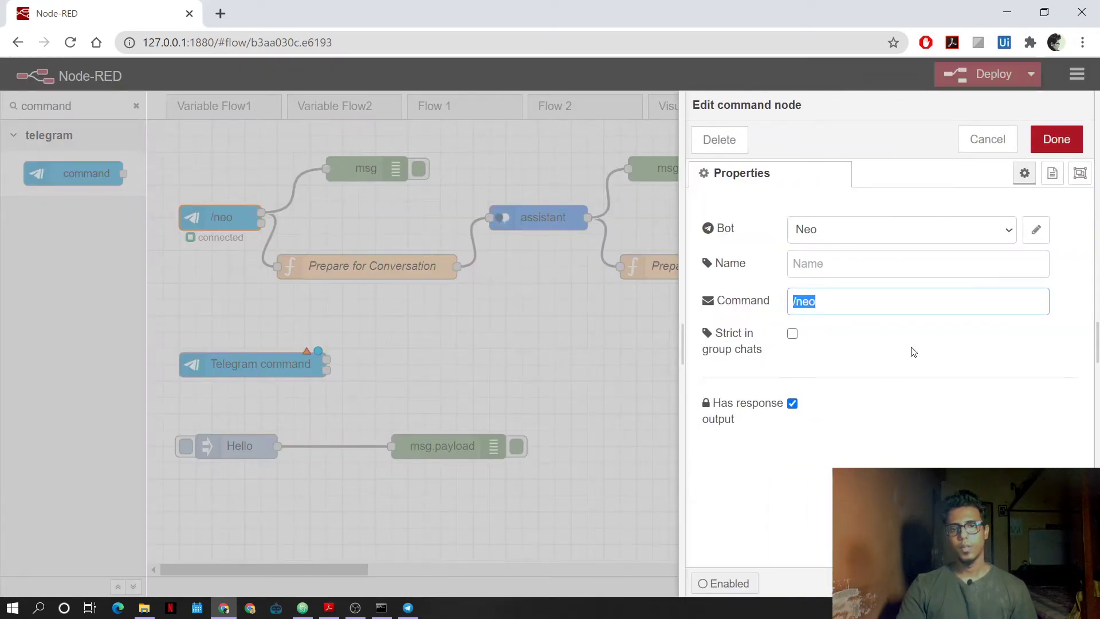
pyautogui.click(807, 303)
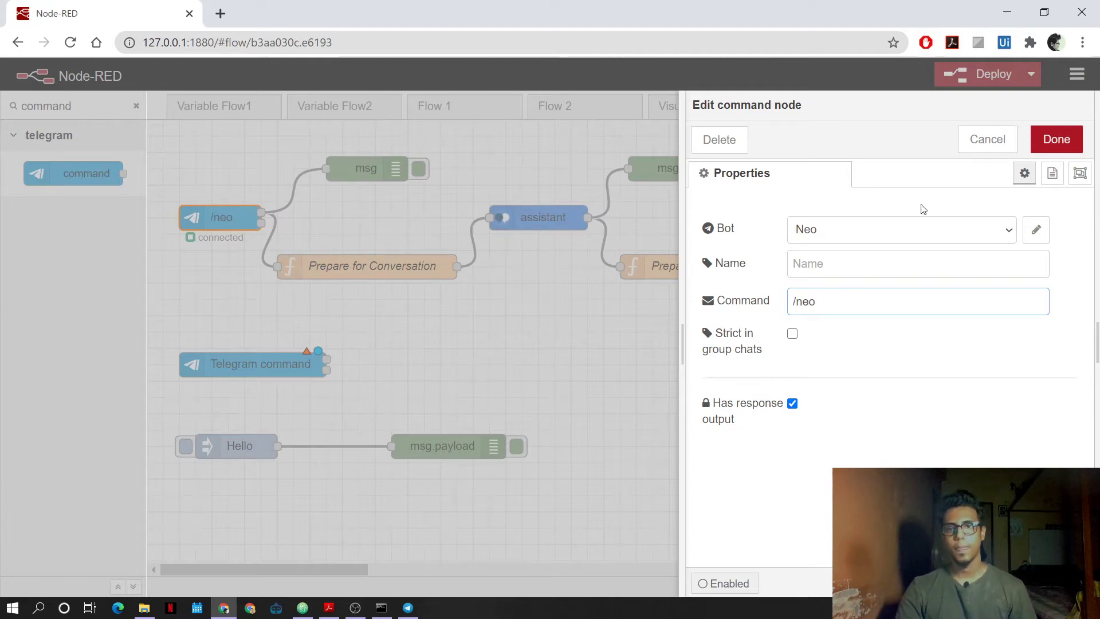
pyautogui.click(983, 139)
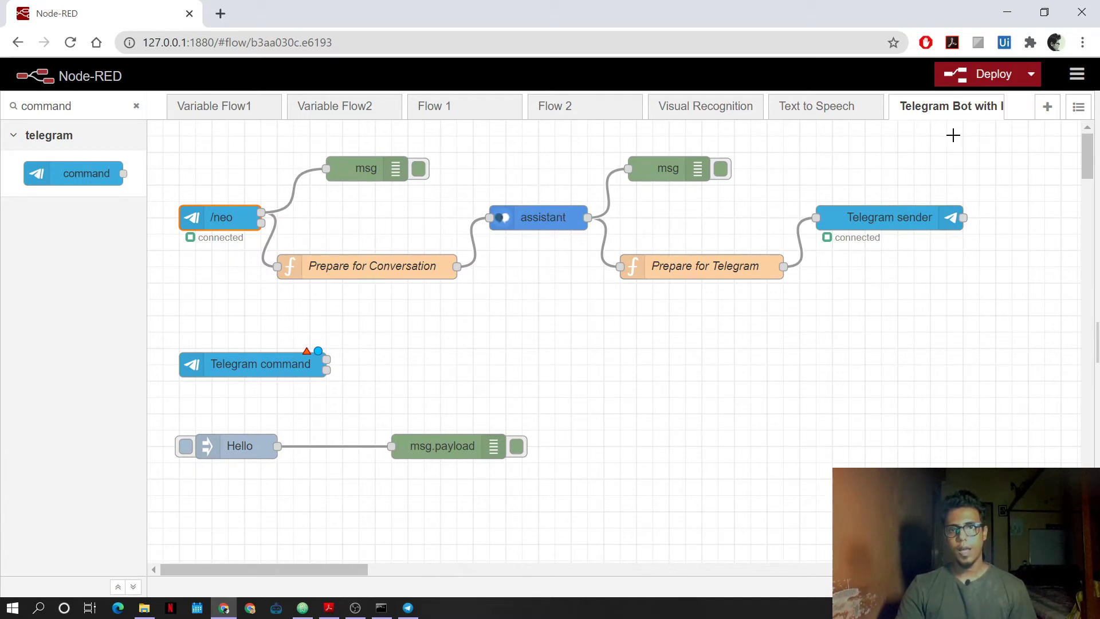
# - Search the palette manager's installable modules for "watson" to check the node-red-node-watson package, then close the settings
pyautogui.click(1076, 75)
pyautogui.click(1029, 310)
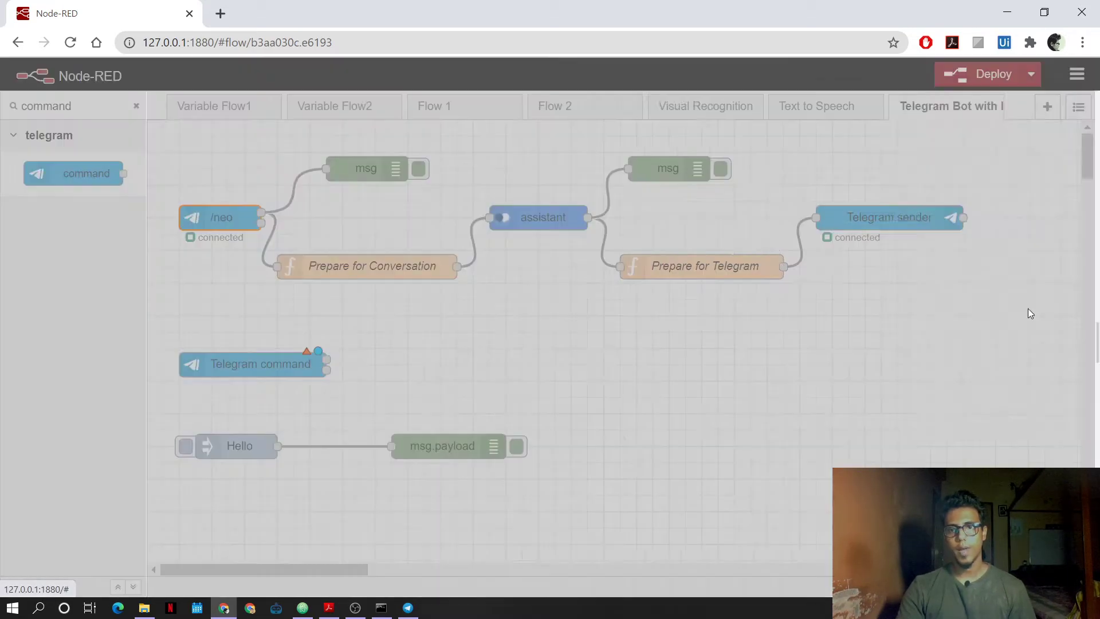
pyautogui.click(892, 173)
pyautogui.click(727, 230)
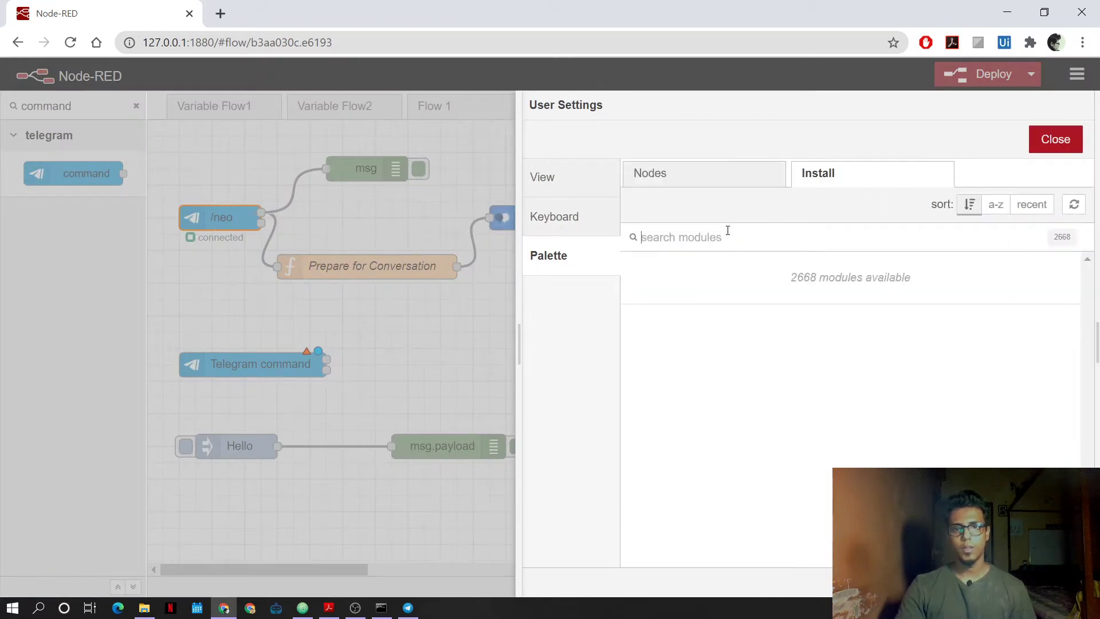
pyautogui.write('watson')
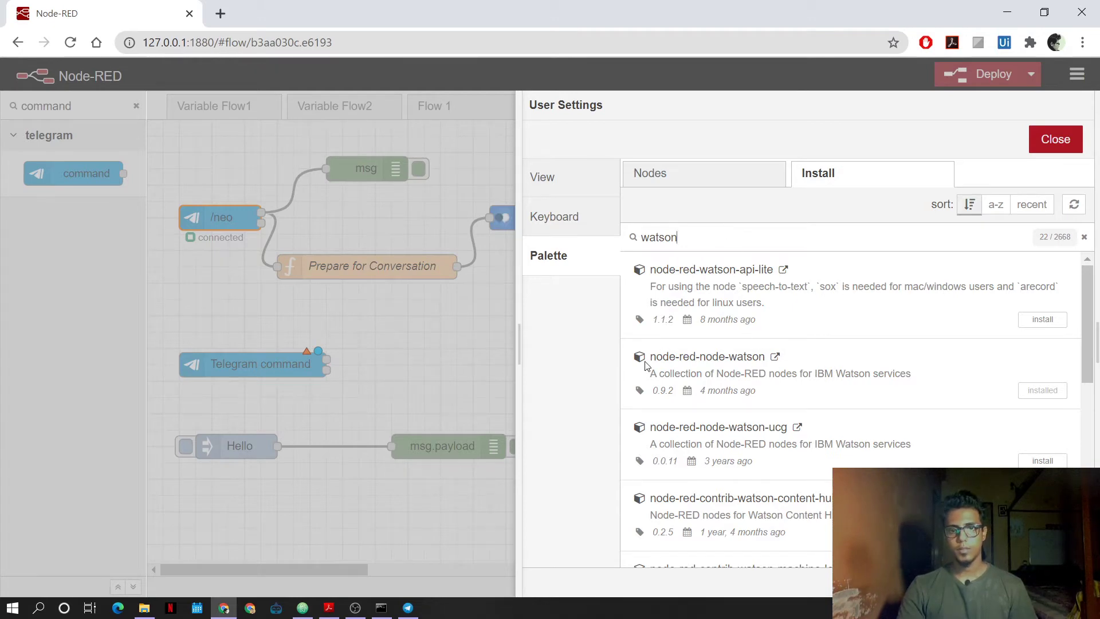
pyautogui.moveTo(651, 355); pyautogui.dragTo(765, 356)
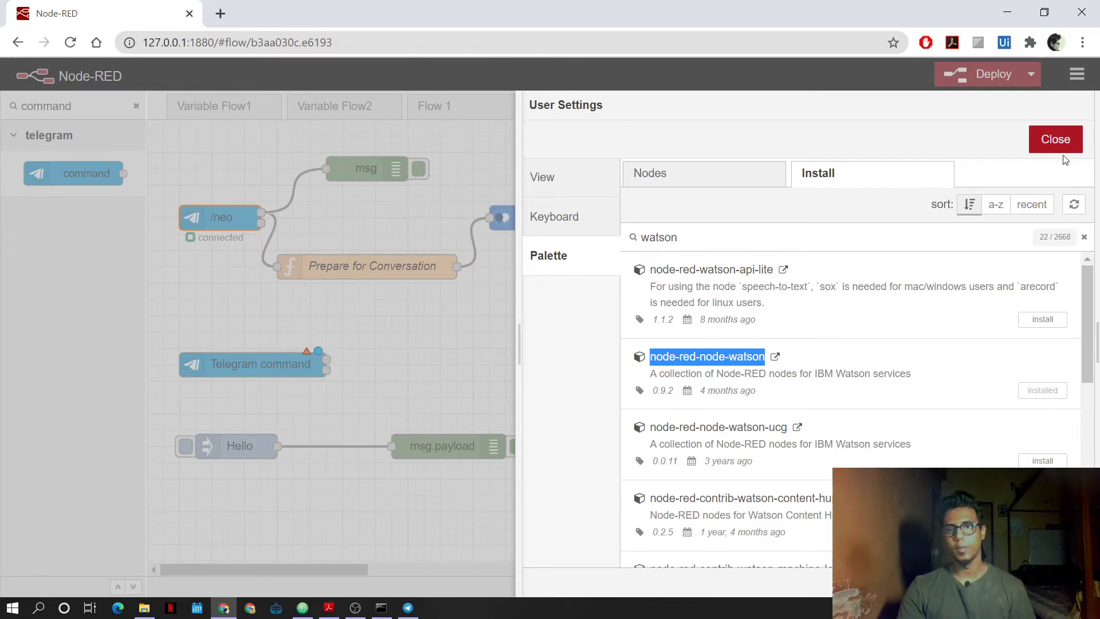
pyautogui.click(1055, 139)
# - Filter the node palette for "watson" and look through the available IBM Watson nodes, including the assistant node
pyautogui.click(136, 108)
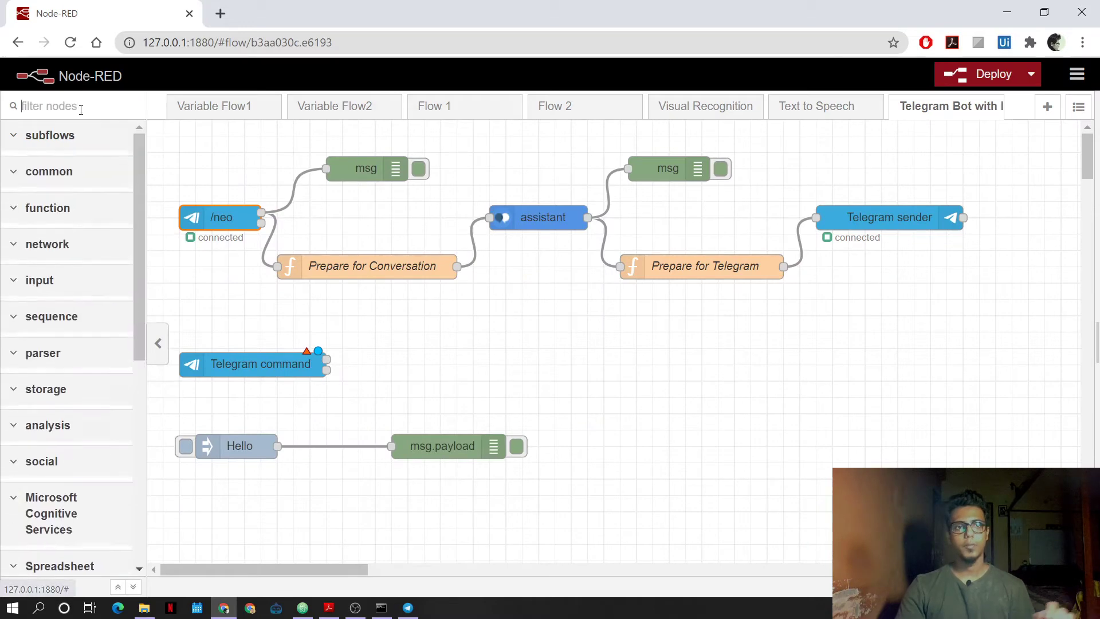
pyautogui.write('watson')
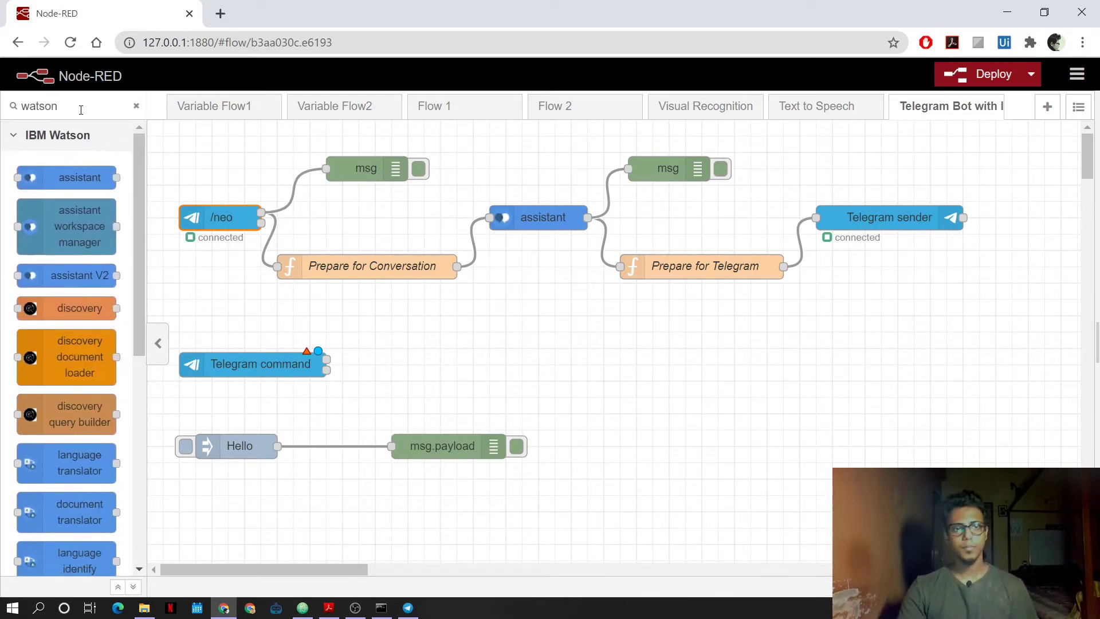
pyautogui.scroll(-3, 69, 243)
pyautogui.scroll(-5, 69, 243)
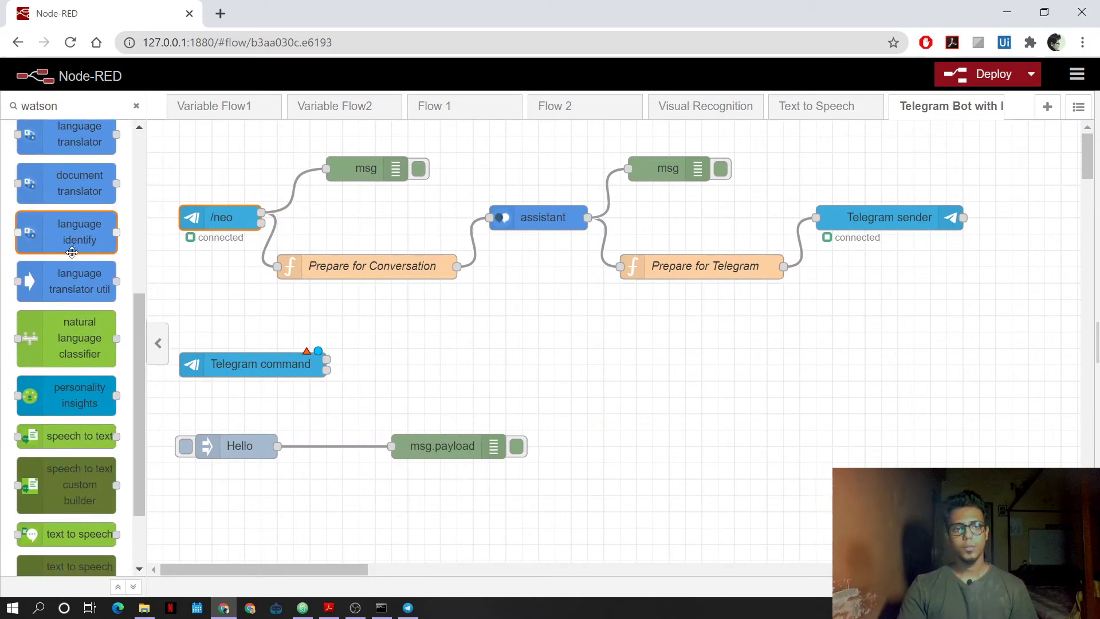
pyautogui.scroll(3, 73, 353)
pyautogui.scroll(5, 73, 353)
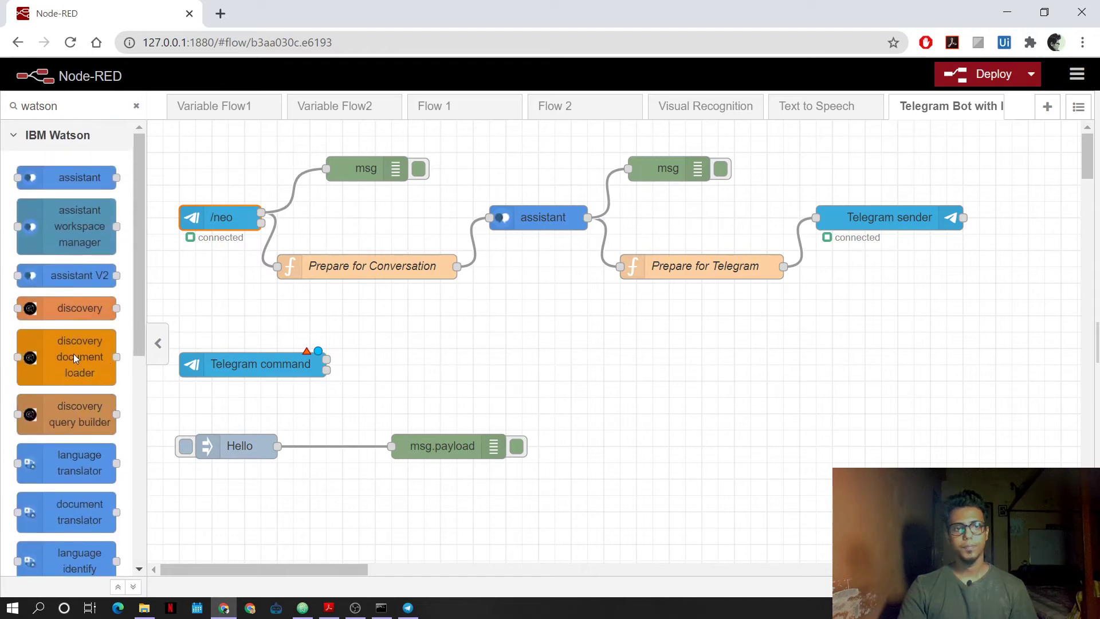
pyautogui.moveTo(82, 177)
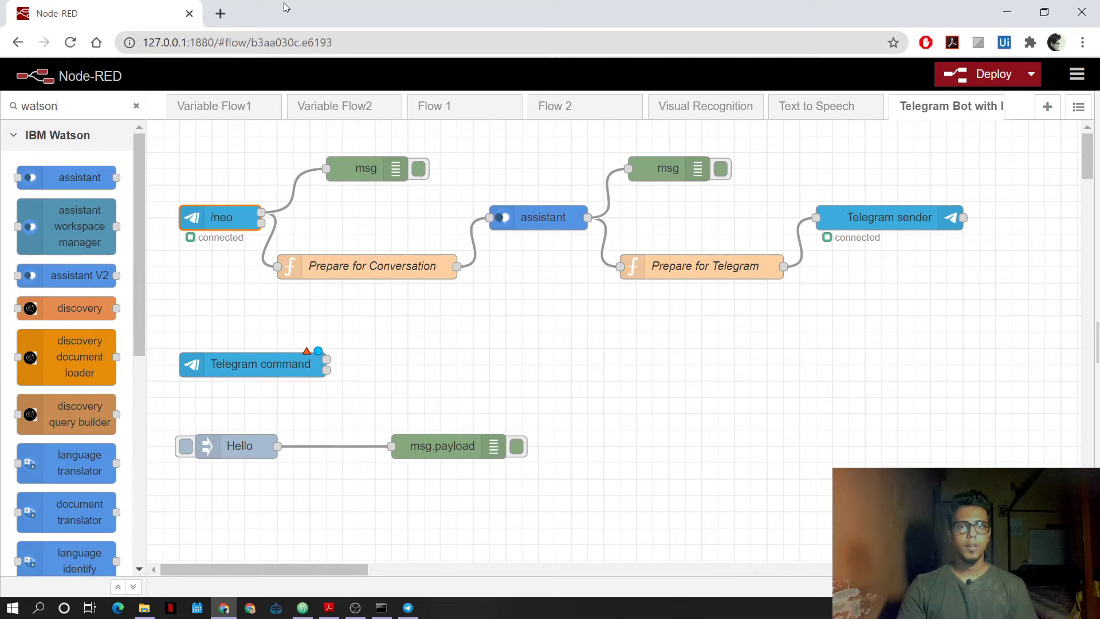
# - Open cloud.ibm.com in a new browser tab and log in to IBM Cloud with the prefilled IBMid
pyautogui.click(220, 13)
pyautogui.click(239, 42)
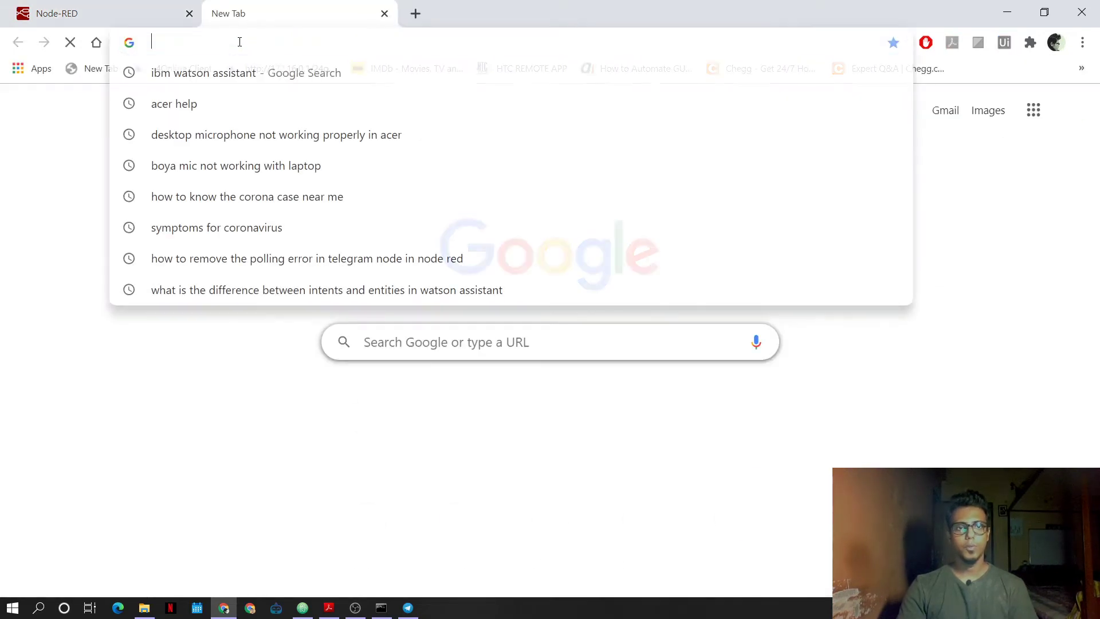
pyautogui.write('cloud.')
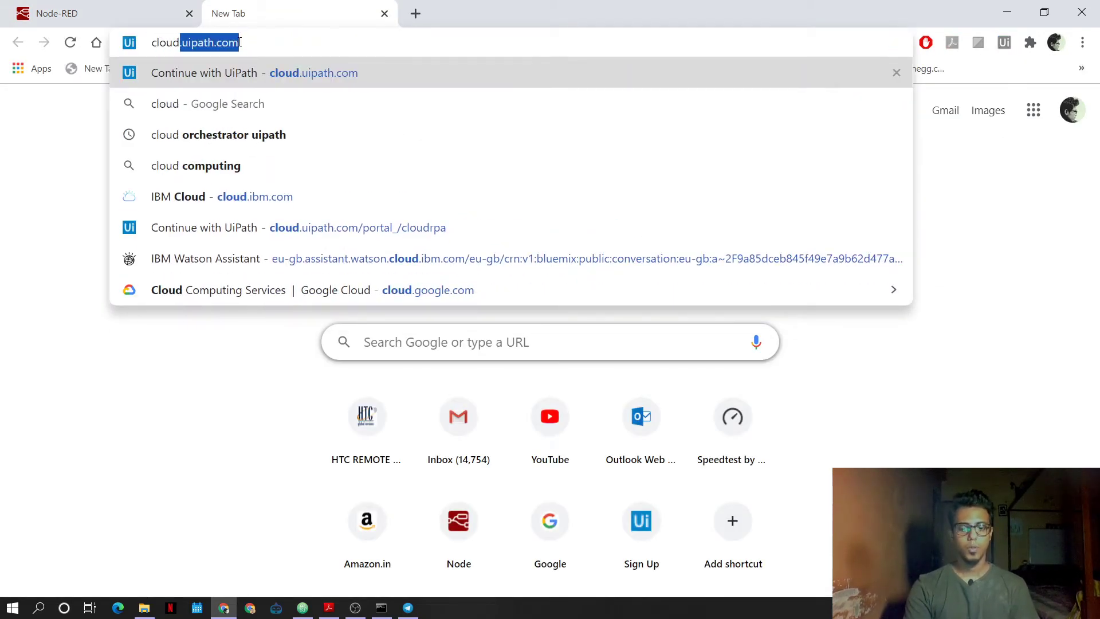
pyautogui.write('ibm.com')
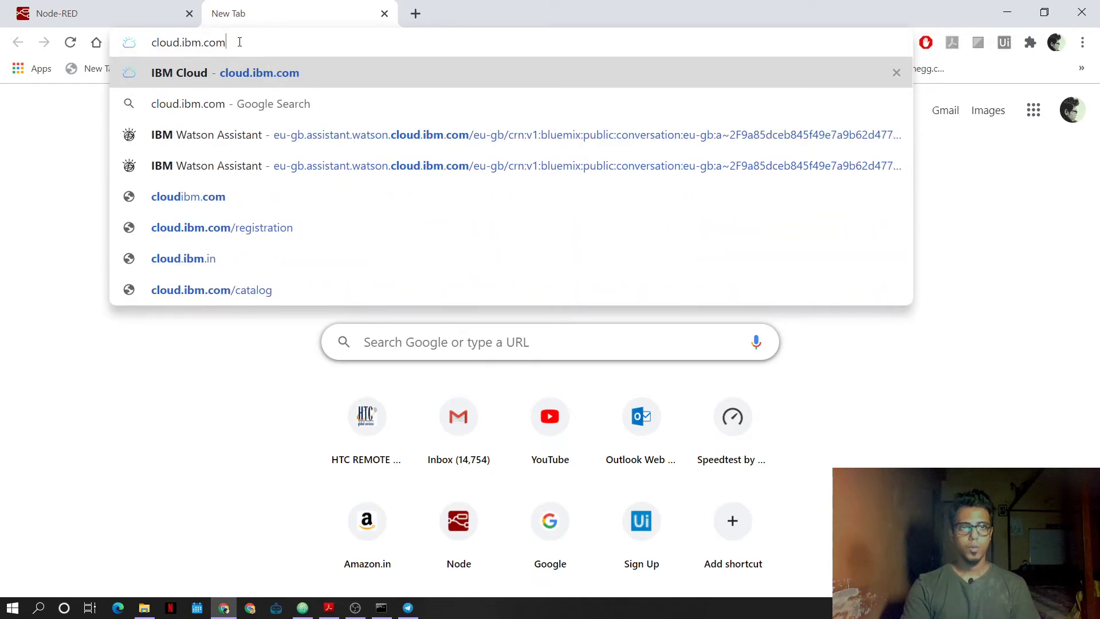
pyautogui.press('Return')
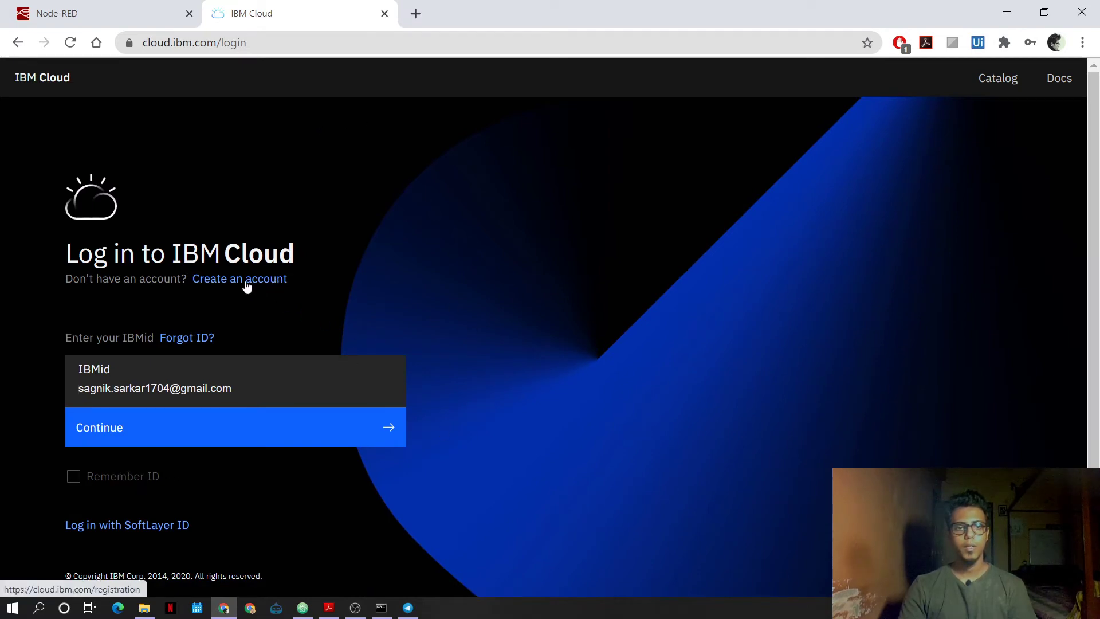
pyautogui.click(213, 434)
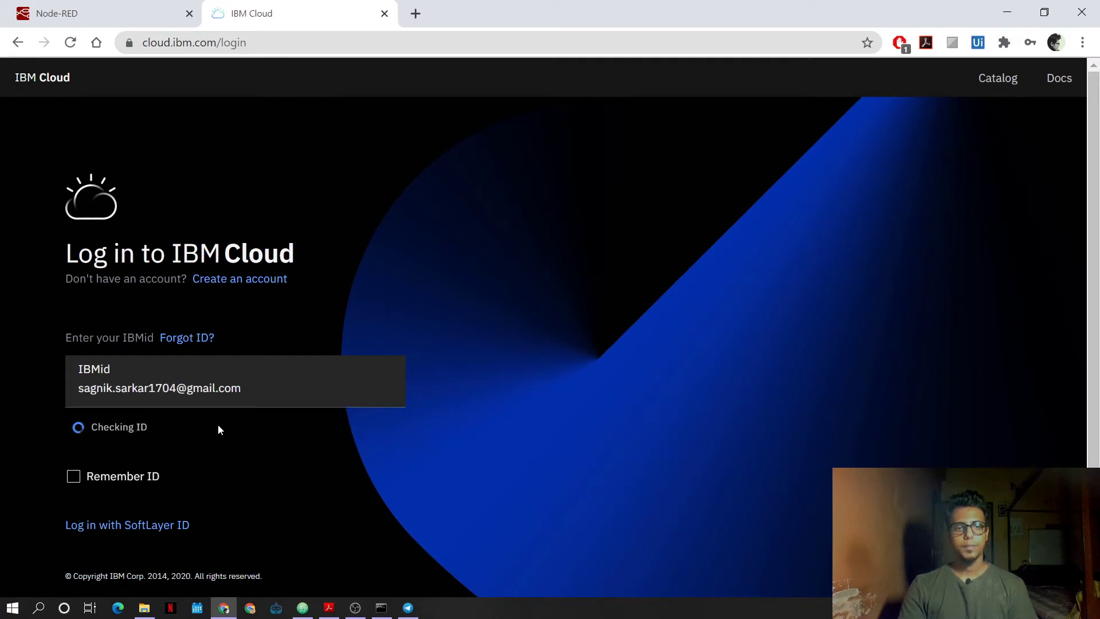
pyautogui.click(219, 430)
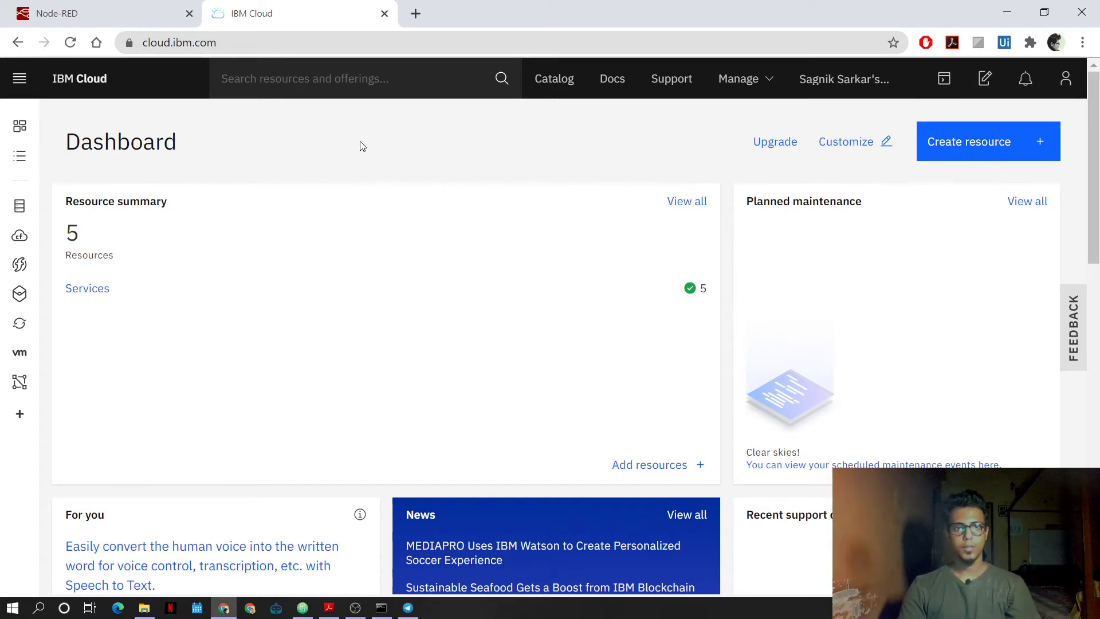
# - Search the IBM Cloud resources and catalog for "assistant", then dismiss the suggestions
pyautogui.click(347, 81)
pyautogui.write('assist')
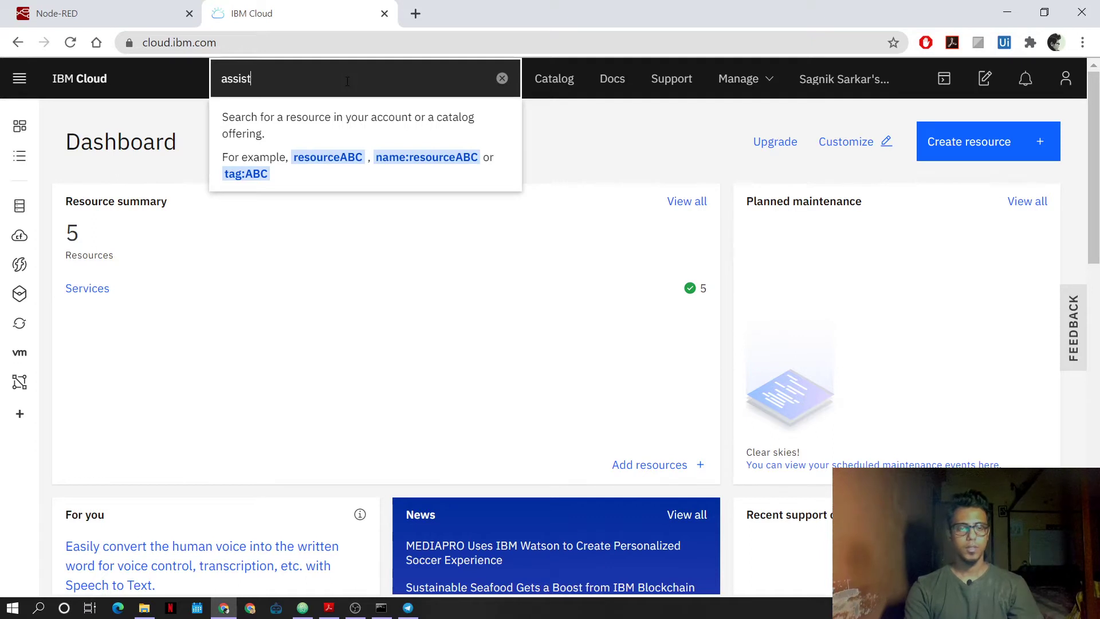
pyautogui.write('ant')
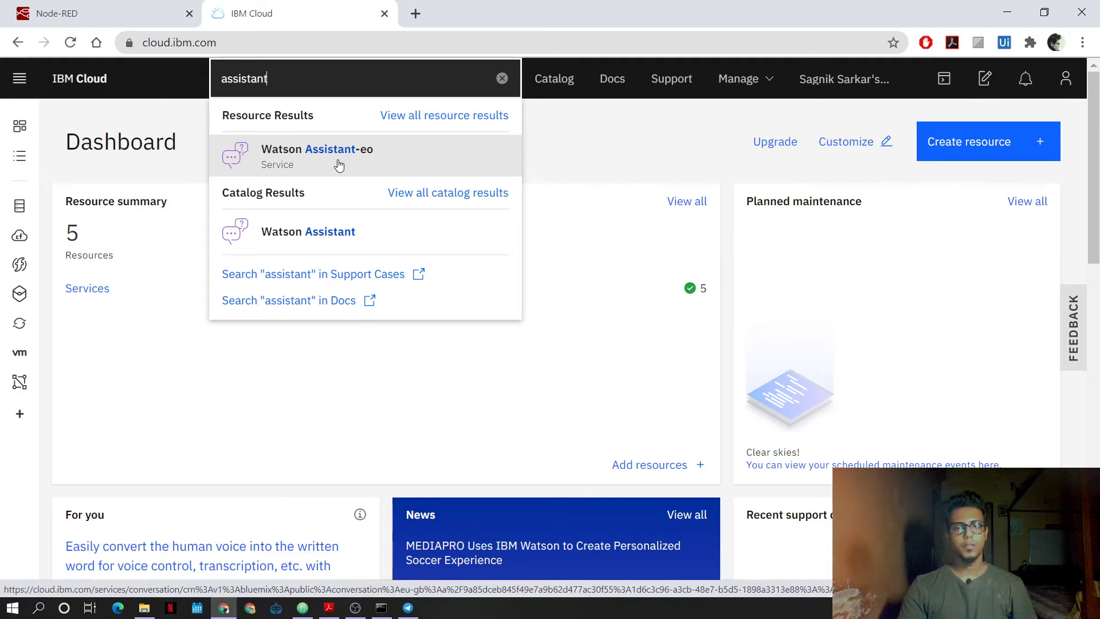
pyautogui.click(588, 129)
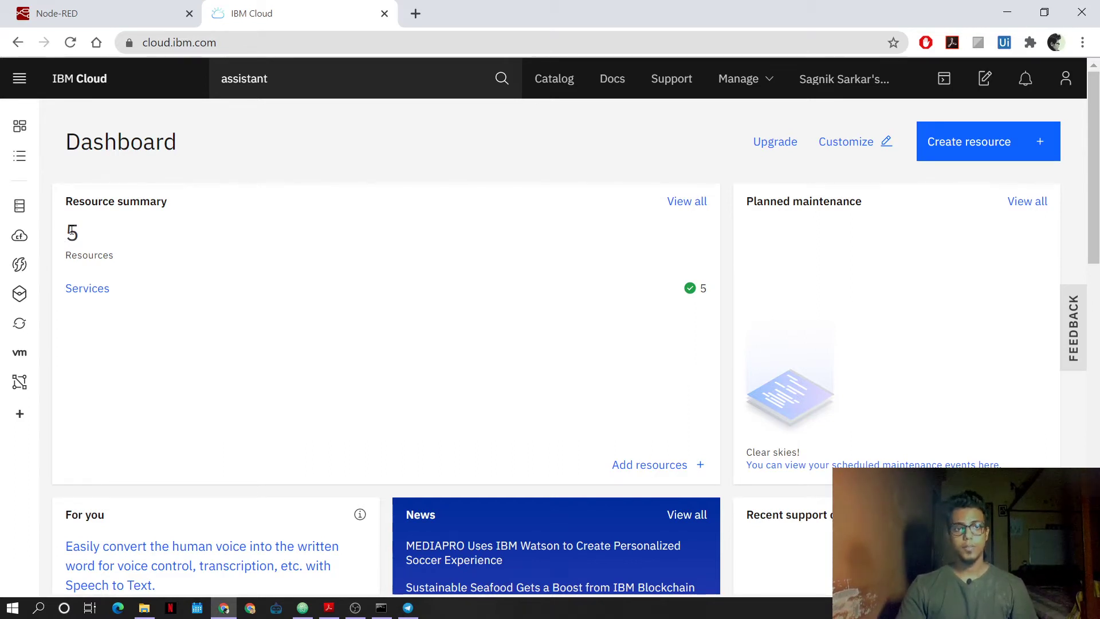
# - Open the Watson Assistant-eo service from the account's Services resources and launch Watson Assistant
pyautogui.click(89, 289)
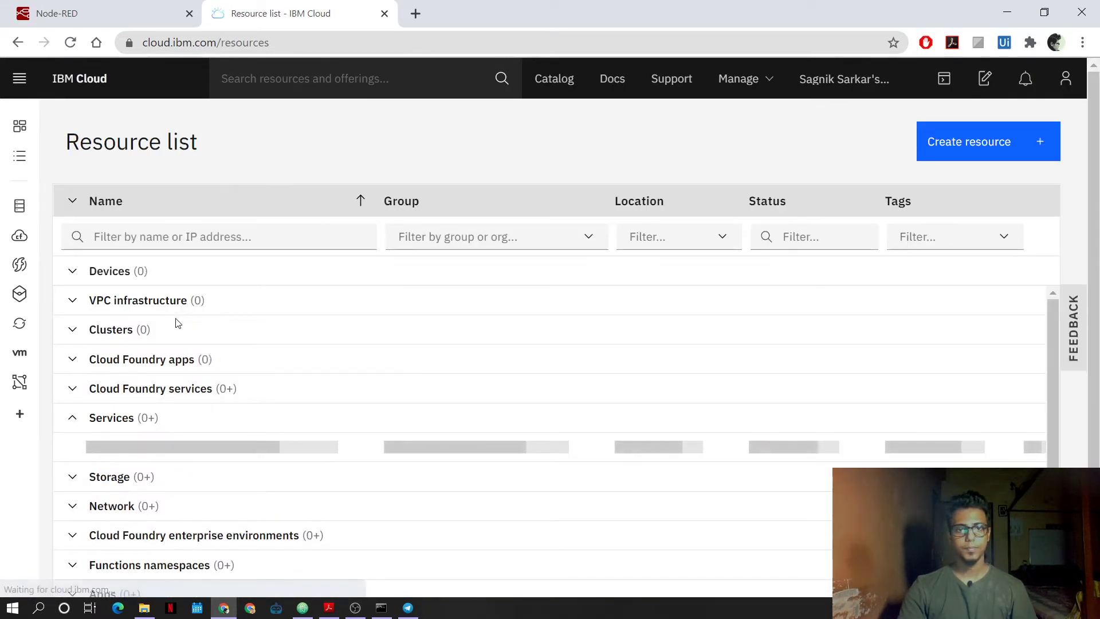
pyautogui.scroll(-1, 178, 323)
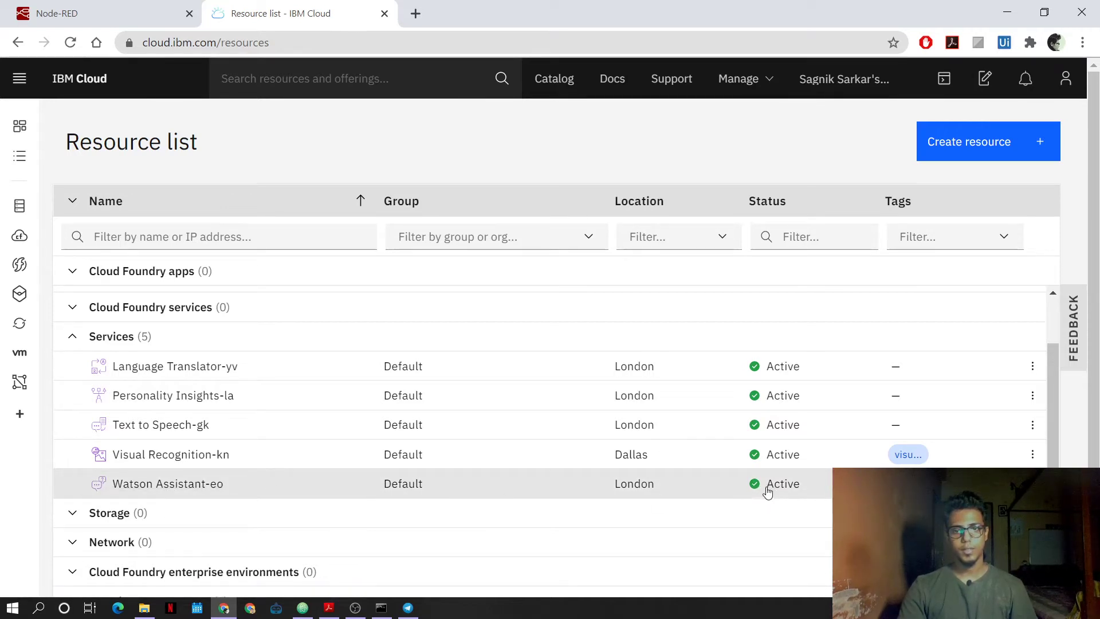
pyautogui.click(197, 485)
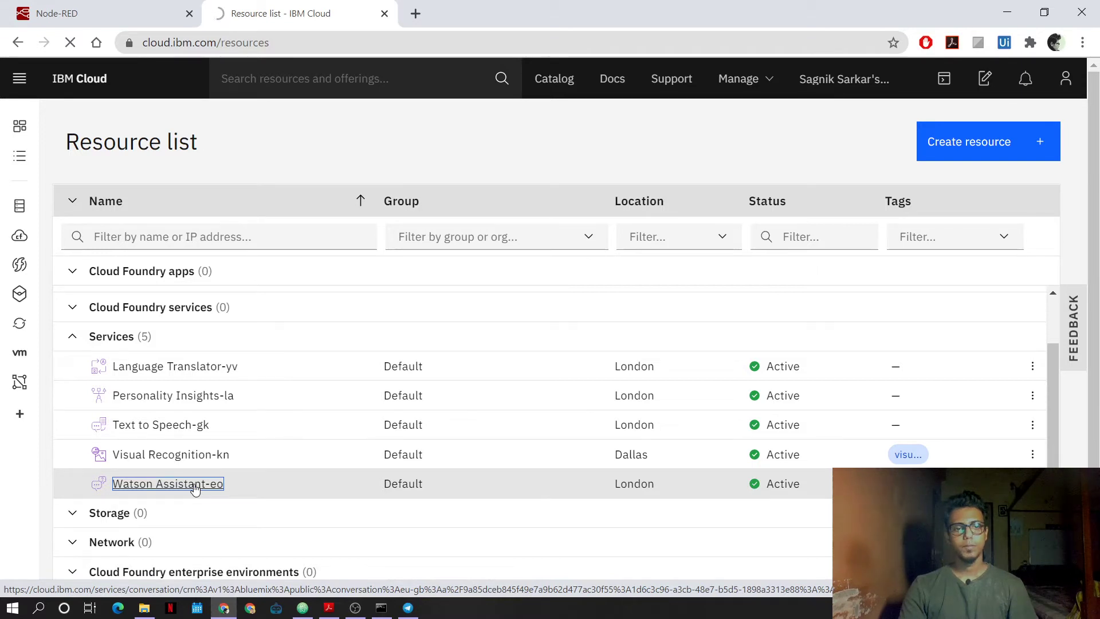
pyautogui.click(195, 486)
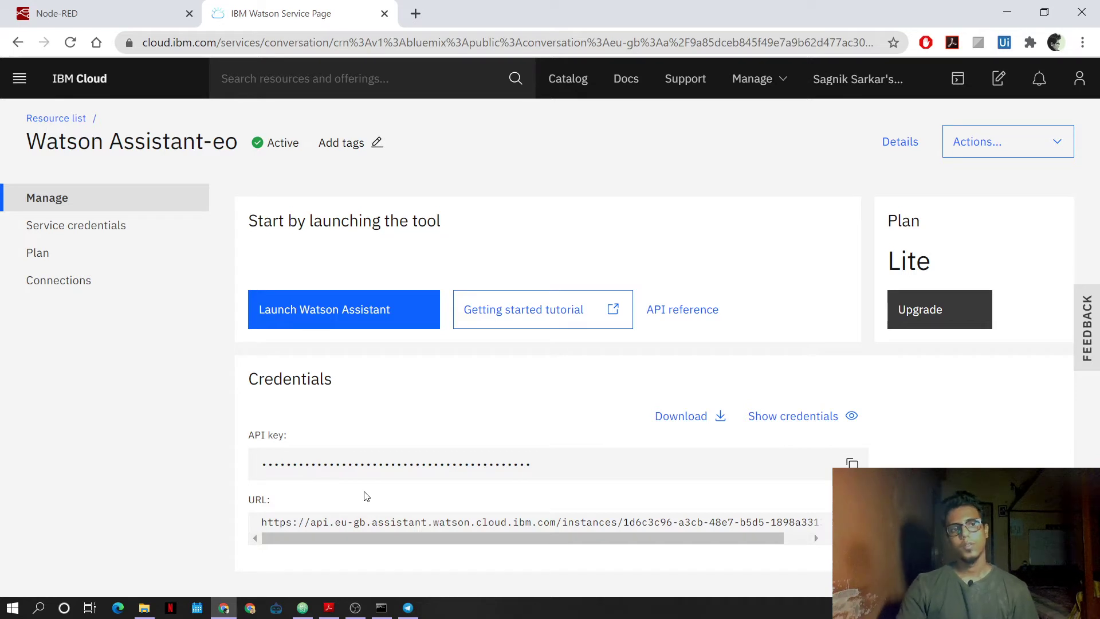
pyautogui.click(336, 320)
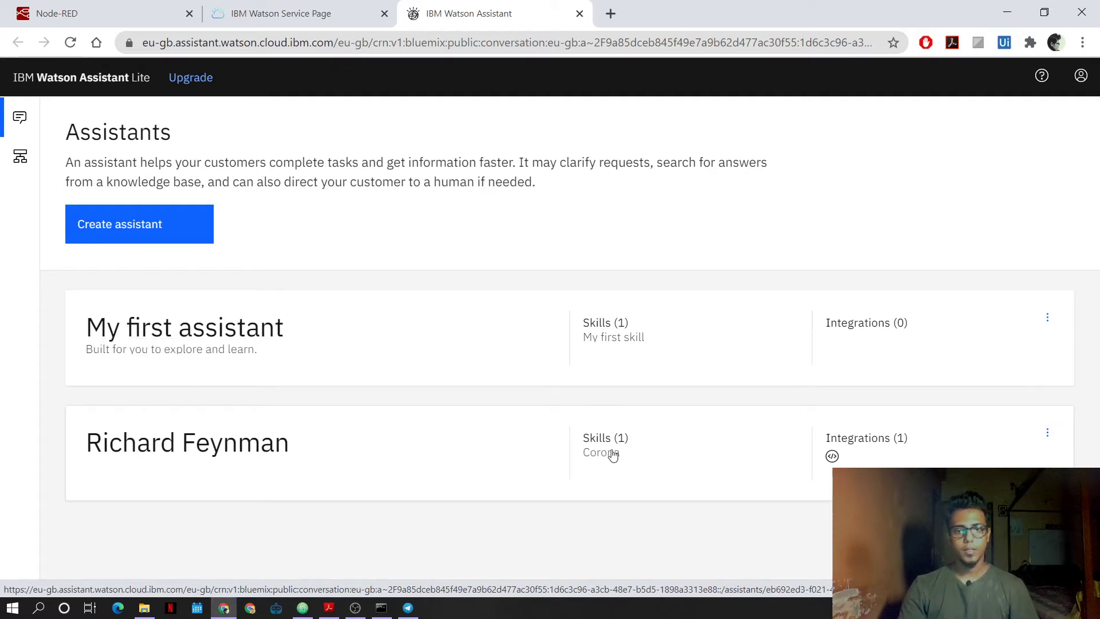
# - Open the Richard Feynman assistant, check the Corona skill's linked assistants and show that skill's options
pyautogui.click(623, 451)
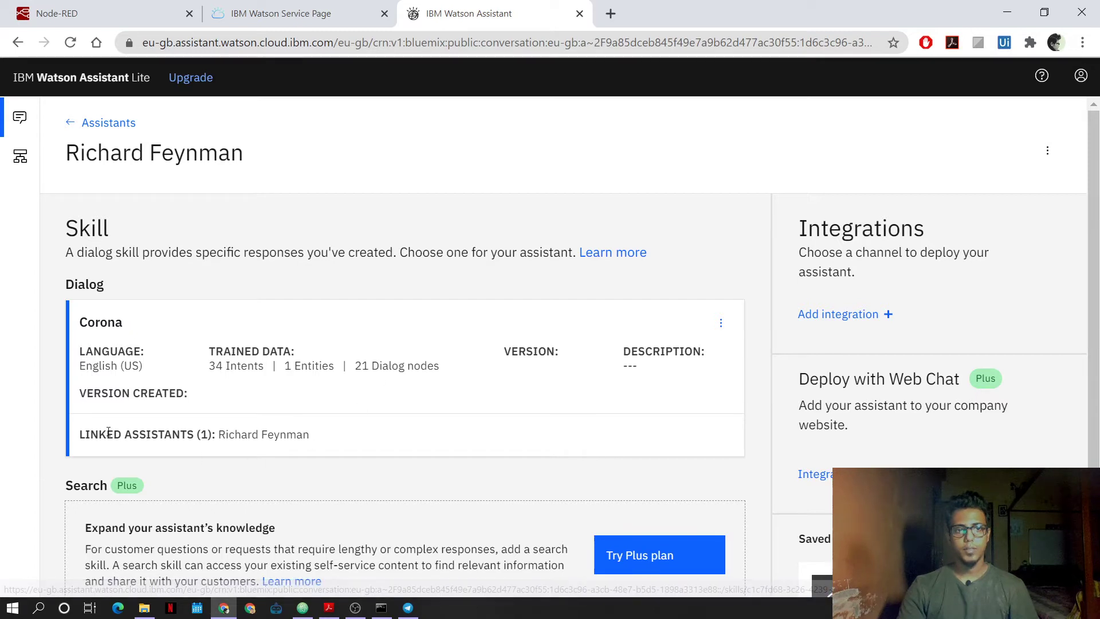
pyautogui.moveTo(82, 433); pyautogui.dragTo(338, 435)
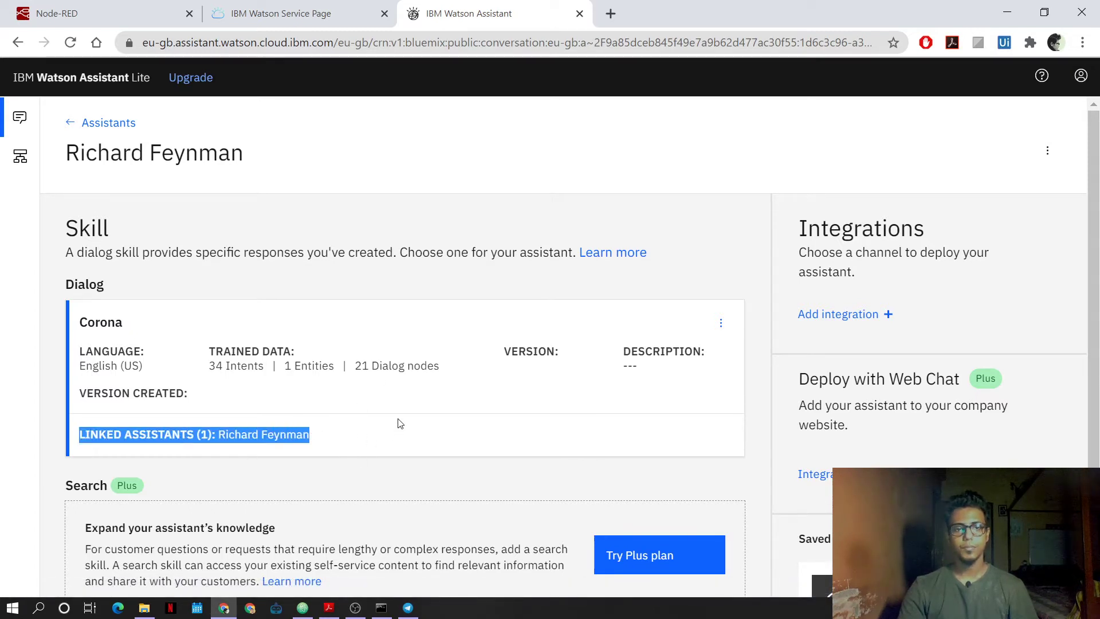
pyautogui.click(719, 323)
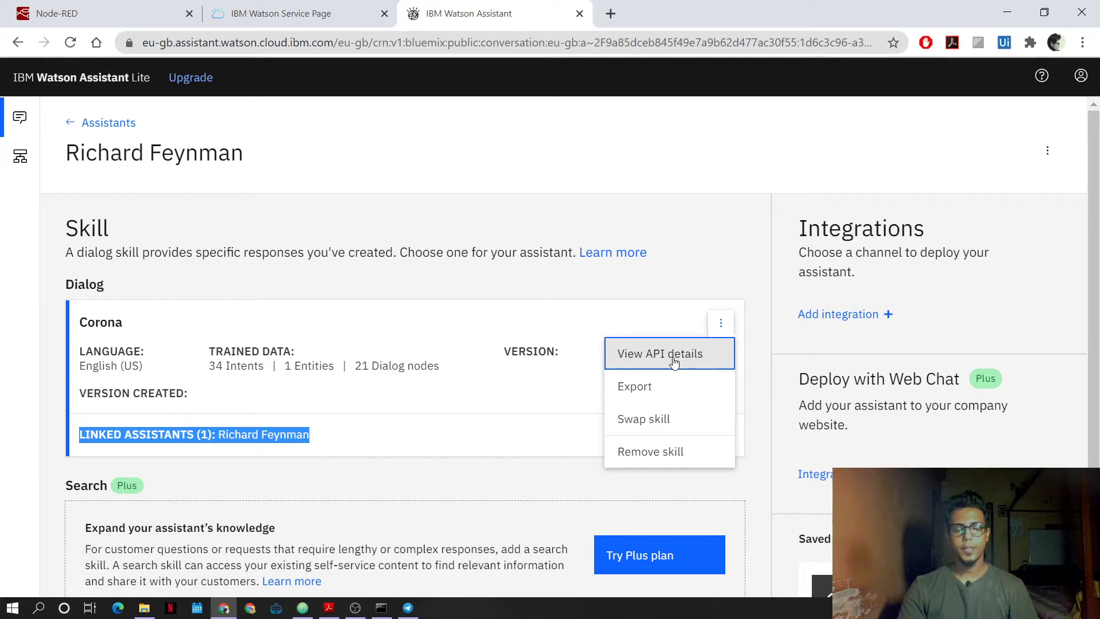
# - Review the Username and Password fields of the assistant node in Node-RED, then check the IBM Watson service credentials page
pyautogui.click(101, 13)
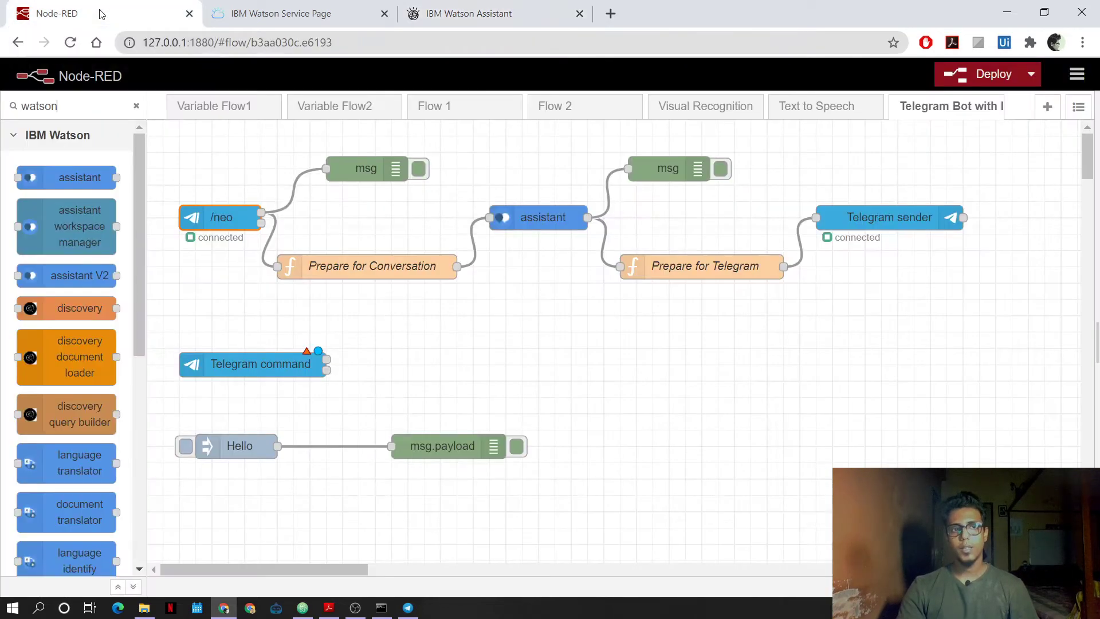
pyautogui.doubleClick(541, 218)
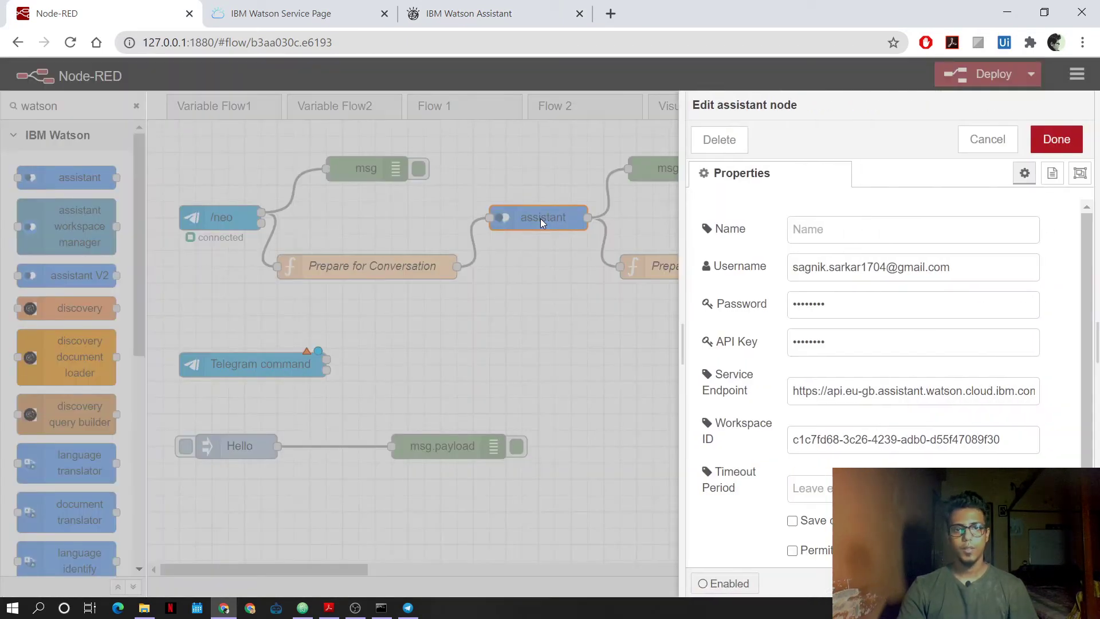
pyautogui.moveTo(962, 264); pyautogui.dragTo(791, 266)
pyautogui.moveTo(837, 304); pyautogui.dragTo(791, 304)
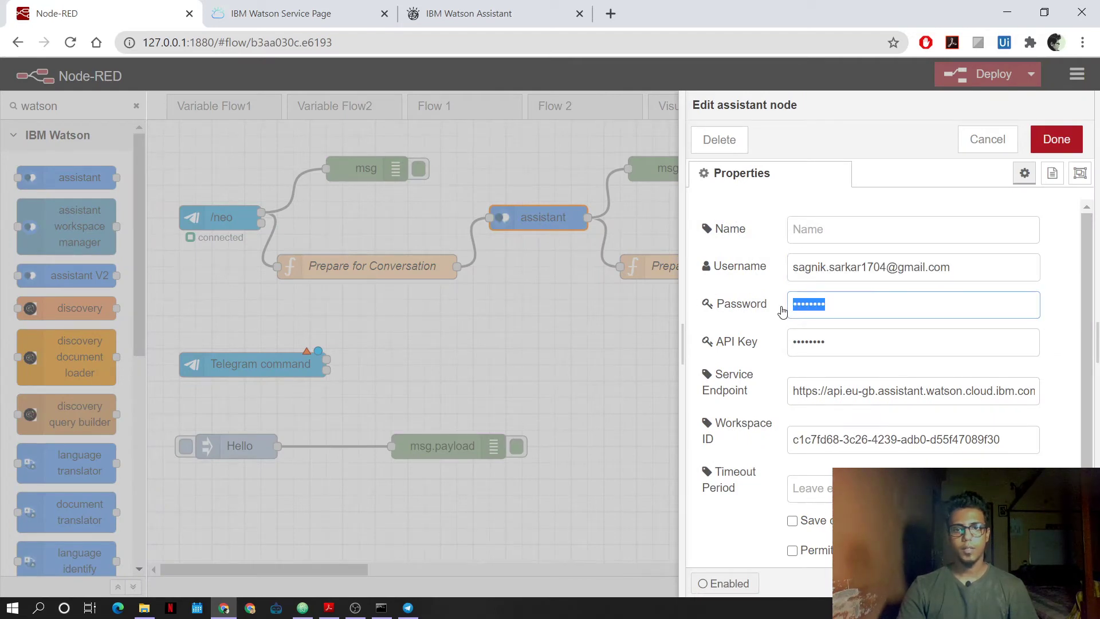
pyautogui.click(487, 22)
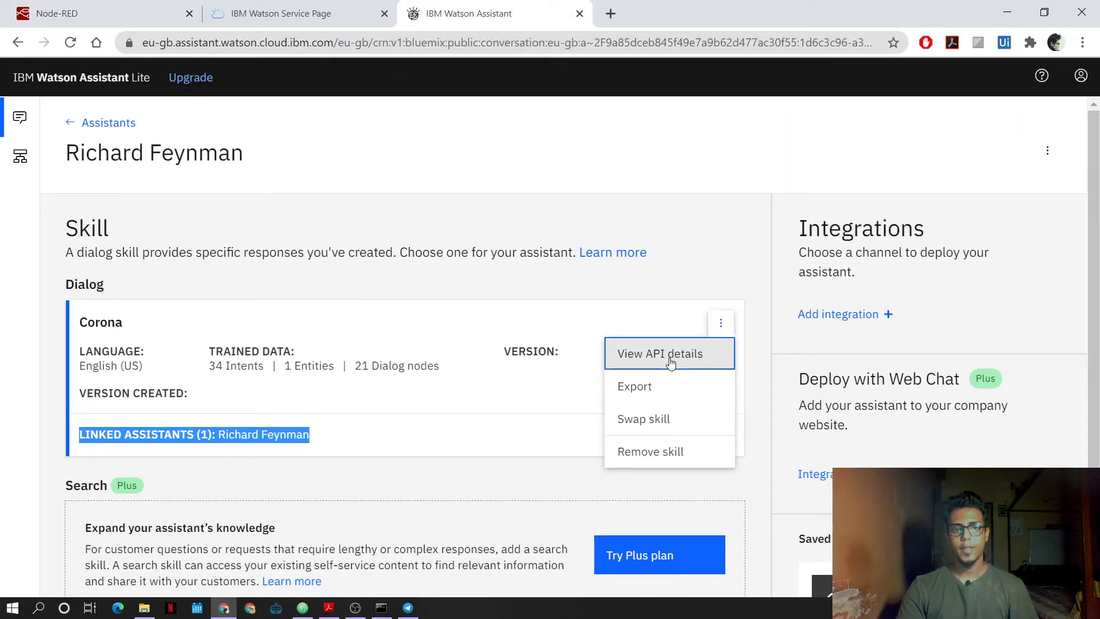
pyautogui.click(281, 13)
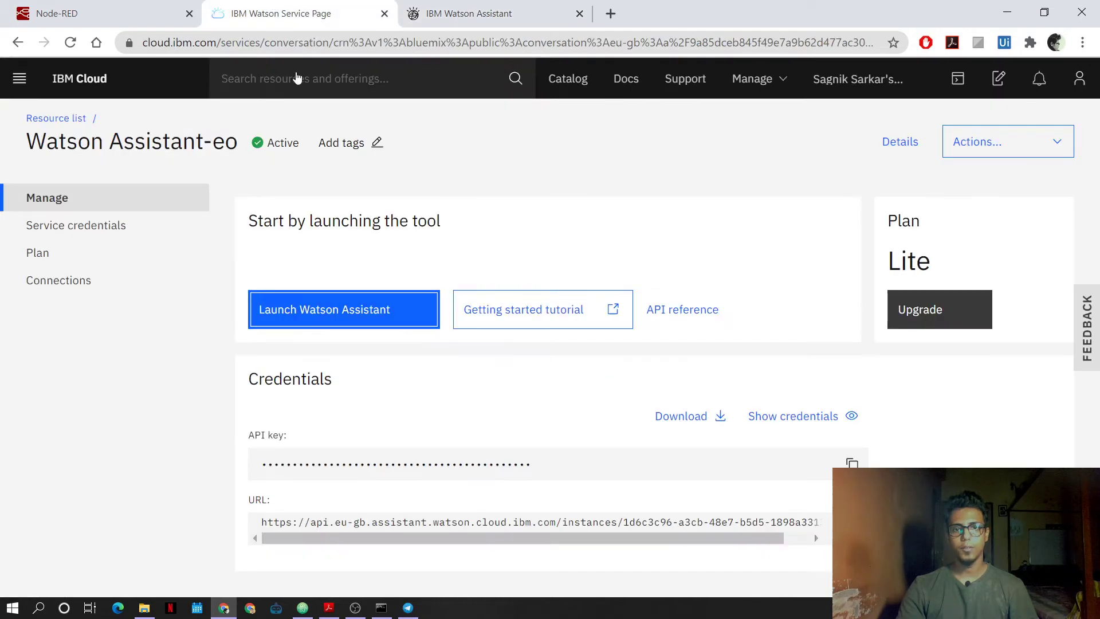
# - Check the assistant node's Service Endpoint and Workspace ID, revisit the Corona skill's API details option, then confirm the node's properties
pyautogui.click(104, 13)
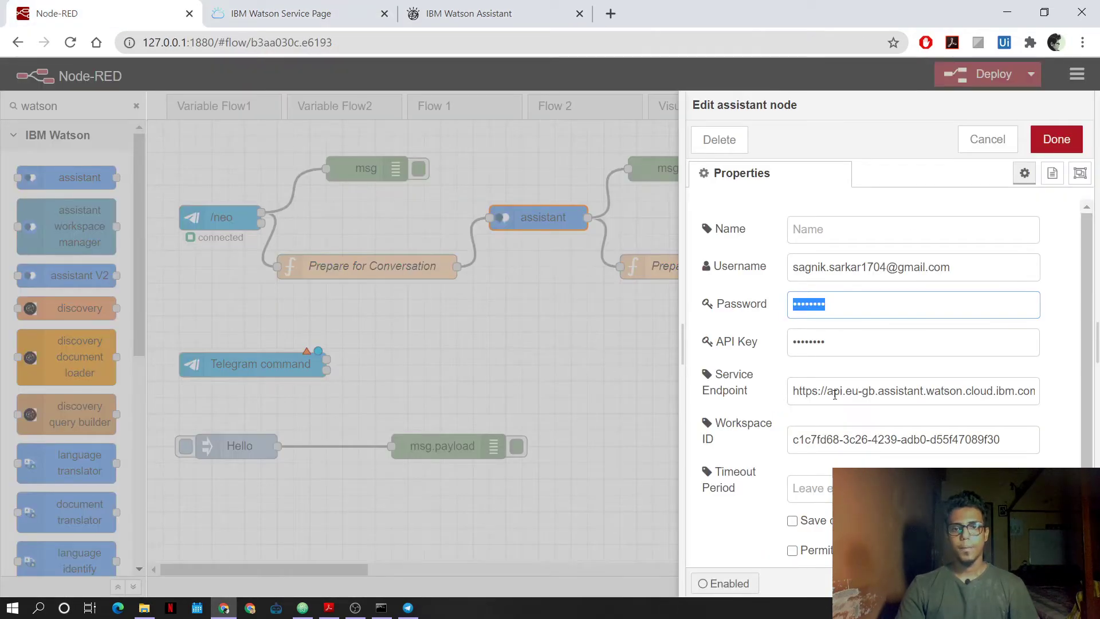
pyautogui.moveTo(794, 391); pyautogui.dragTo(1005, 441)
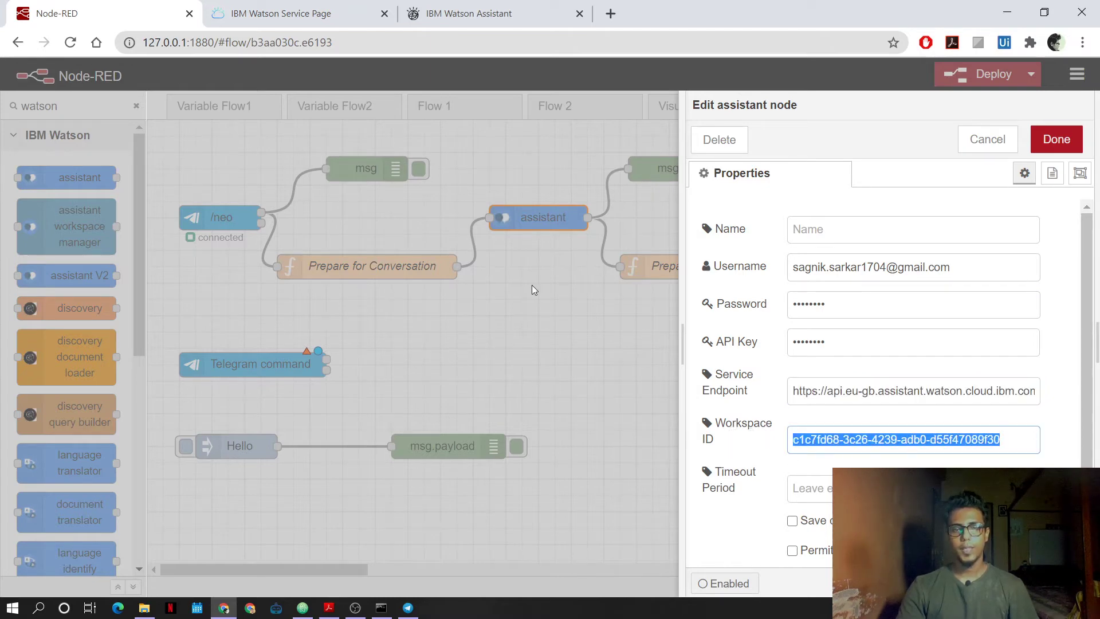
pyautogui.click(468, 13)
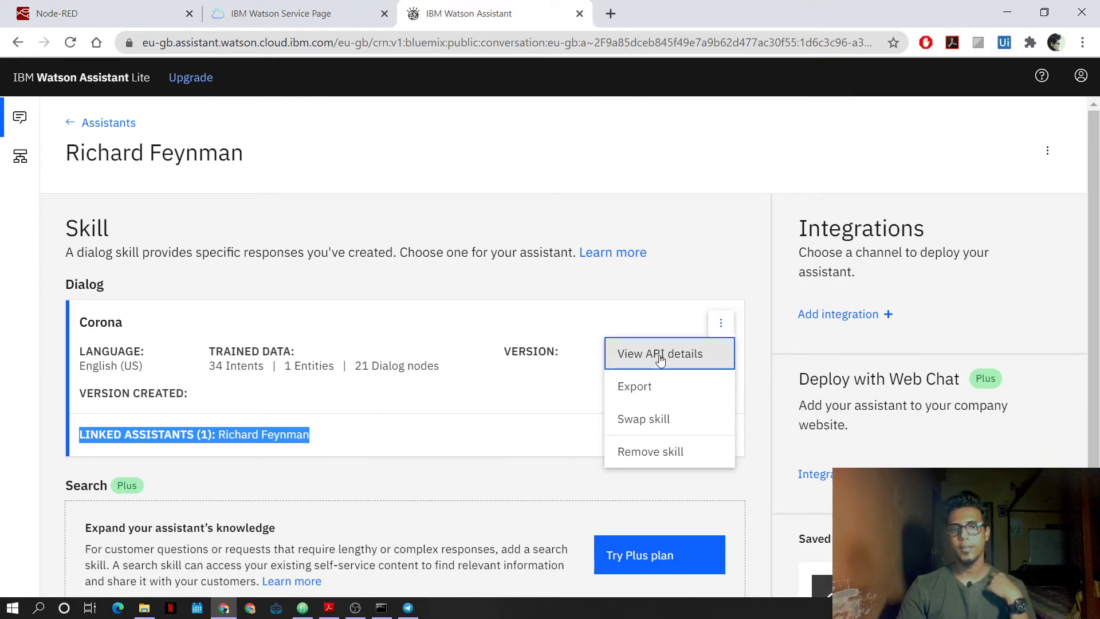
pyautogui.click(97, 15)
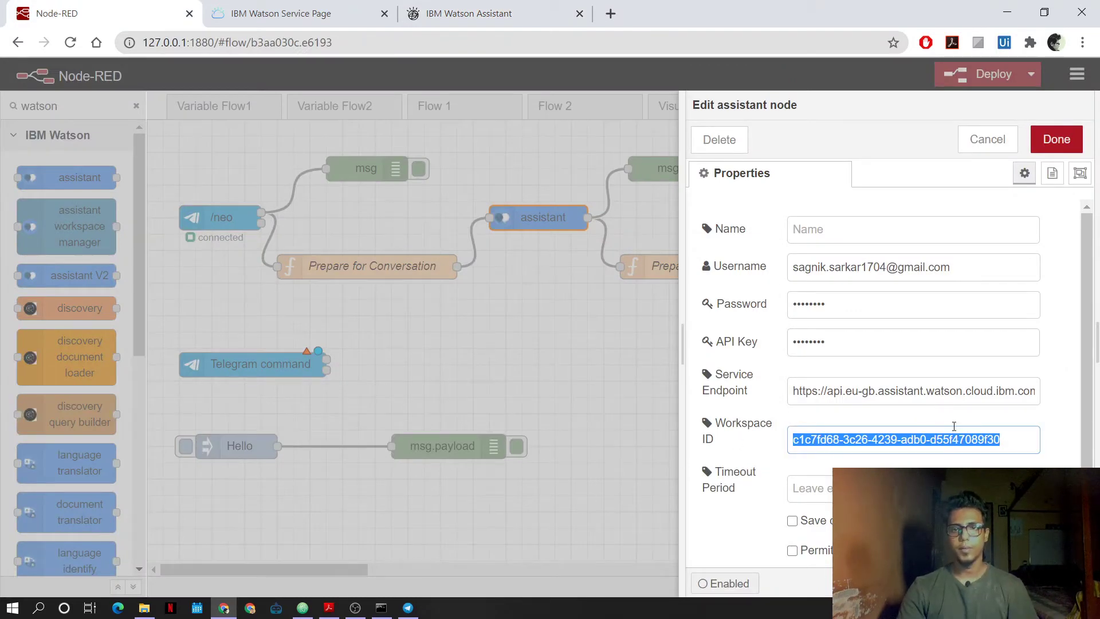
pyautogui.click(1056, 140)
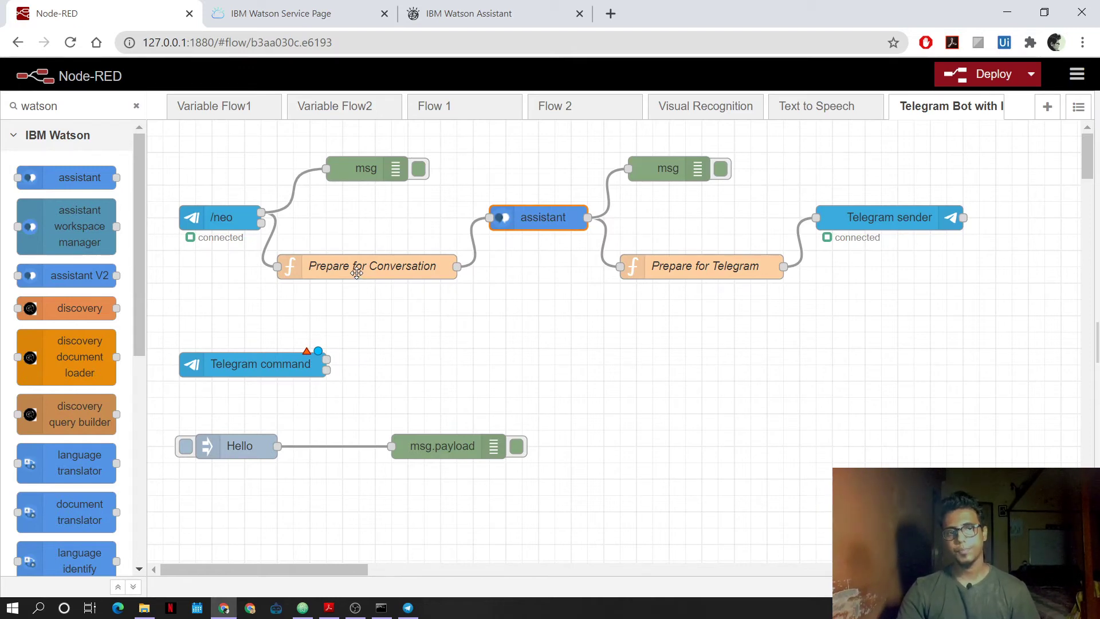
# - Examine the function code of the Prepare for Conversation node, then cancel the edit
pyautogui.doubleClick(356, 273)
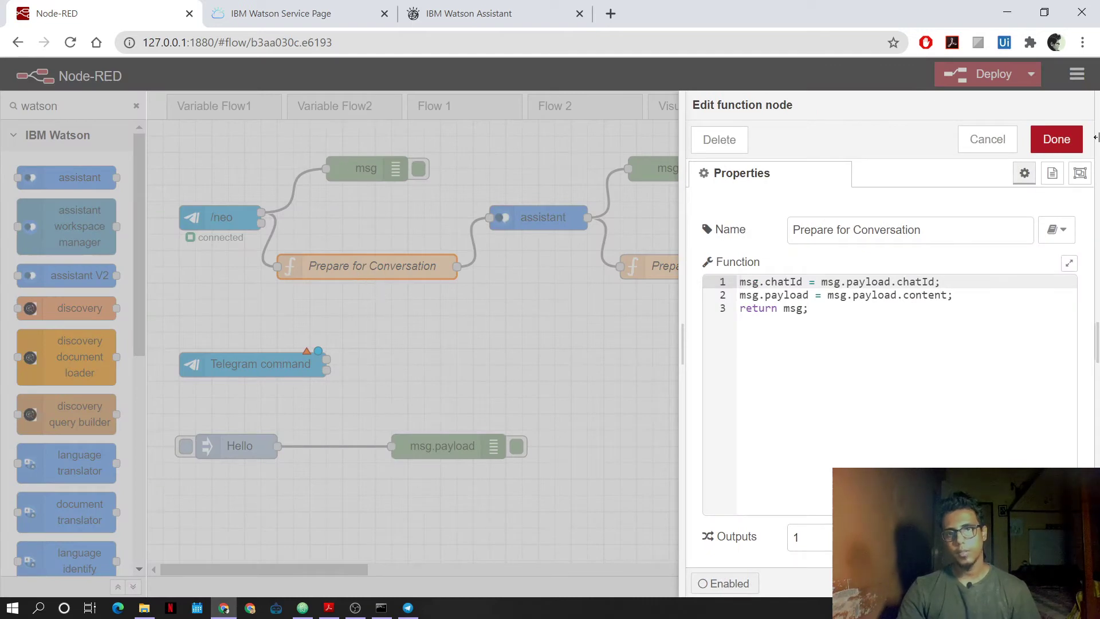
pyautogui.click(991, 143)
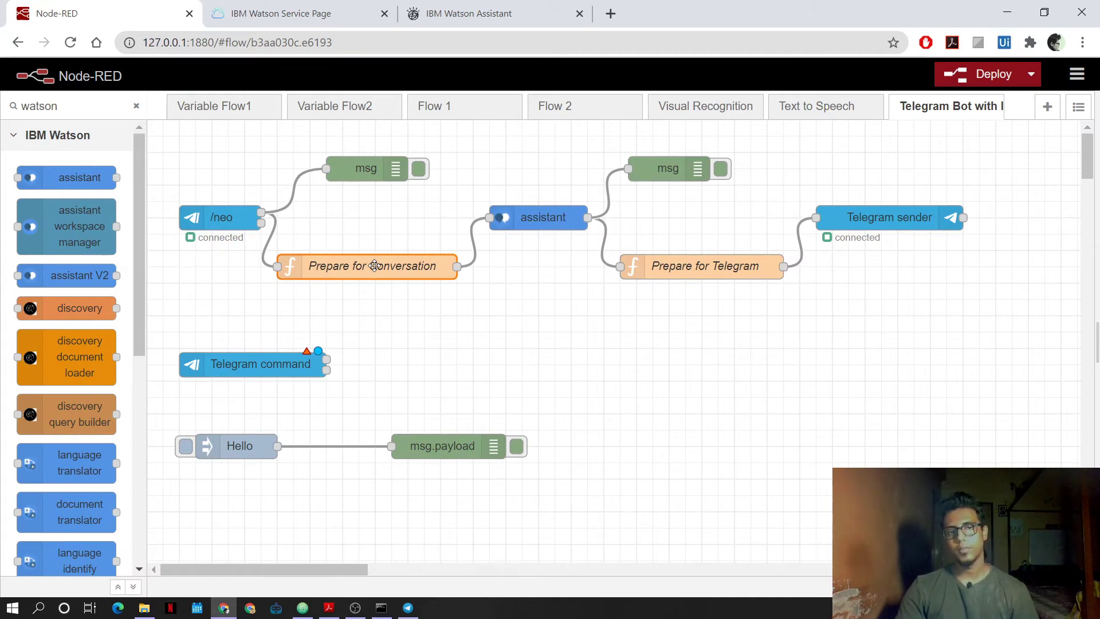
# - Search the node palette for "function"
pyautogui.click(136, 106)
pyautogui.write('func')
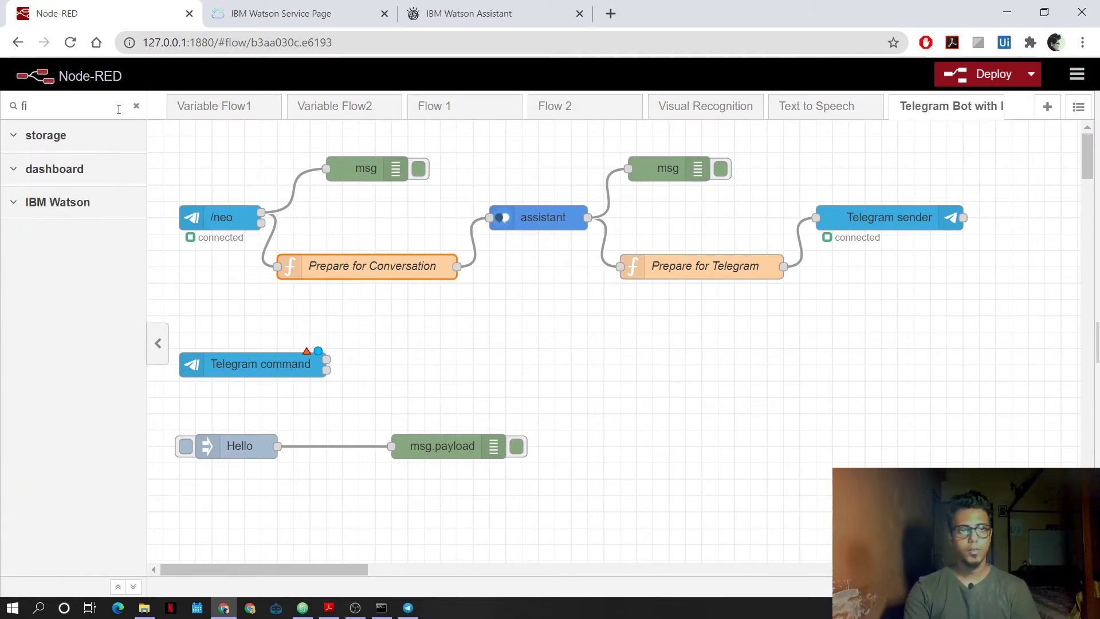
pyautogui.write('tion')
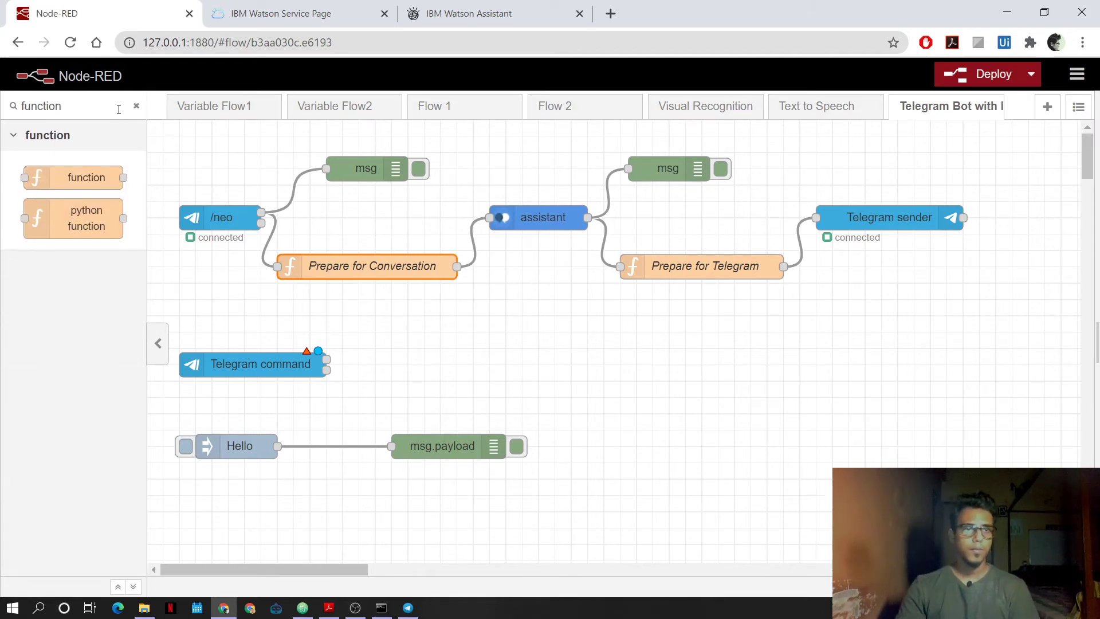
# - Examine the chatId and payload assignments in the Prepare for Conversation function, then cancel the edit
pyautogui.doubleClick(376, 270)
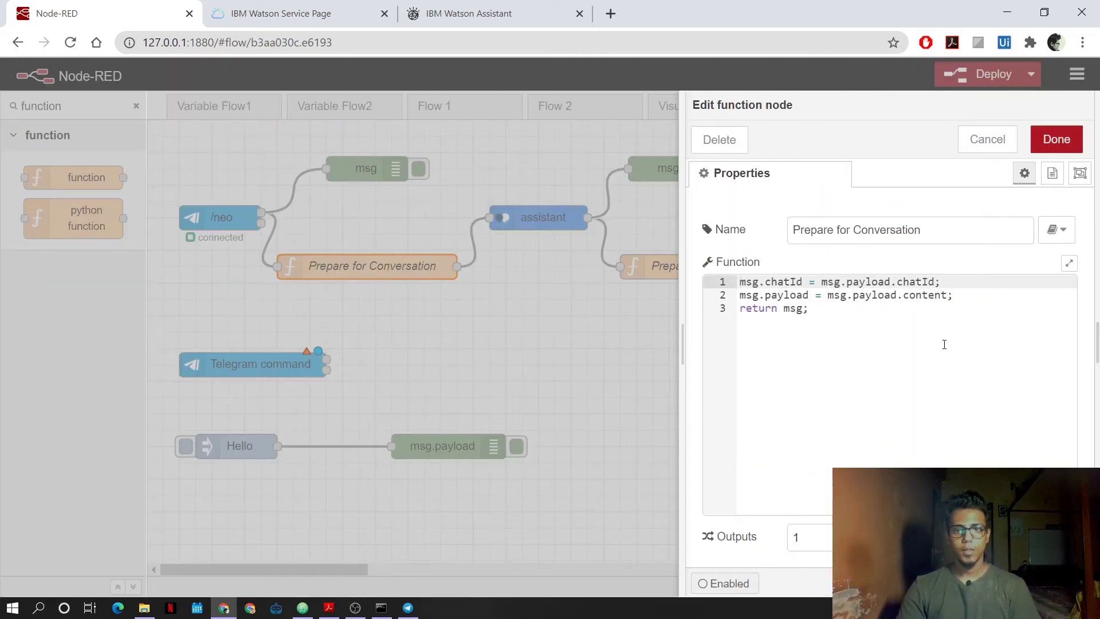
pyautogui.doubleClick(774, 281)
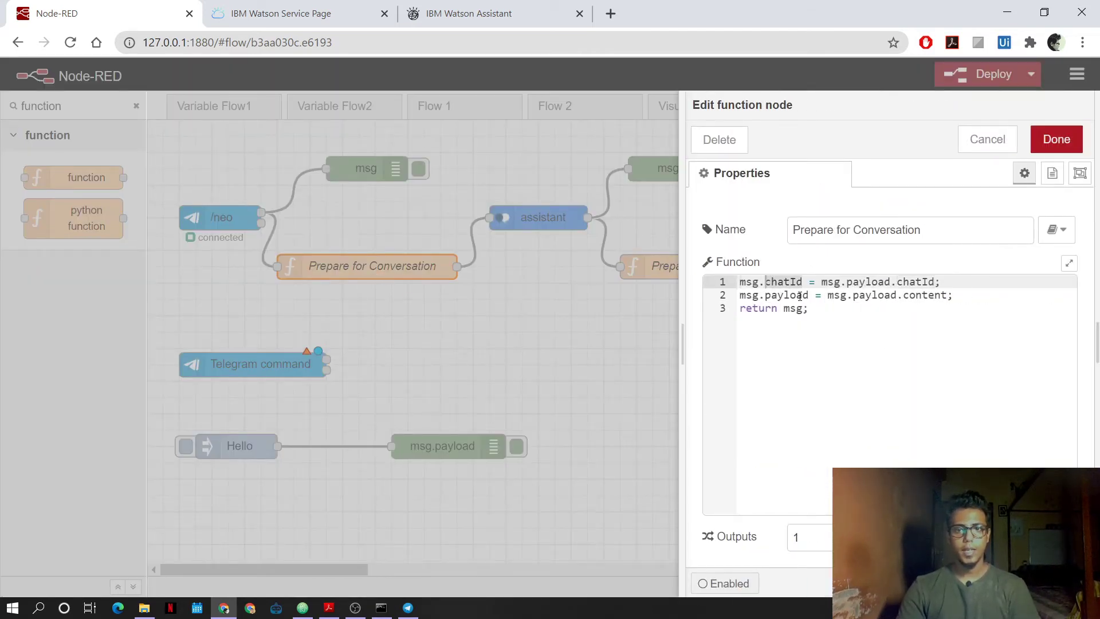
pyautogui.doubleClick(785, 295)
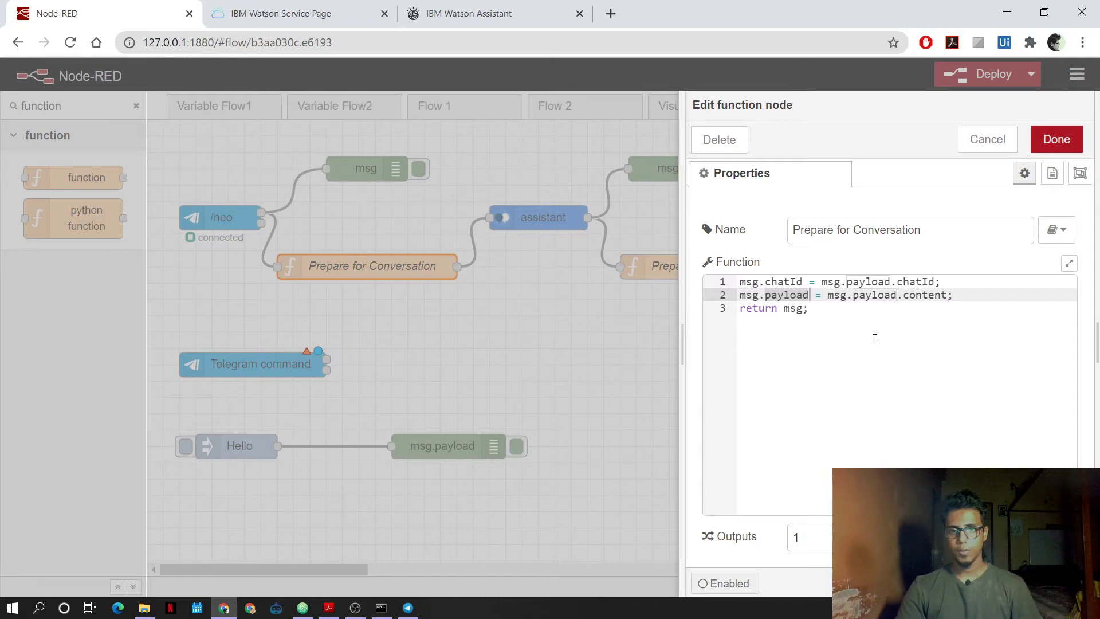
pyautogui.click(821, 282)
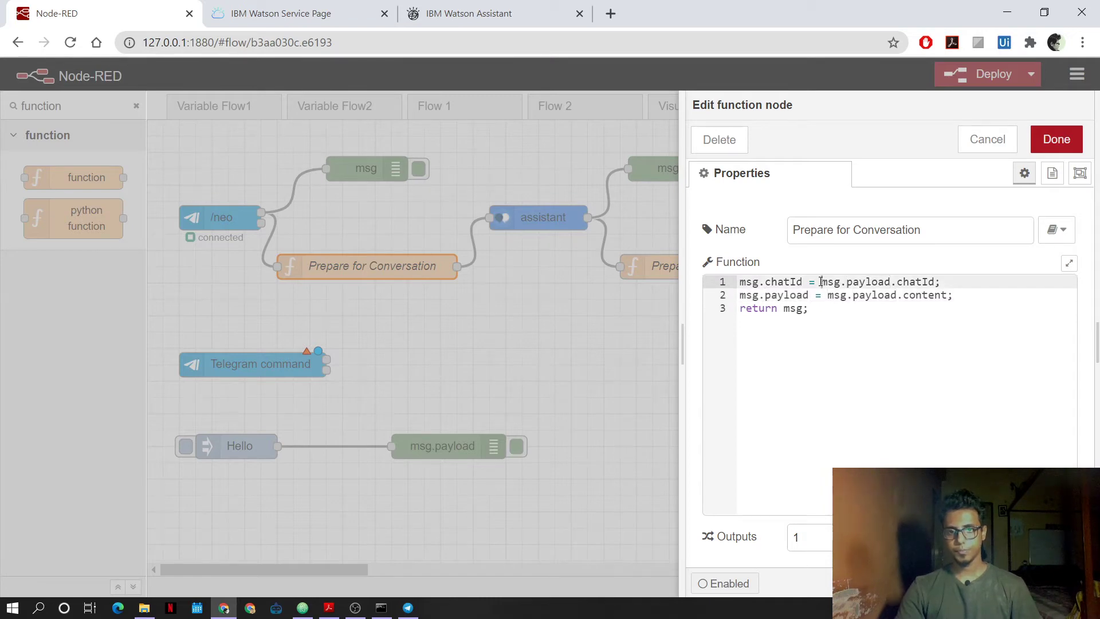
pyautogui.moveTo(821, 282); pyautogui.dragTo(945, 281)
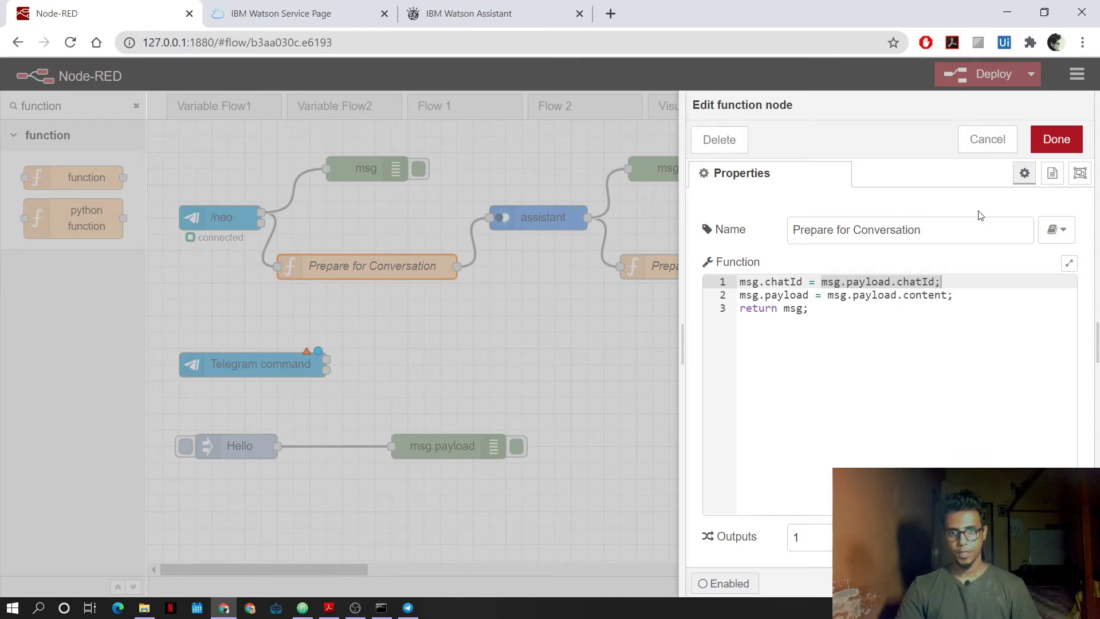
pyautogui.doubleClick(781, 296)
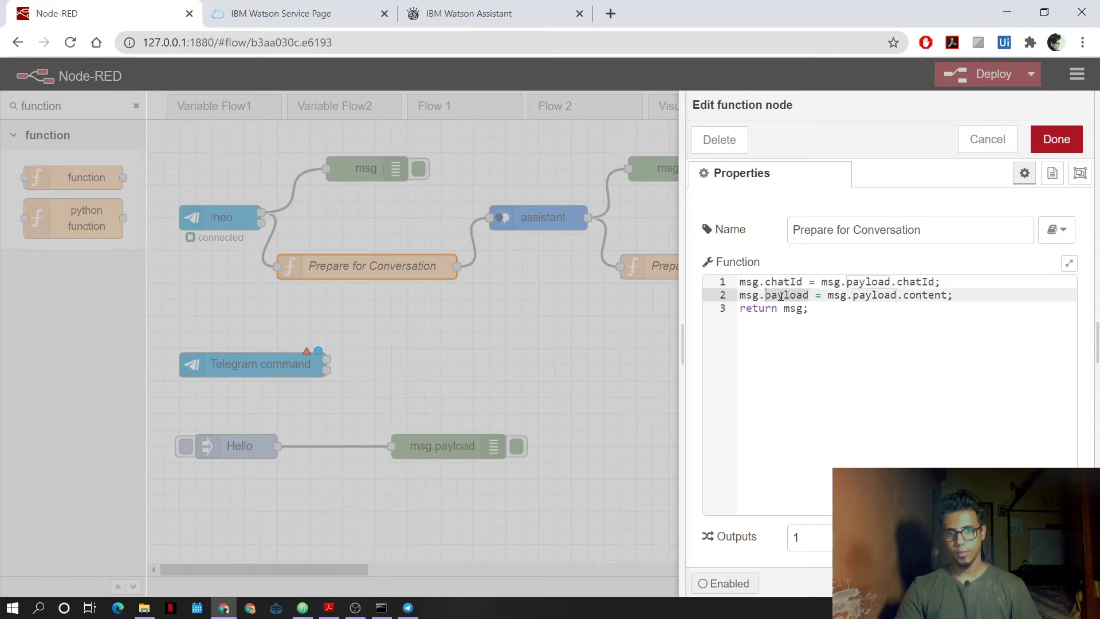
pyautogui.doubleClick(783, 282)
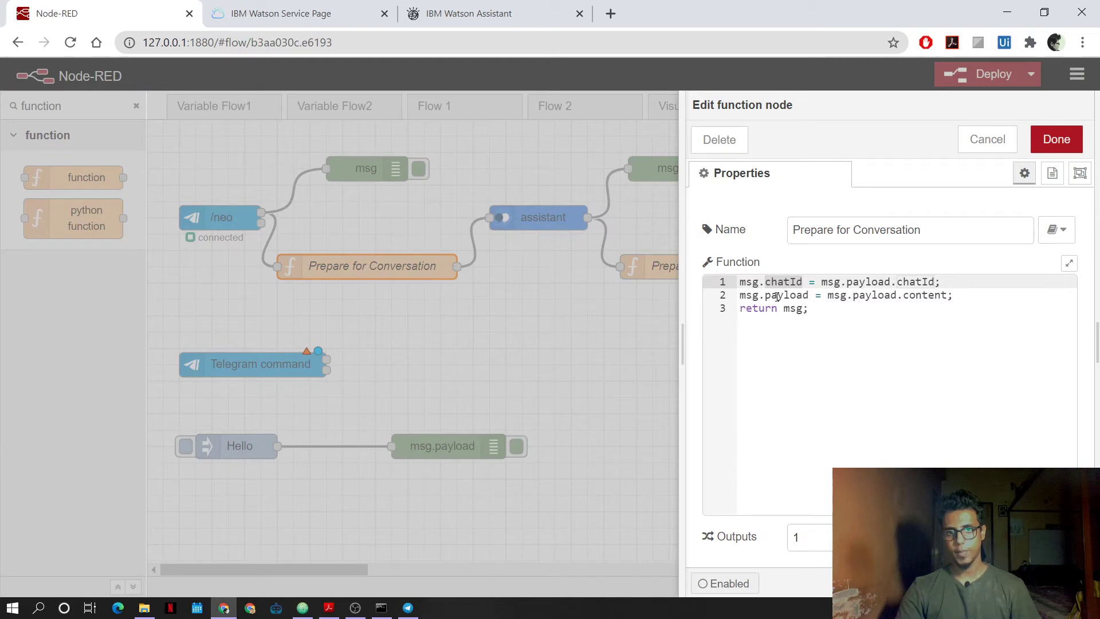
pyautogui.doubleClick(776, 296)
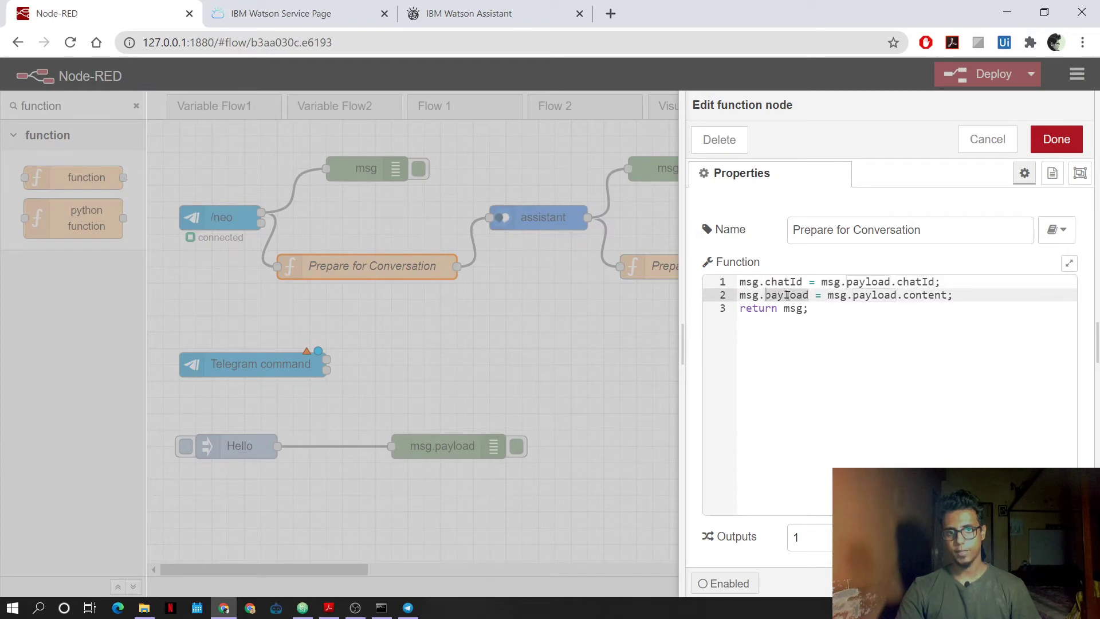
pyautogui.click(996, 143)
# - Review the assistant node's API Key field and confirm the node's properties
pyautogui.click(554, 221)
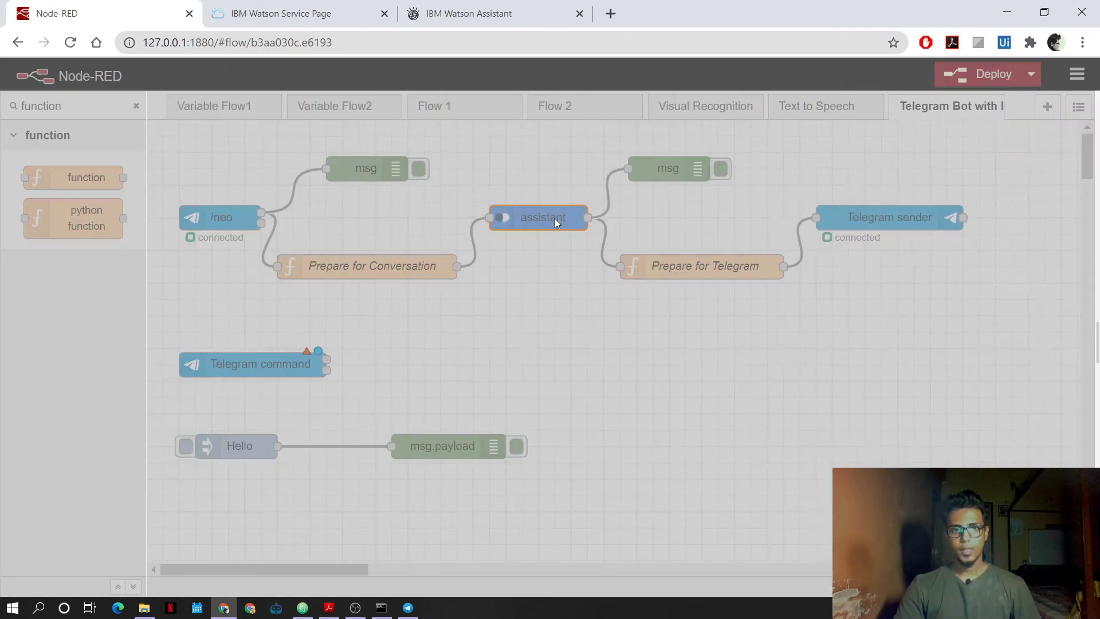
pyautogui.doubleClick(555, 218)
pyautogui.doubleClick(839, 343)
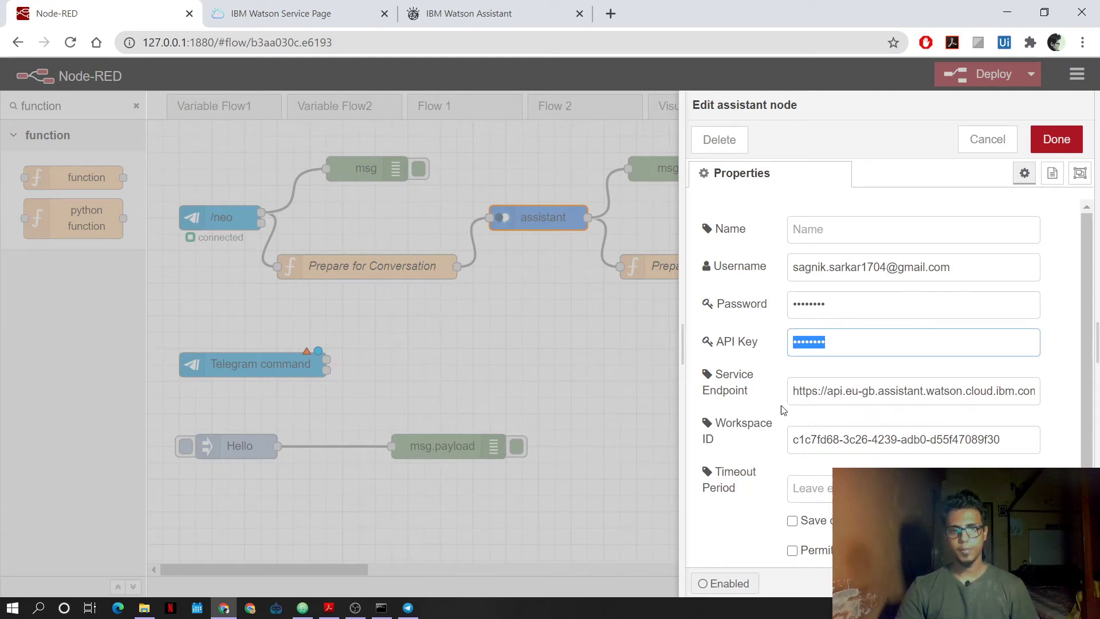
pyautogui.click(1061, 143)
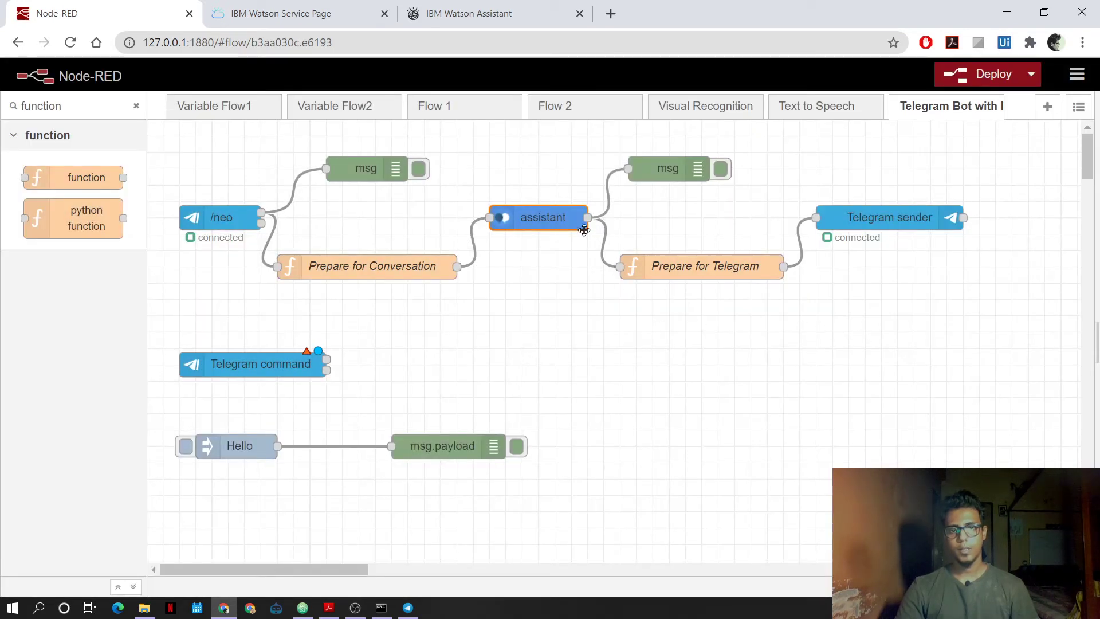
# - Examine the chatId, type and content entries in the Prepare for Telegram function code, then cancel the edit
pyautogui.doubleClick(690, 274)
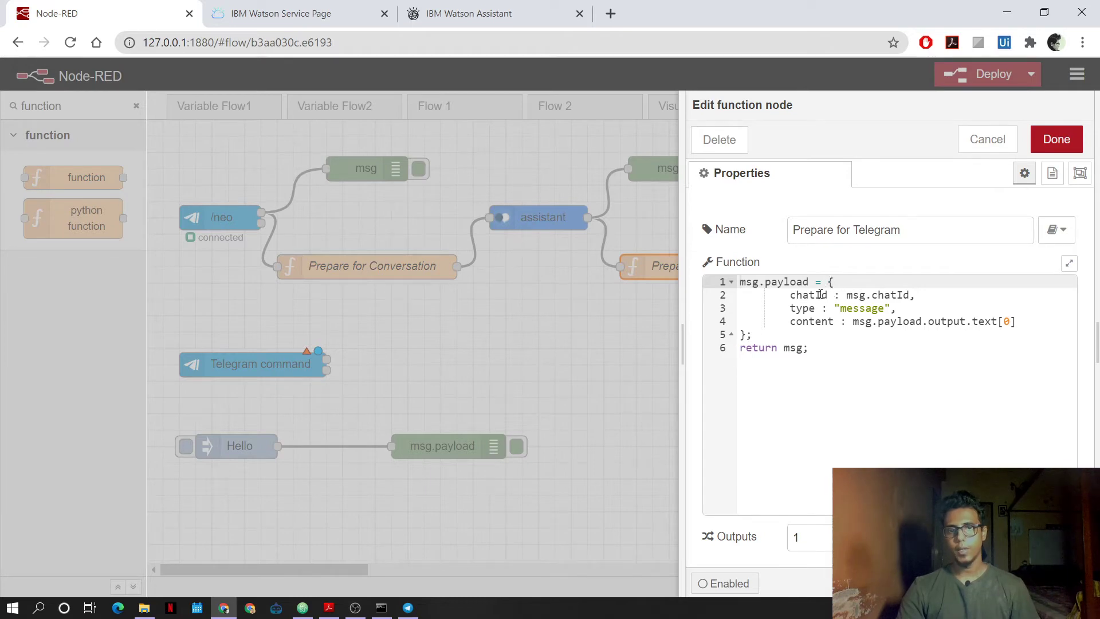
pyautogui.moveTo(789, 298); pyautogui.dragTo(922, 299)
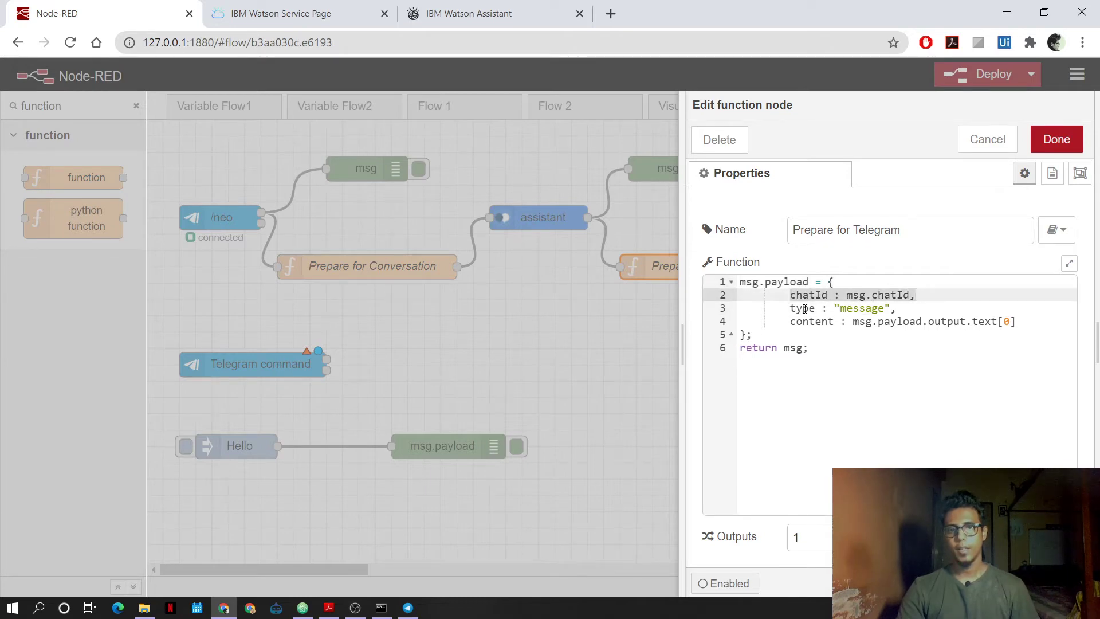
pyautogui.moveTo(788, 309); pyautogui.dragTo(897, 306)
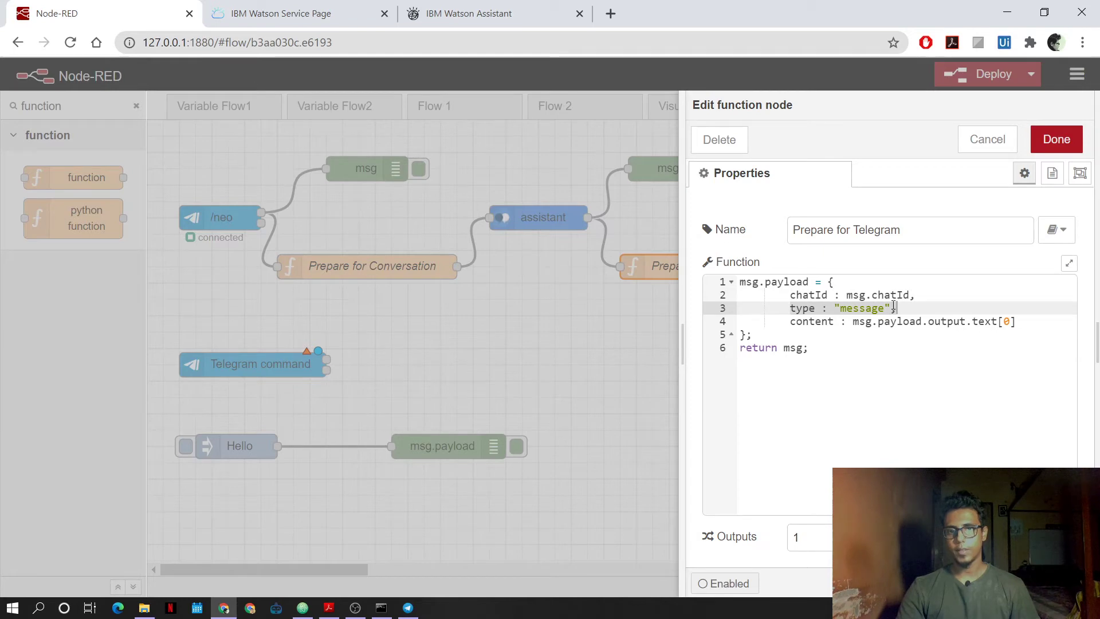
pyautogui.click(801, 322)
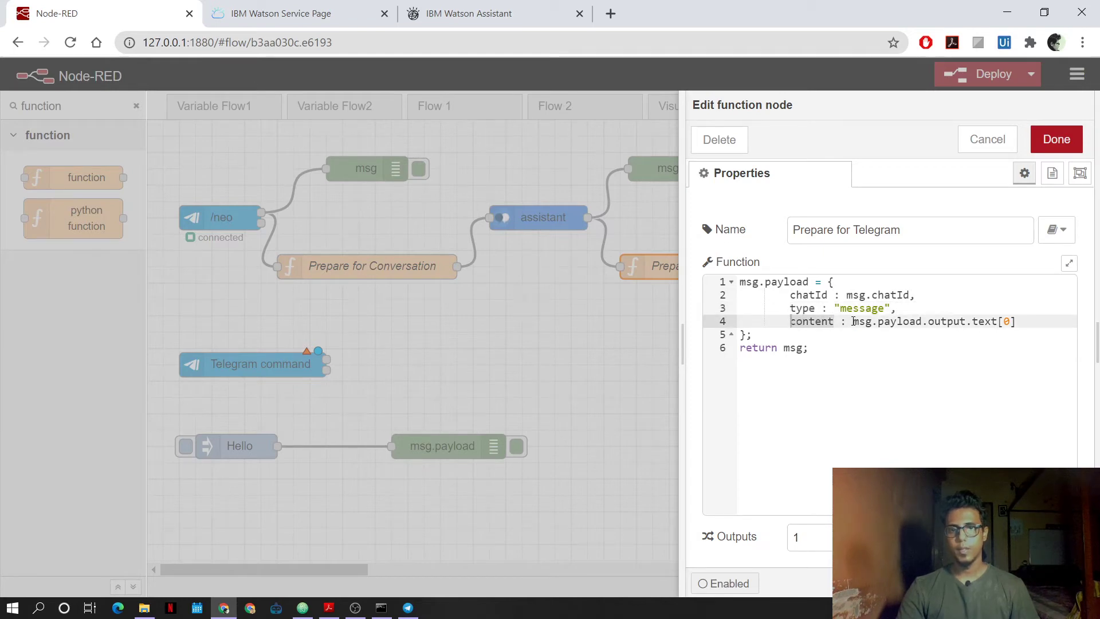
pyautogui.moveTo(852, 321); pyautogui.dragTo(1014, 322)
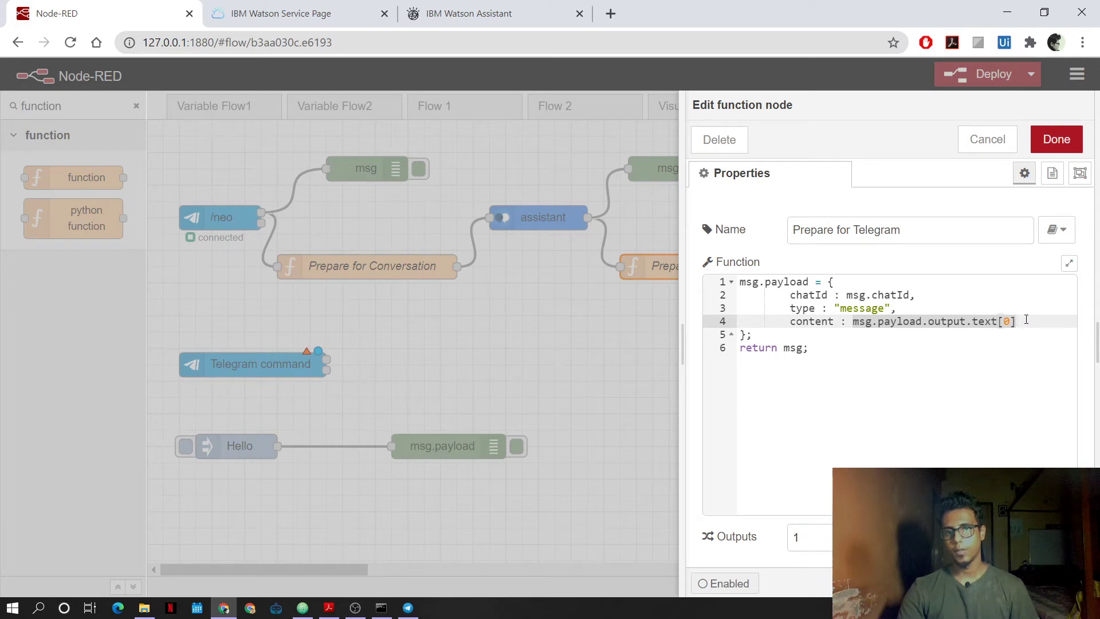
pyautogui.click(1022, 321)
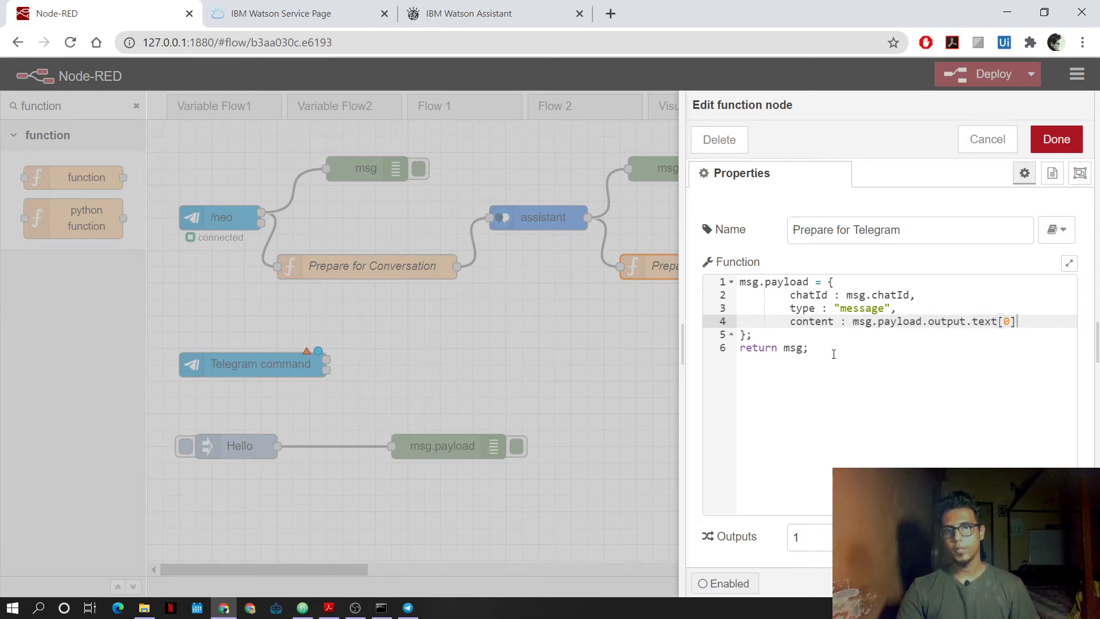
pyautogui.moveTo(831, 352); pyautogui.dragTo(713, 285)
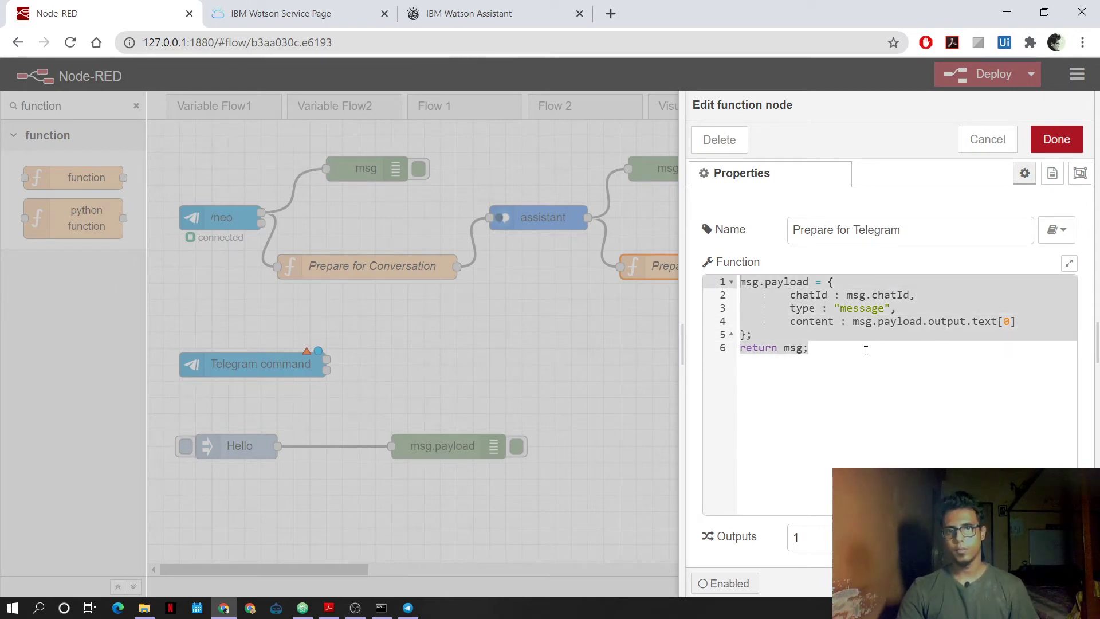
pyautogui.click(972, 139)
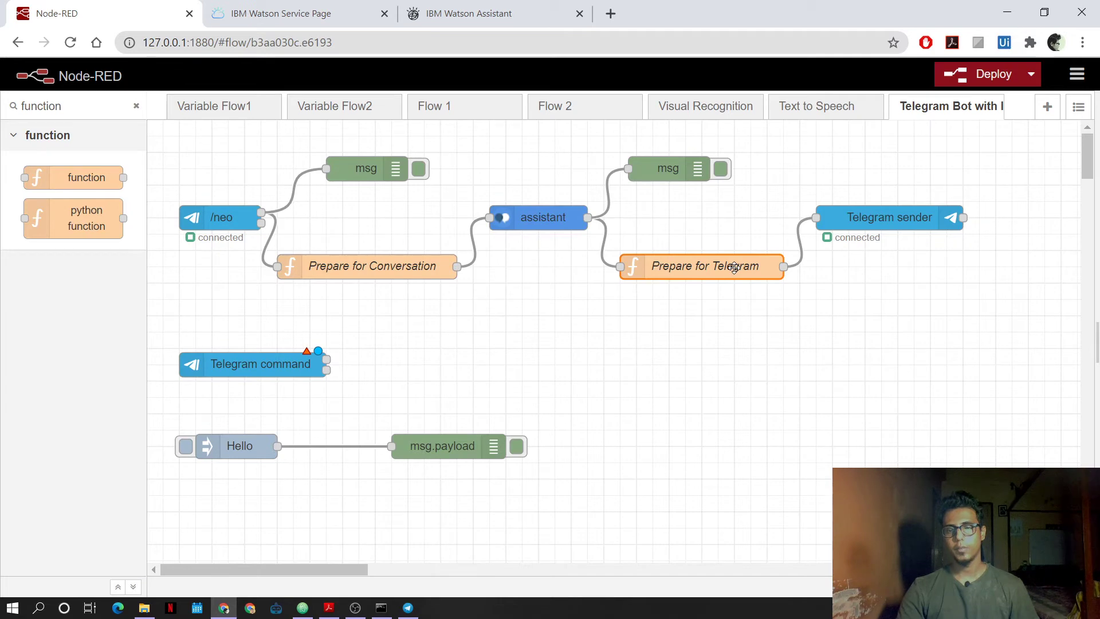
# - Check the Telegram sender node's Bot selection, keeping Neo, and confirm the node's properties
pyautogui.doubleClick(888, 216)
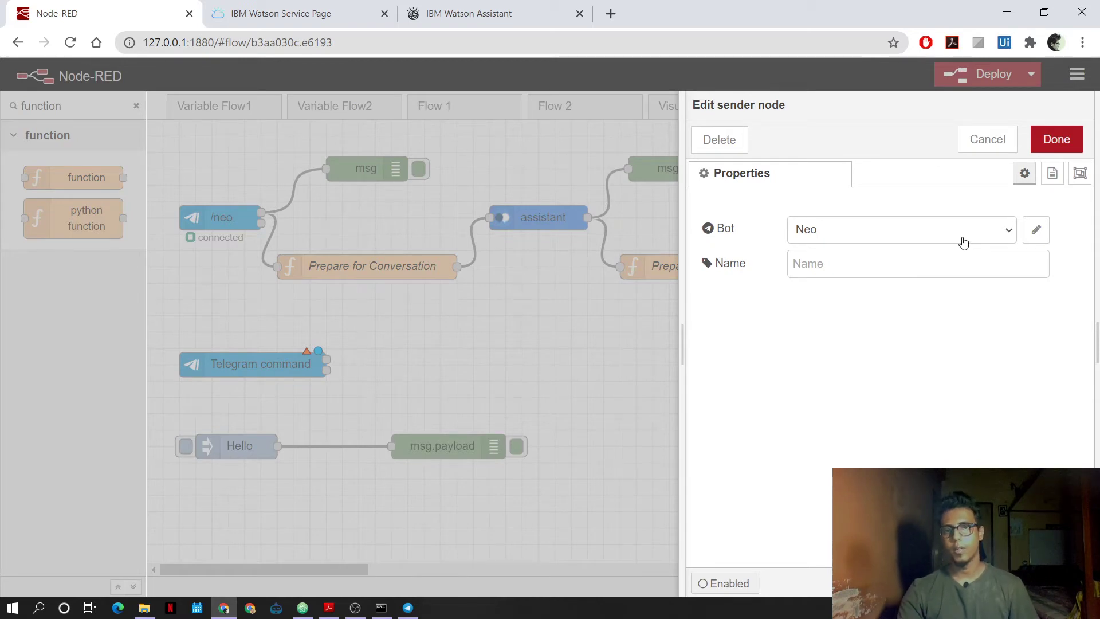
pyautogui.click(1005, 236)
pyautogui.click(1054, 141)
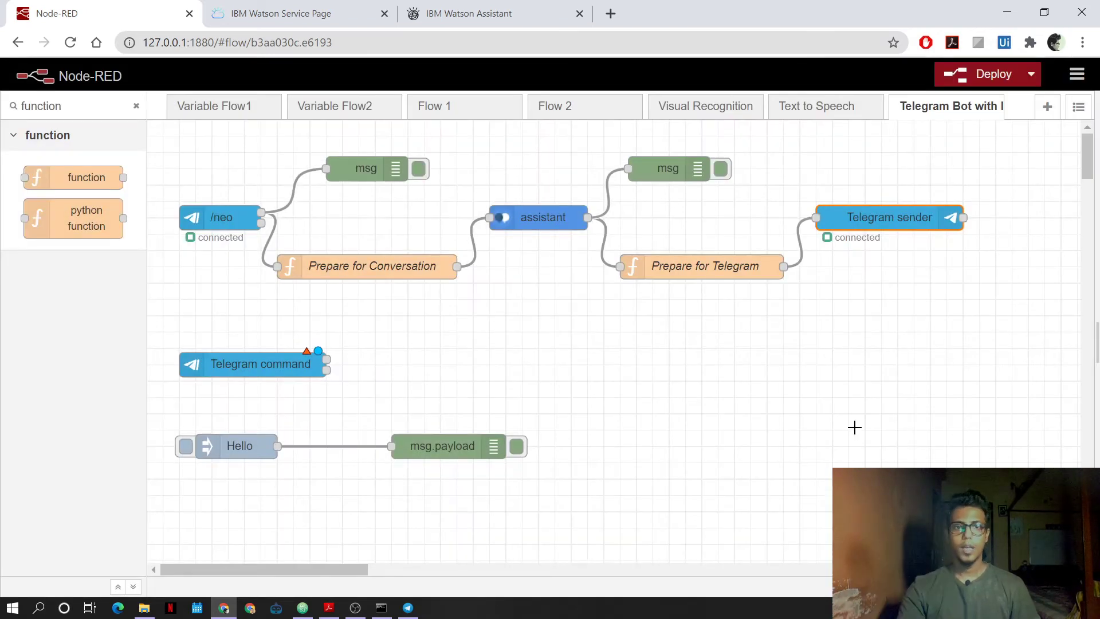
# - Point out both msg debug nodes, then select the complete chatbot flow from the /neo command to the Telegram sender
pyautogui.click(675, 174)
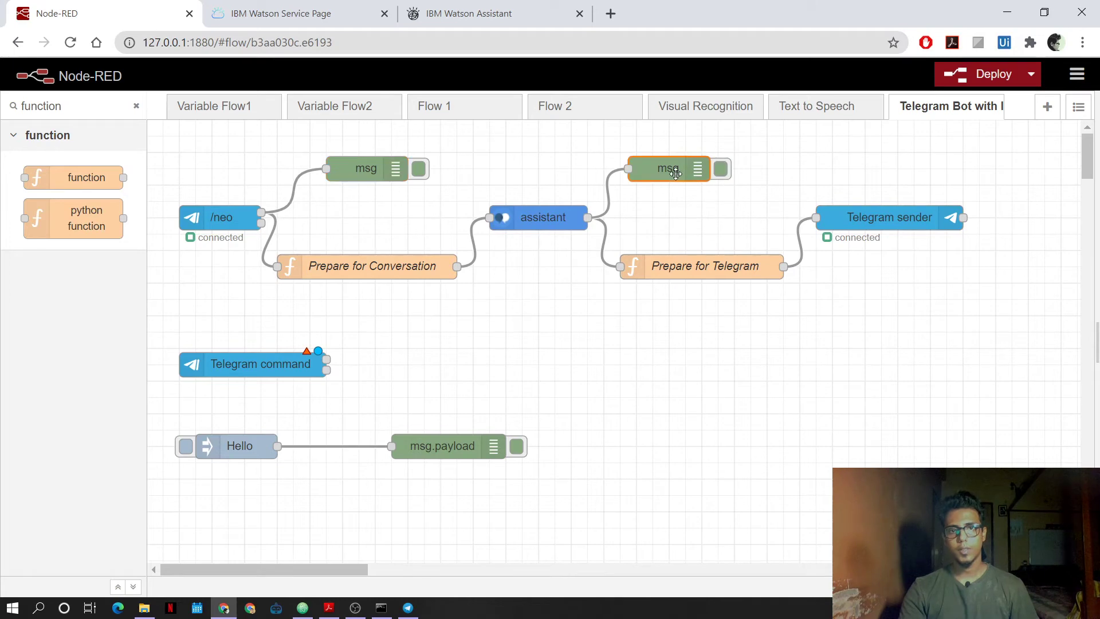
pyautogui.click(367, 169)
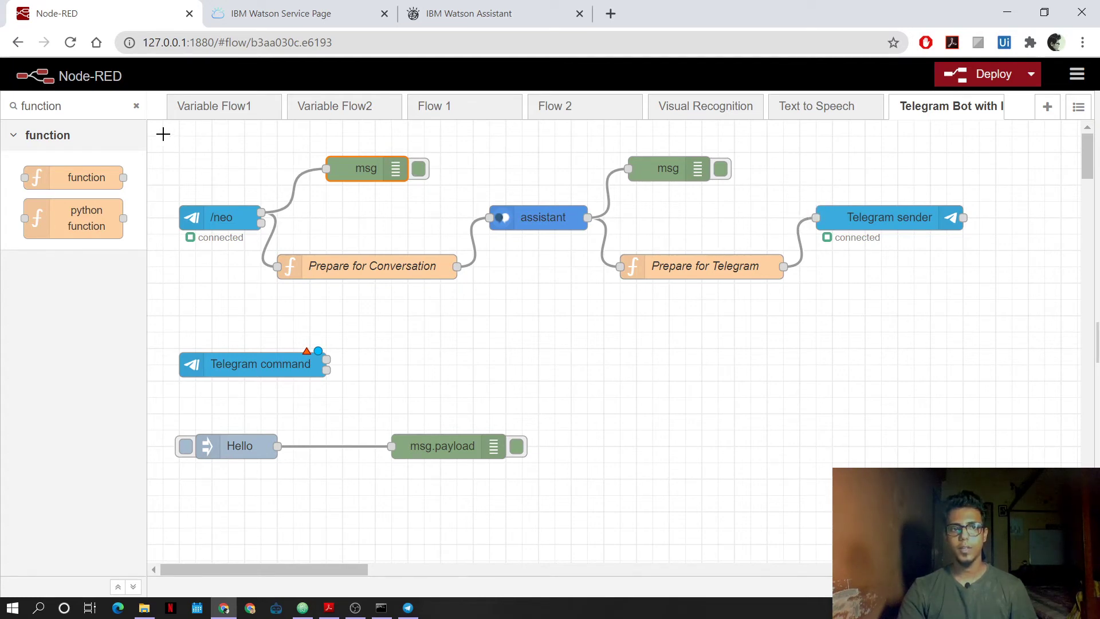
pyautogui.moveTo(163, 134); pyautogui.dragTo(985, 323)
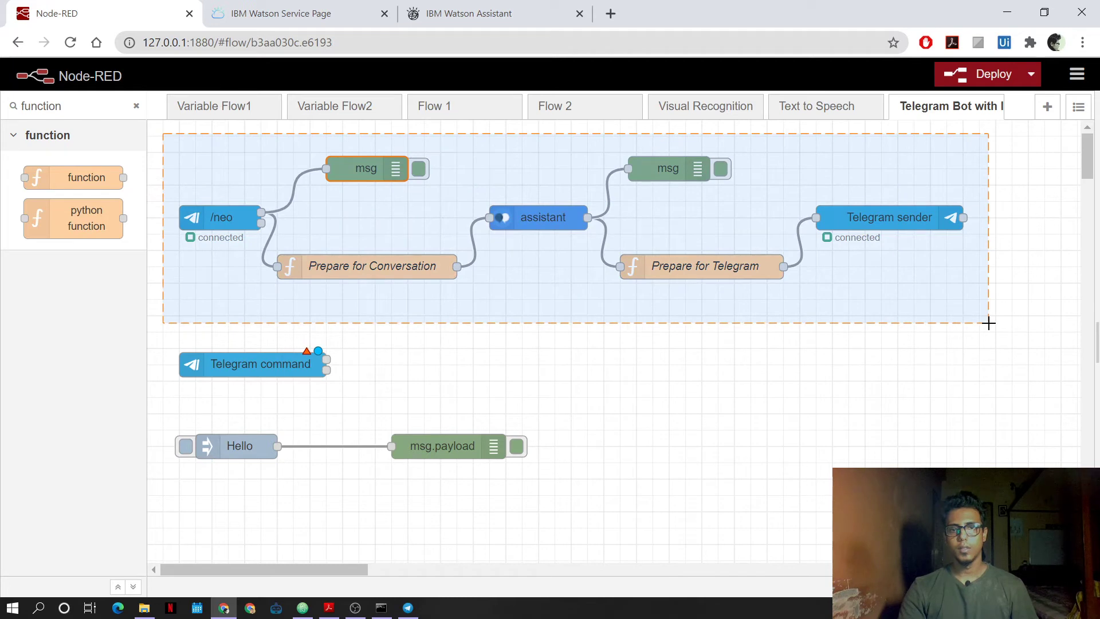
pyautogui.moveTo(988, 323); pyautogui.dragTo(987, 322)
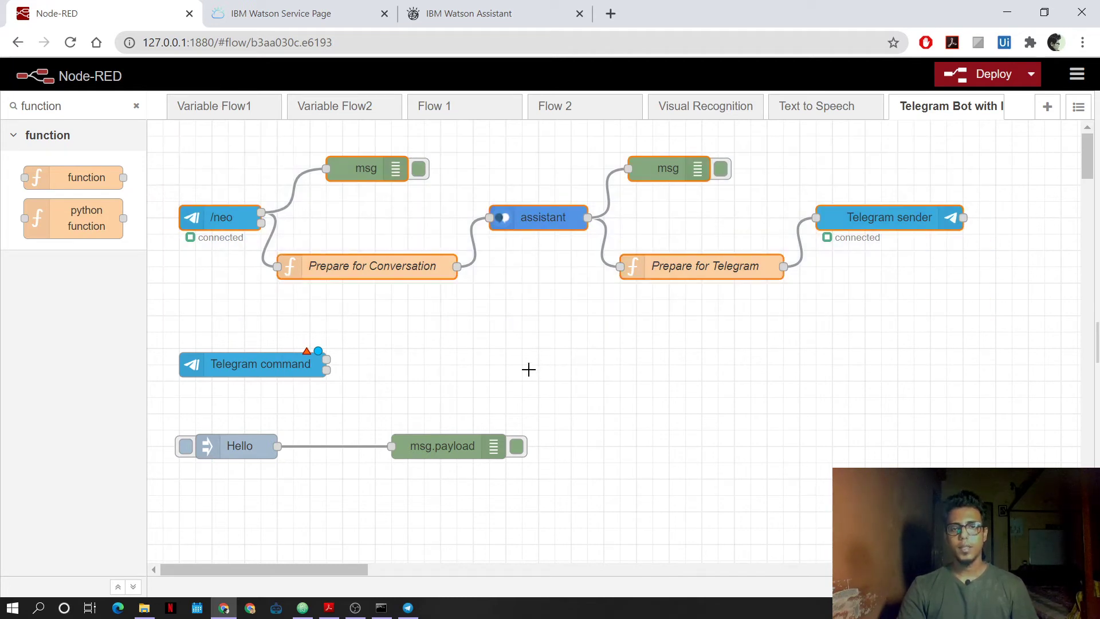
# - Switch to Watson Assistant, dismiss the open skill options and open the Corona skill from the Skills list
pyautogui.click(490, 22)
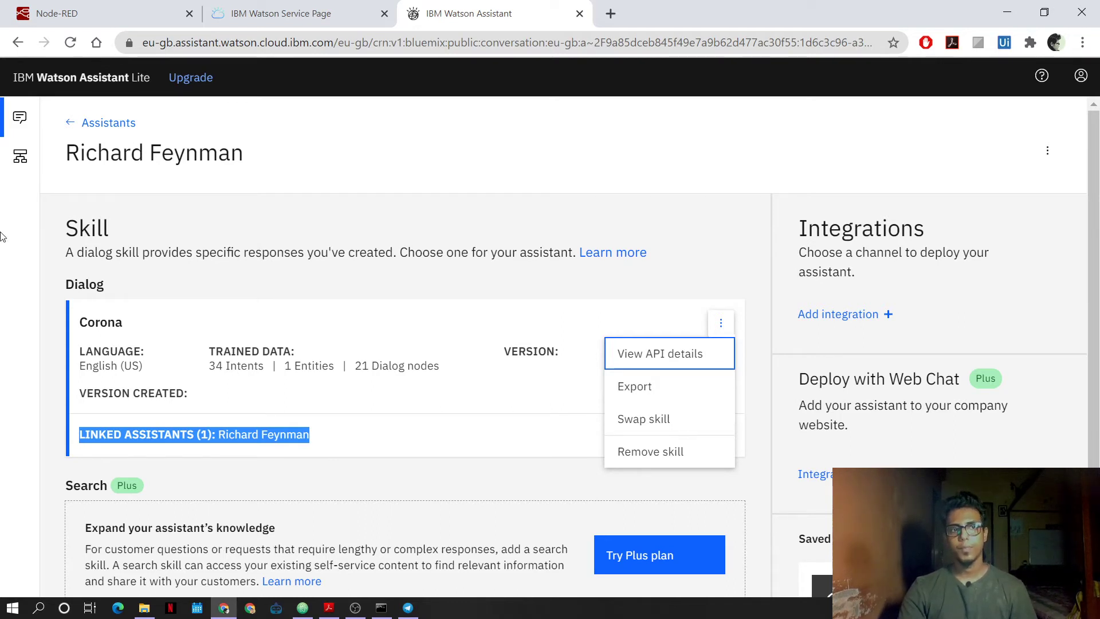
pyautogui.moveTo(21, 165)
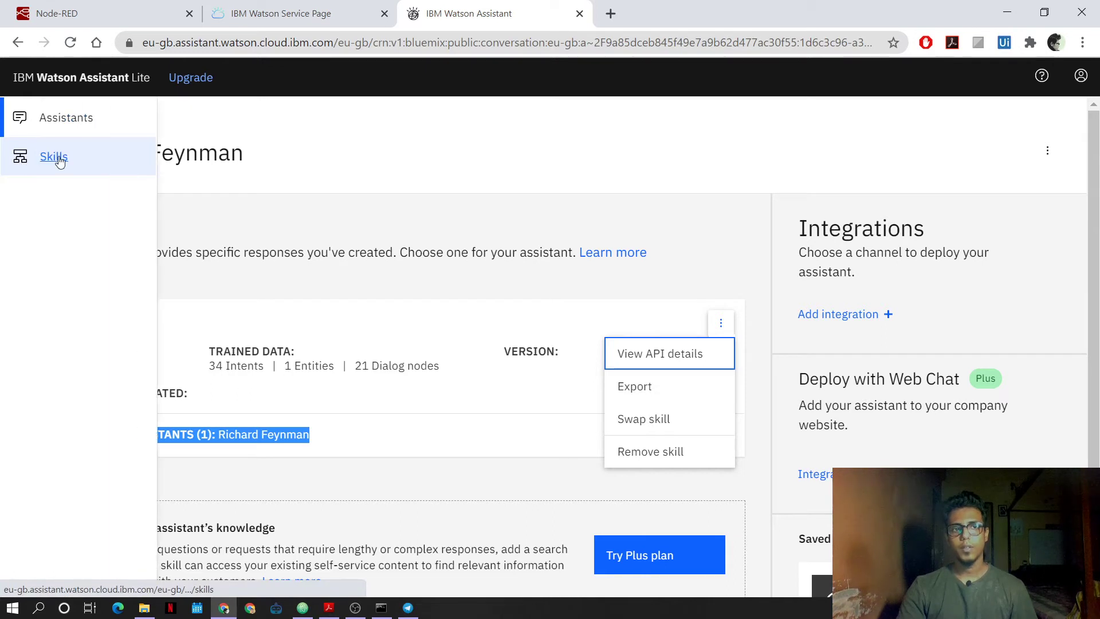
pyautogui.press('Escape')
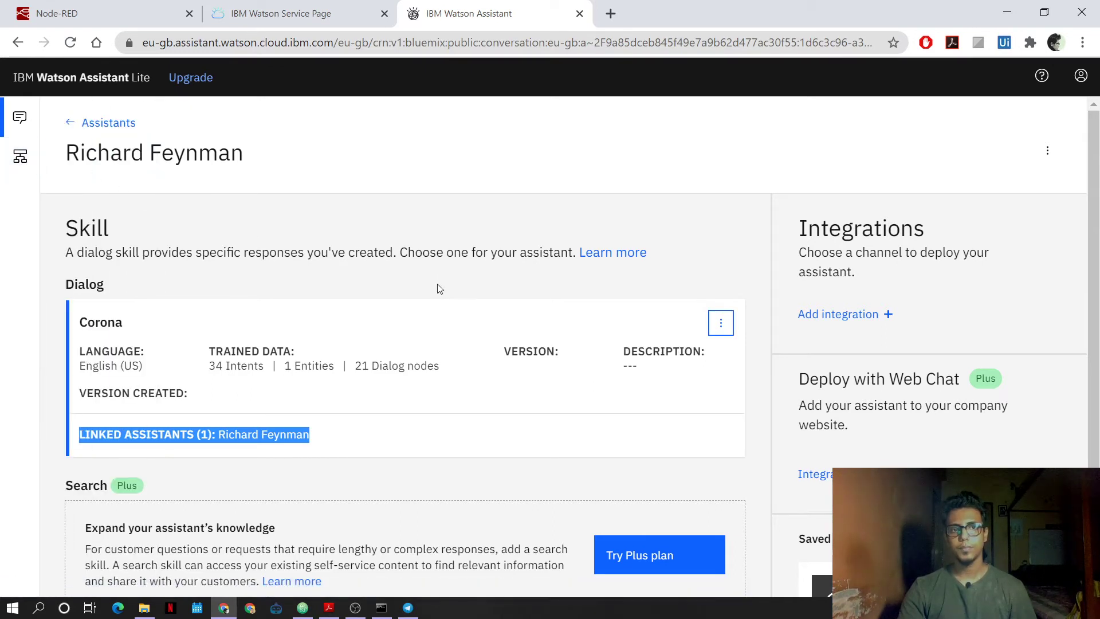
pyautogui.click(22, 160)
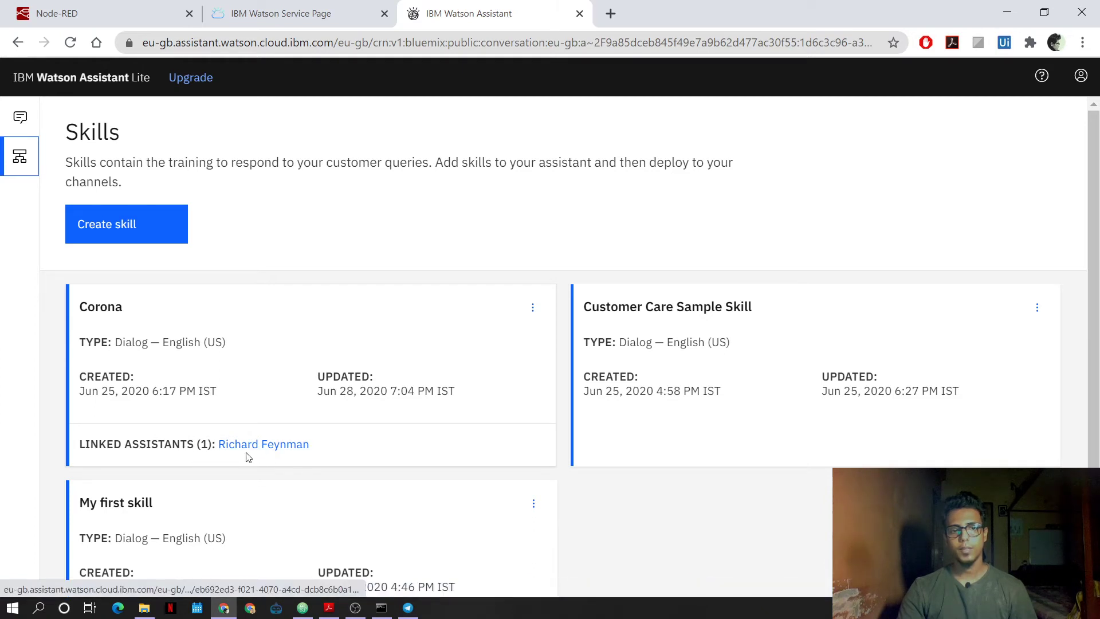
pyautogui.click(312, 359)
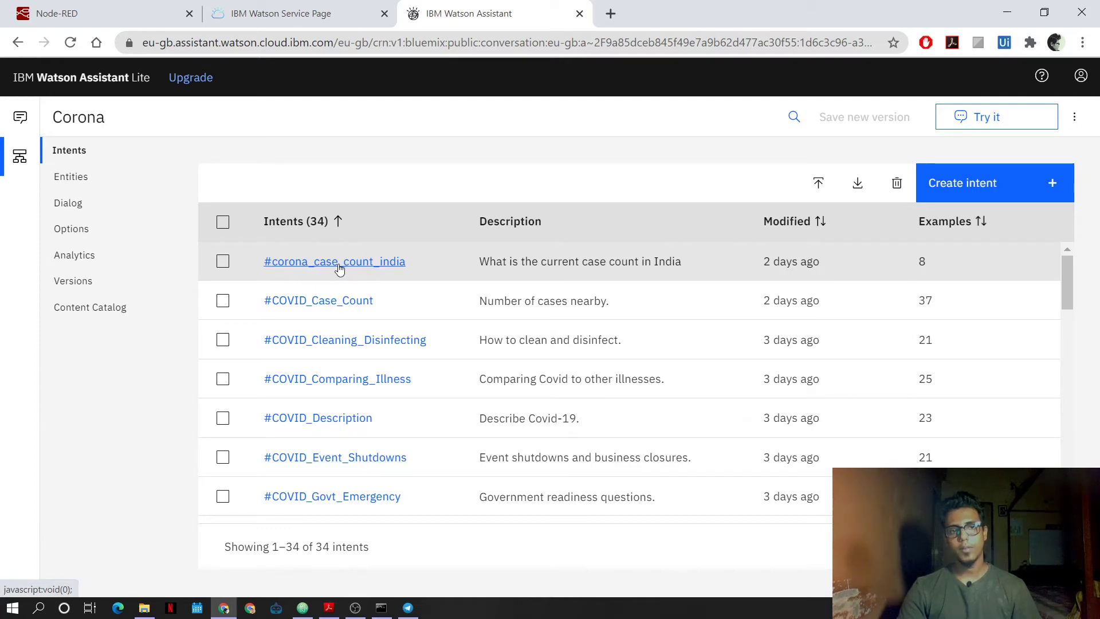
# - Open the #corona_case_count_india intent and review its user examples
pyautogui.click(378, 263)
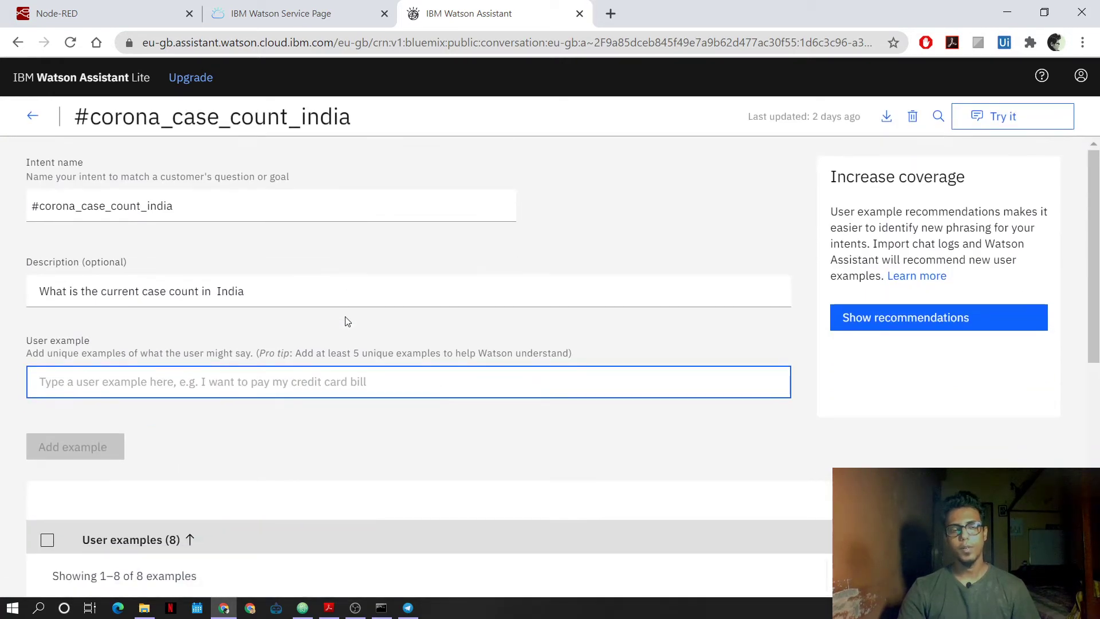
pyautogui.scroll(-6, 270, 460)
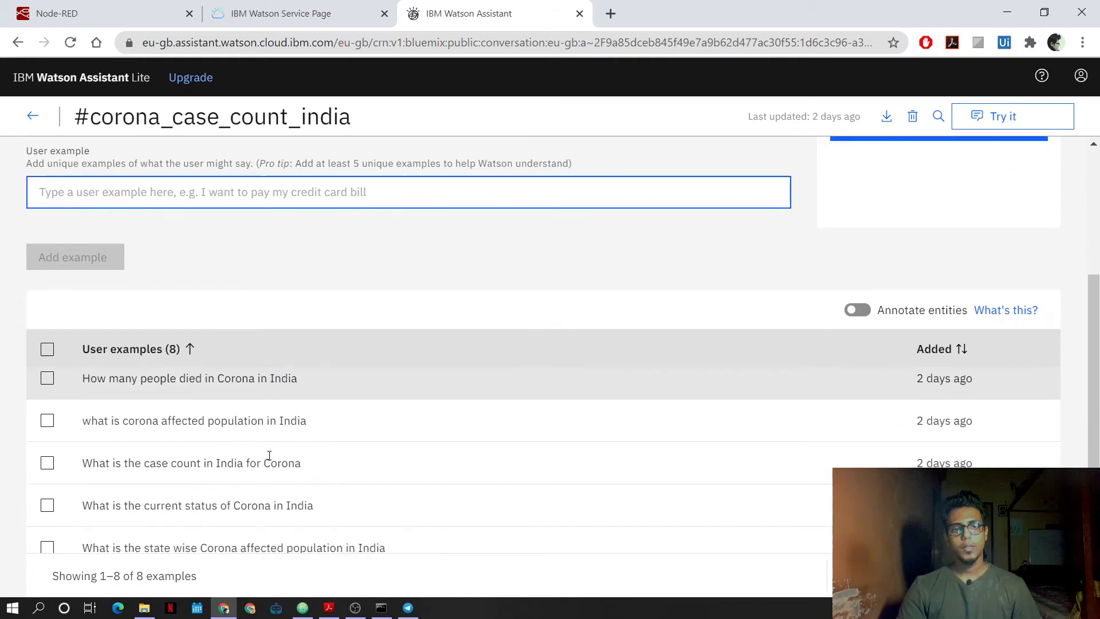
pyautogui.scroll(2, 197, 467)
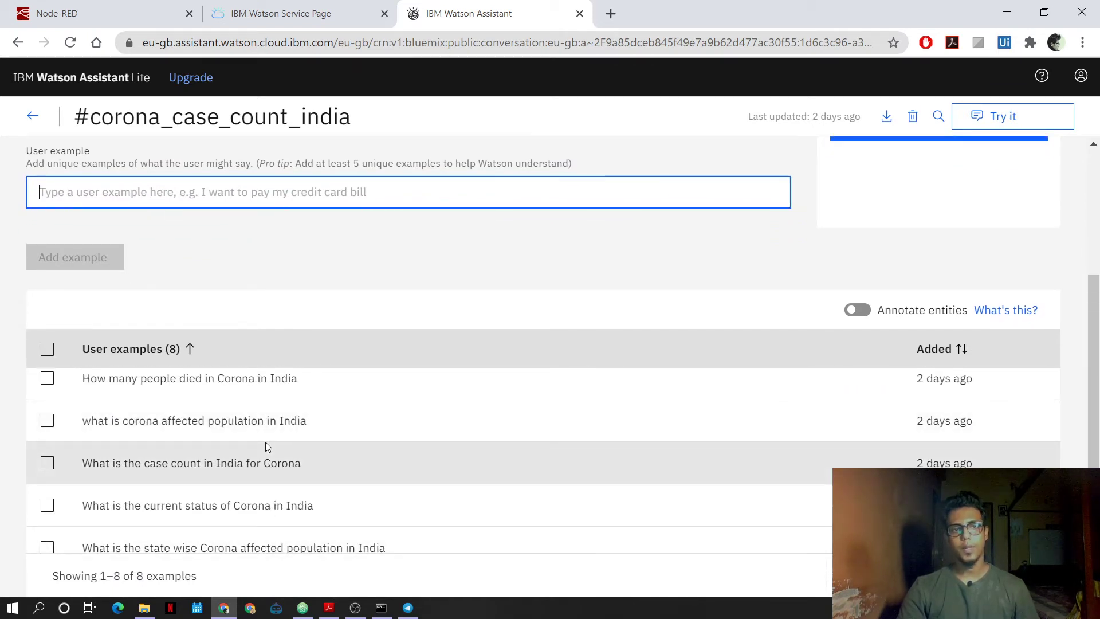
# - Point out the #corona_case_count_india intent name and review the full list of user examples that trigger it
pyautogui.scroll(3, 266, 441)
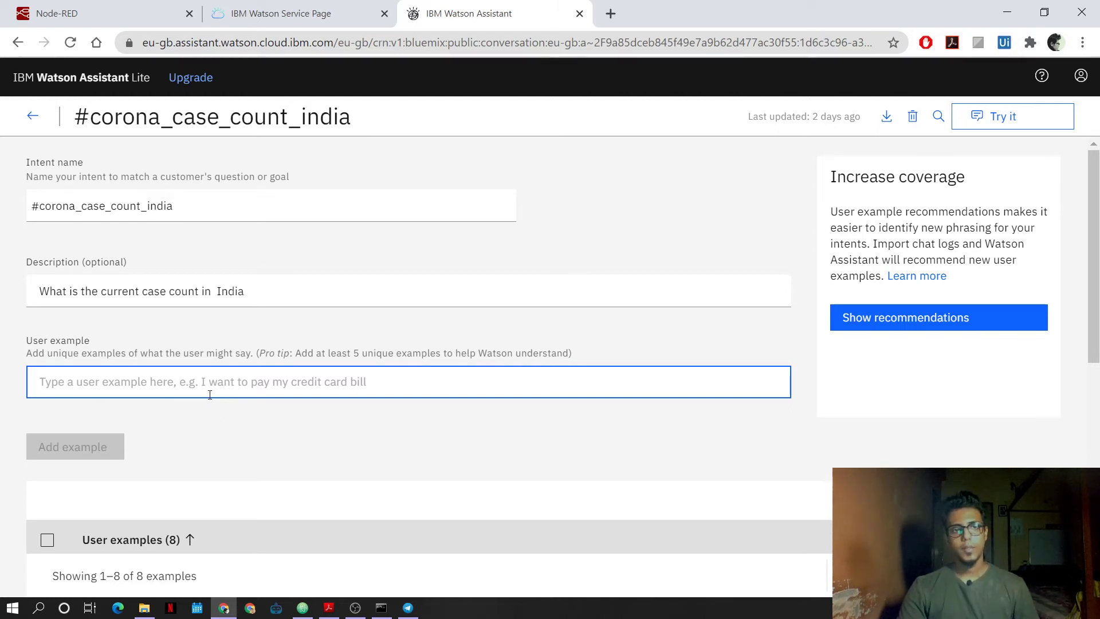
pyautogui.moveTo(245, 209); pyautogui.dragTo(24, 212)
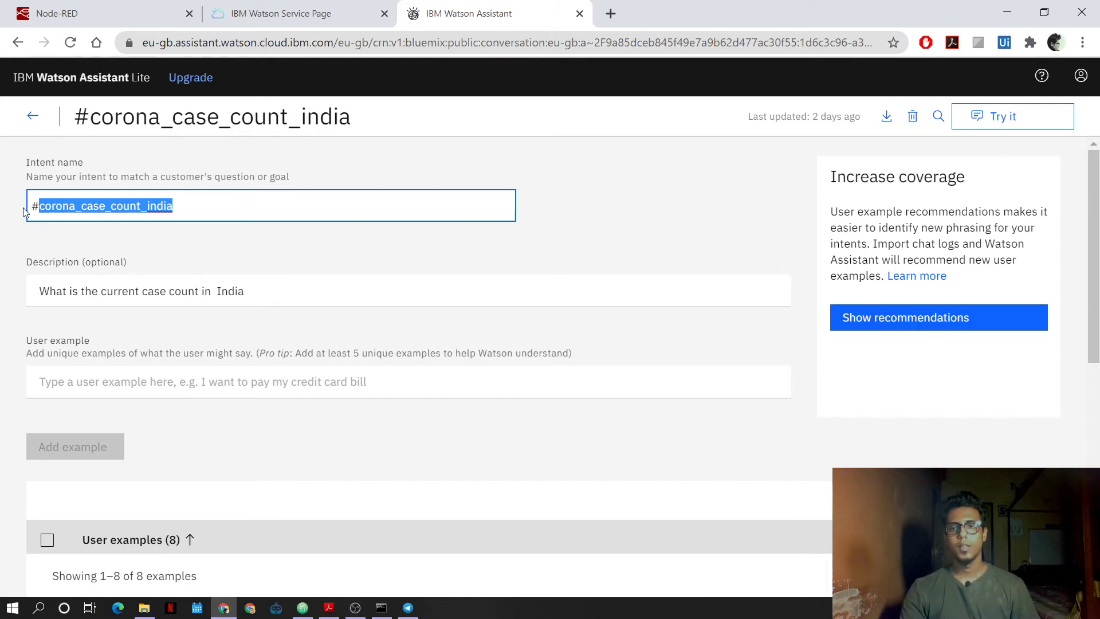
pyautogui.click(238, 265)
pyautogui.scroll(-3, 236, 265)
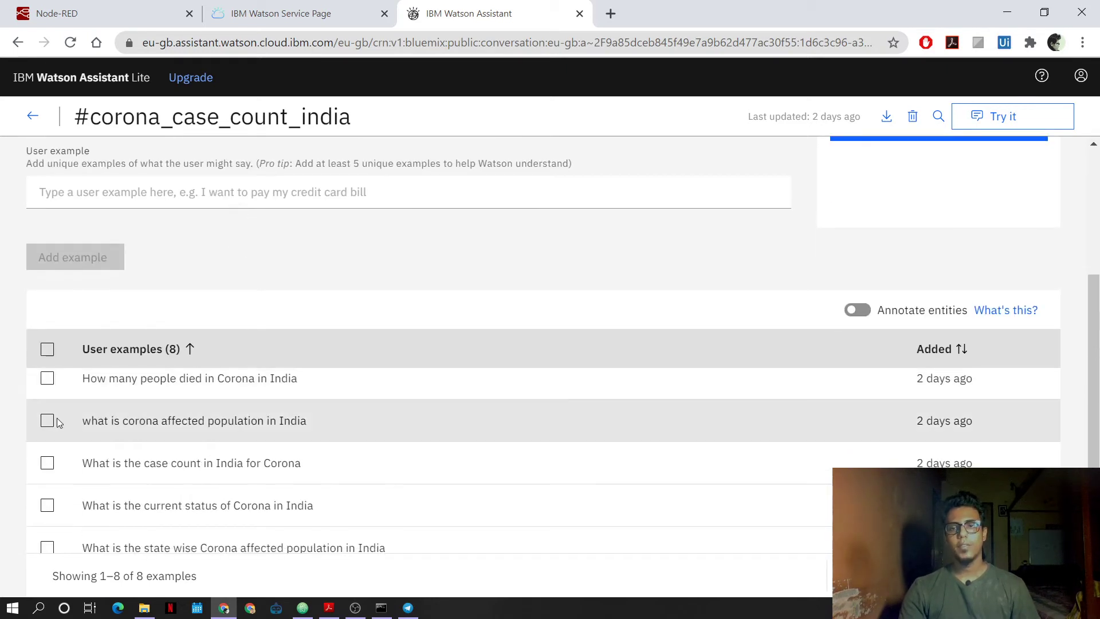
pyautogui.scroll(-3, 103, 437)
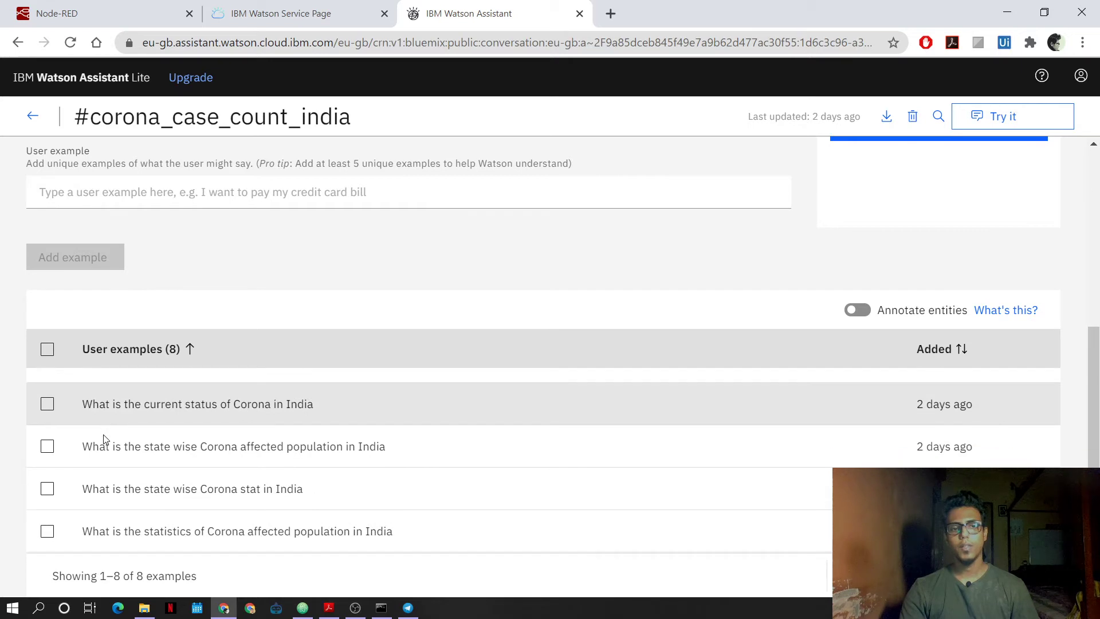
pyautogui.scroll(4, 194, 487)
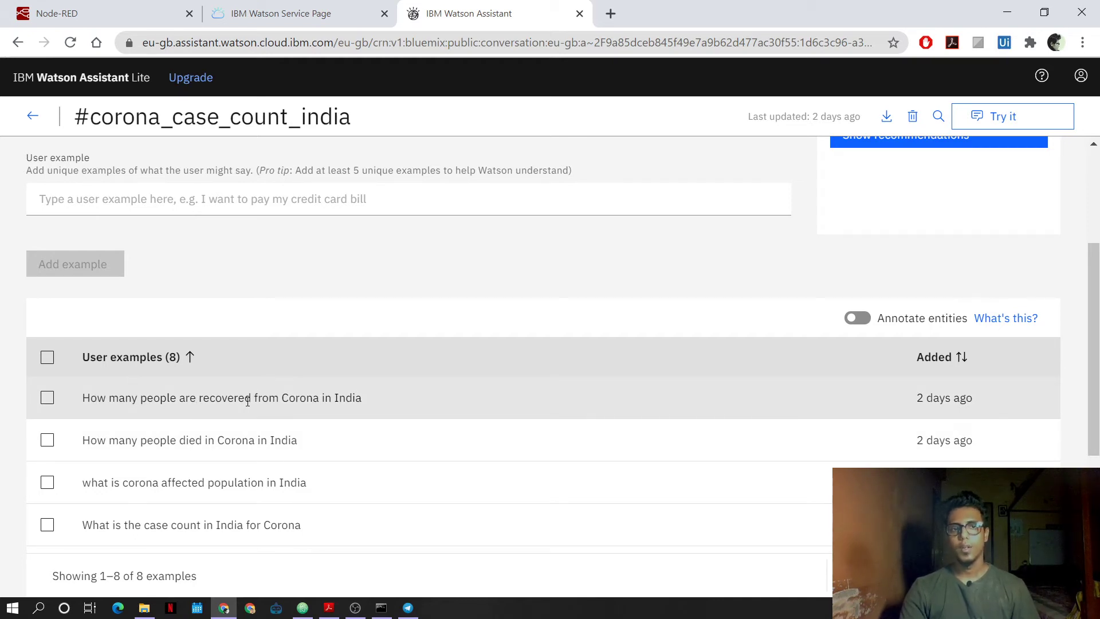
pyautogui.scroll(2, 248, 401)
pyautogui.scroll(2, 247, 400)
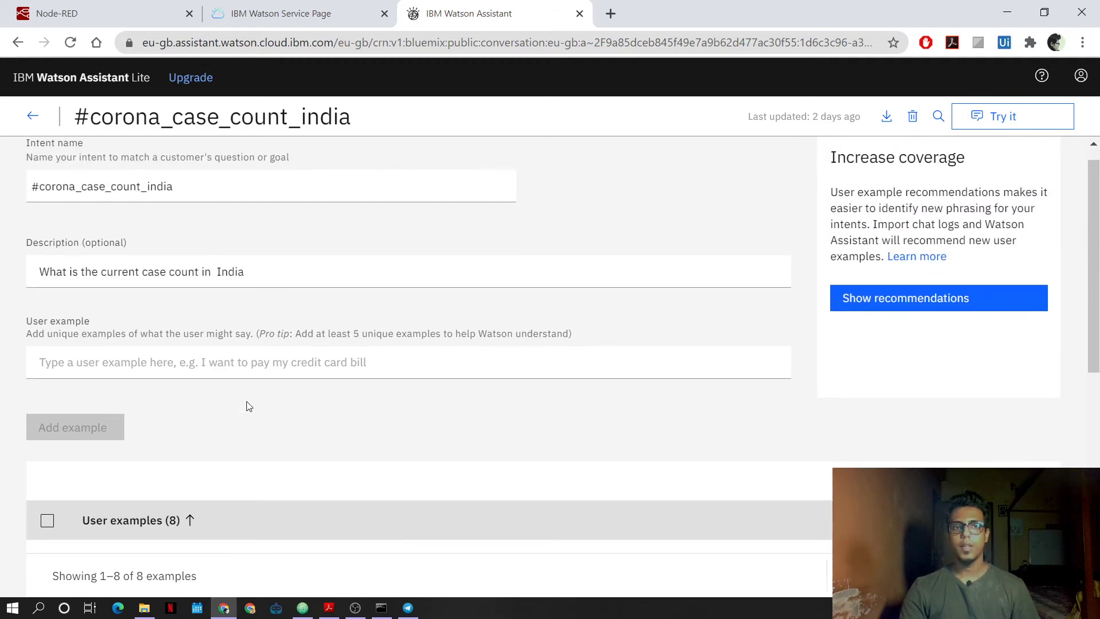
pyautogui.doubleClick(92, 191)
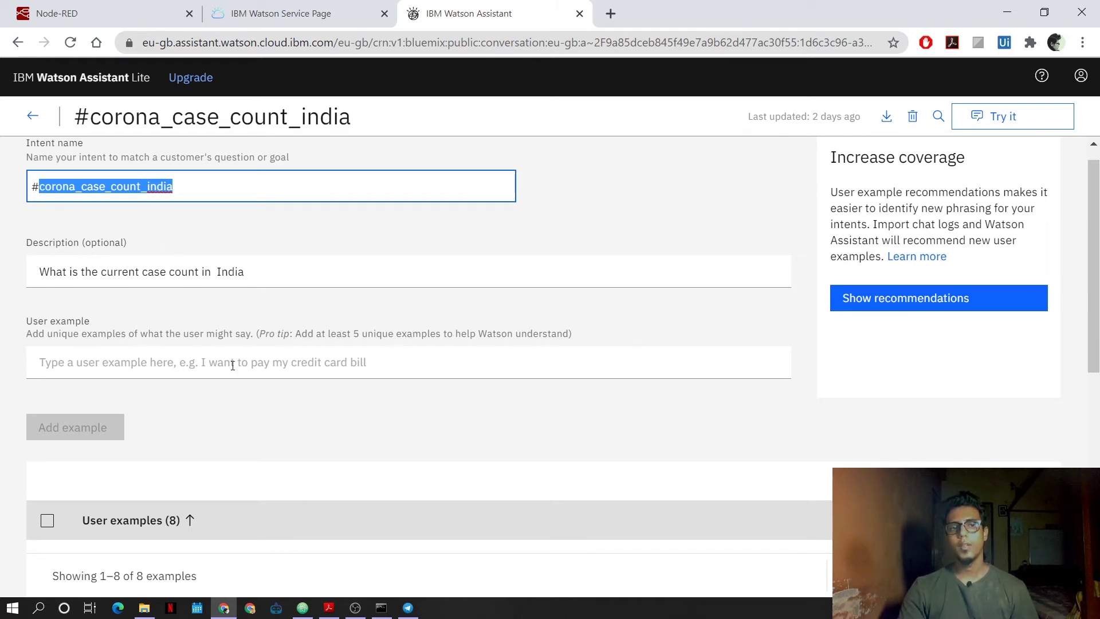
pyautogui.scroll(-4, 233, 364)
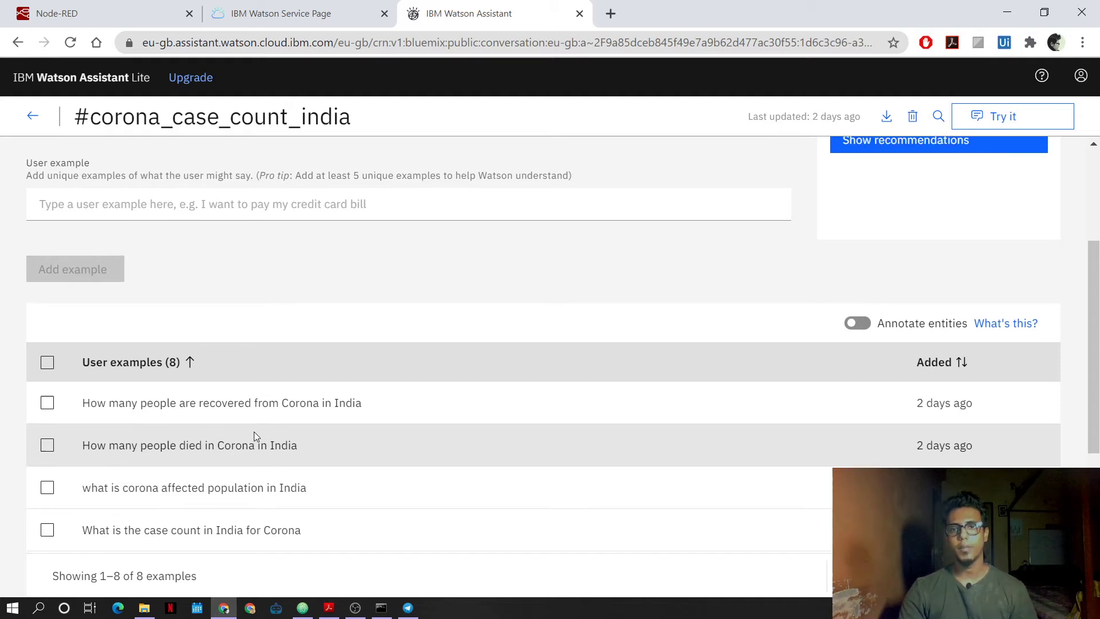
pyautogui.scroll(3, 256, 437)
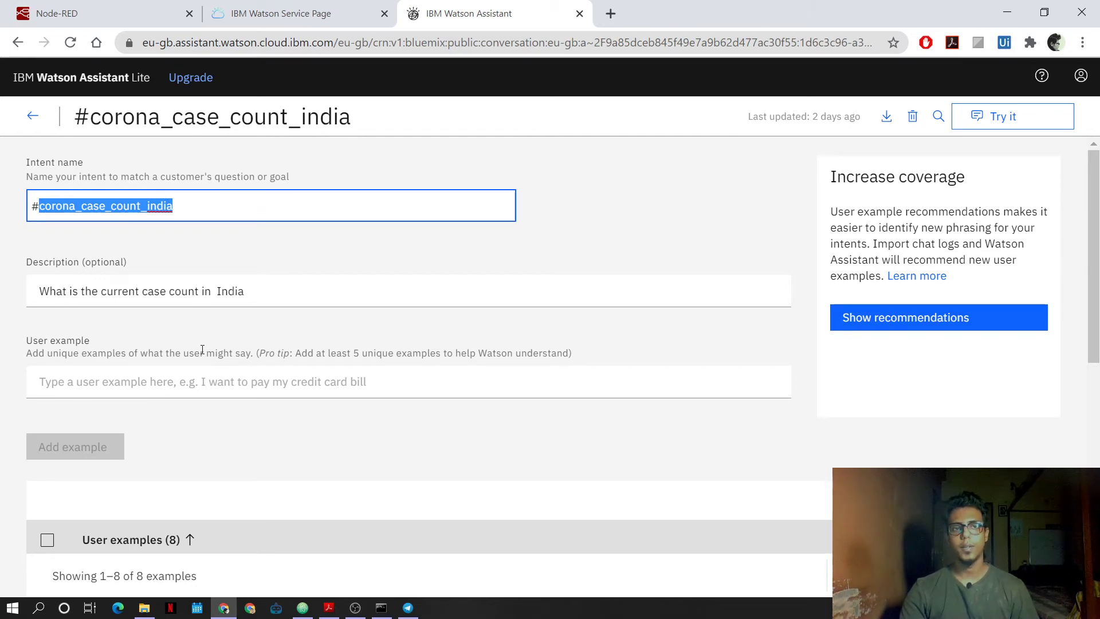
# - Return to the Corona skill's overview and open its dialog
pyautogui.click(32, 121)
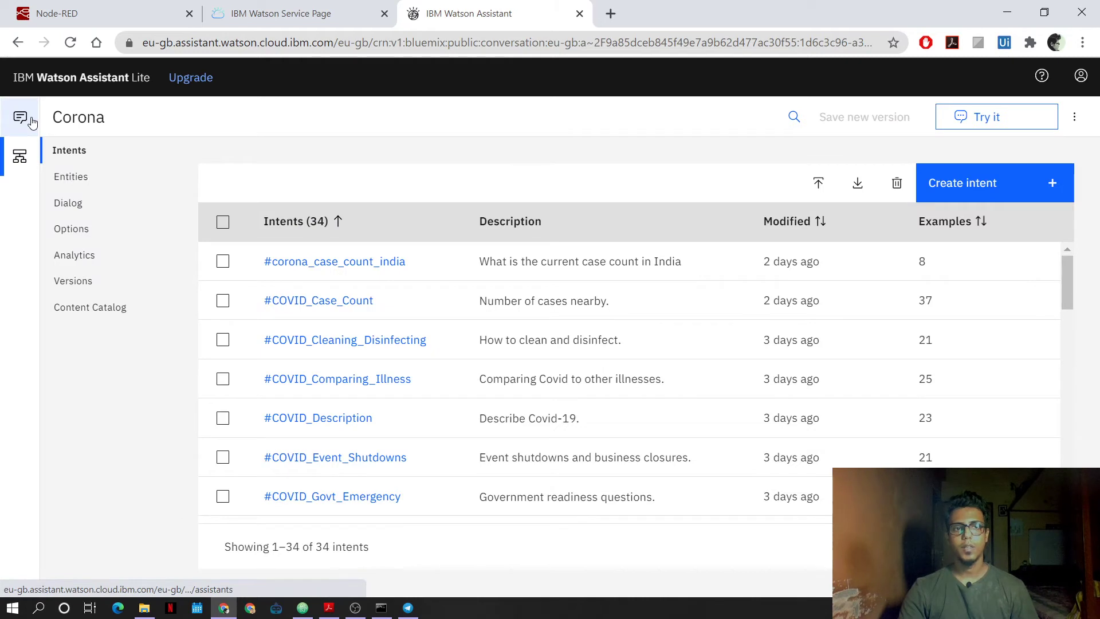
pyautogui.click(68, 205)
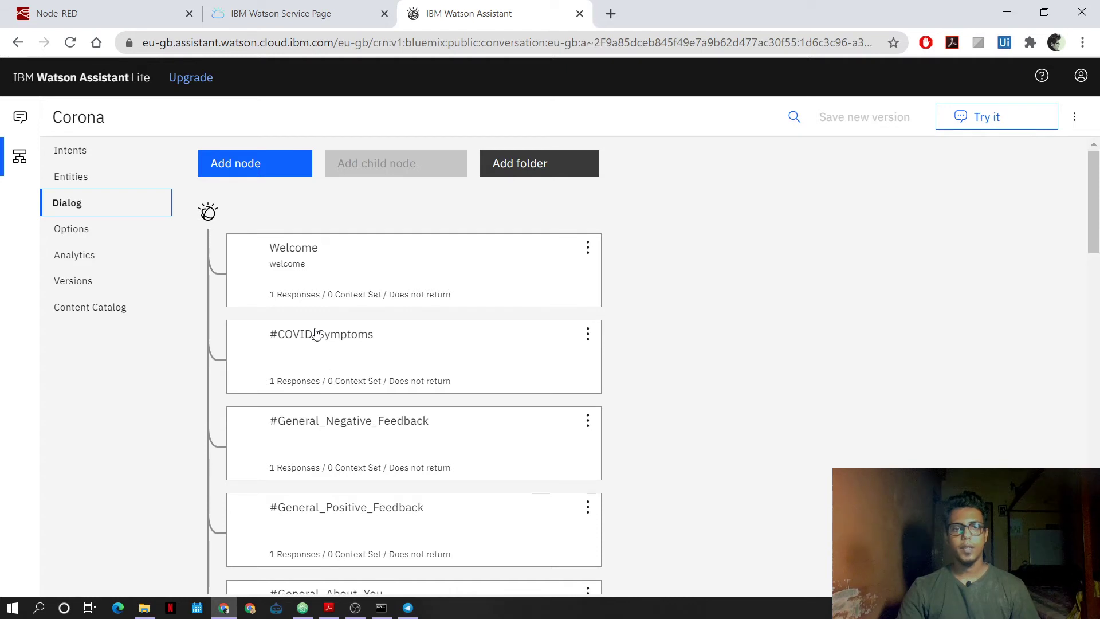
# - Add a dialog node and browse the intents offered for its recognition condition
pyautogui.click(255, 164)
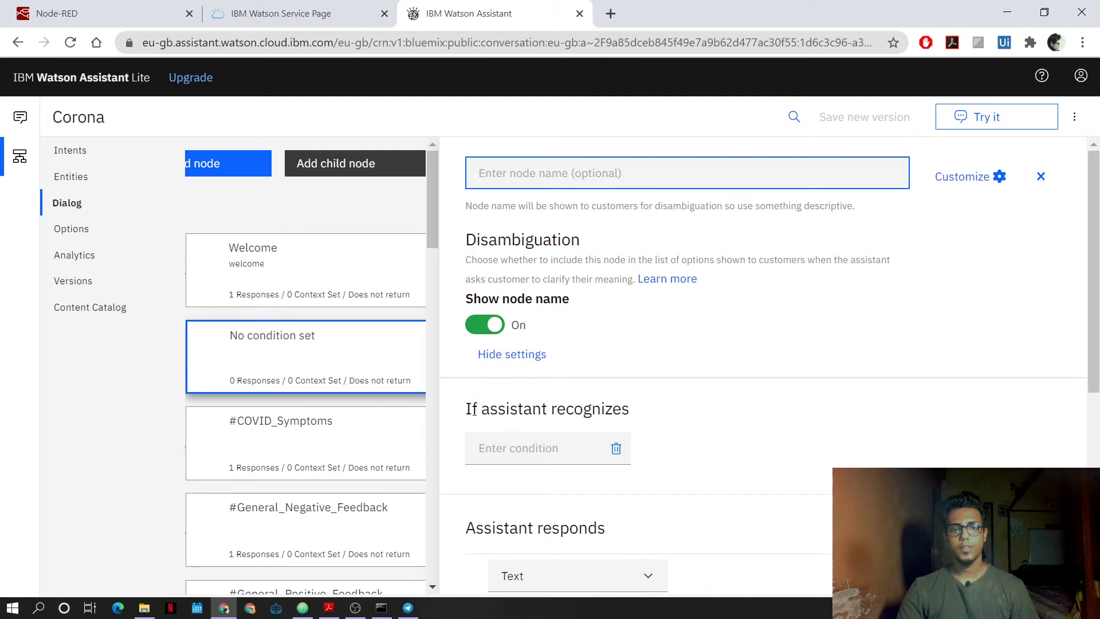
pyautogui.click(523, 461)
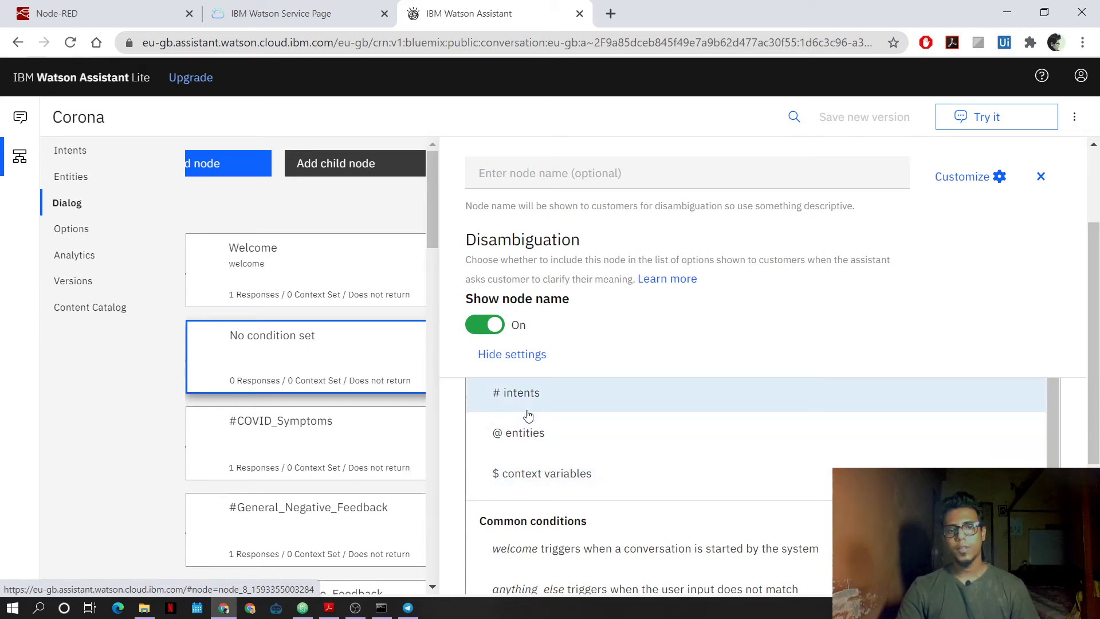
pyautogui.click(570, 402)
pyautogui.scroll(-3, 576, 470)
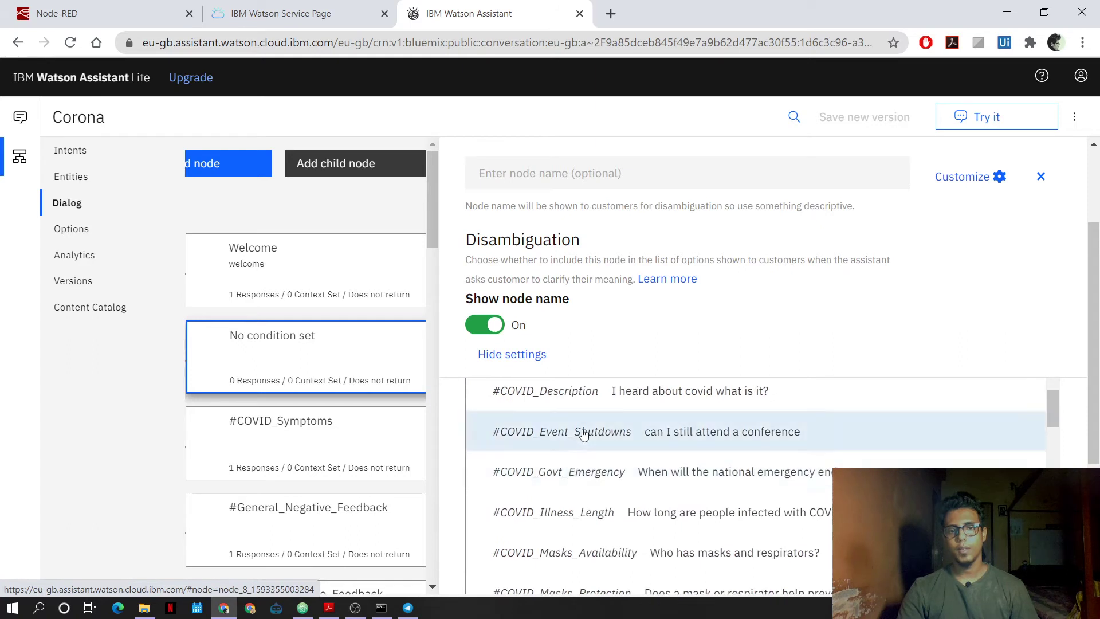
pyautogui.scroll(-3, 644, 533)
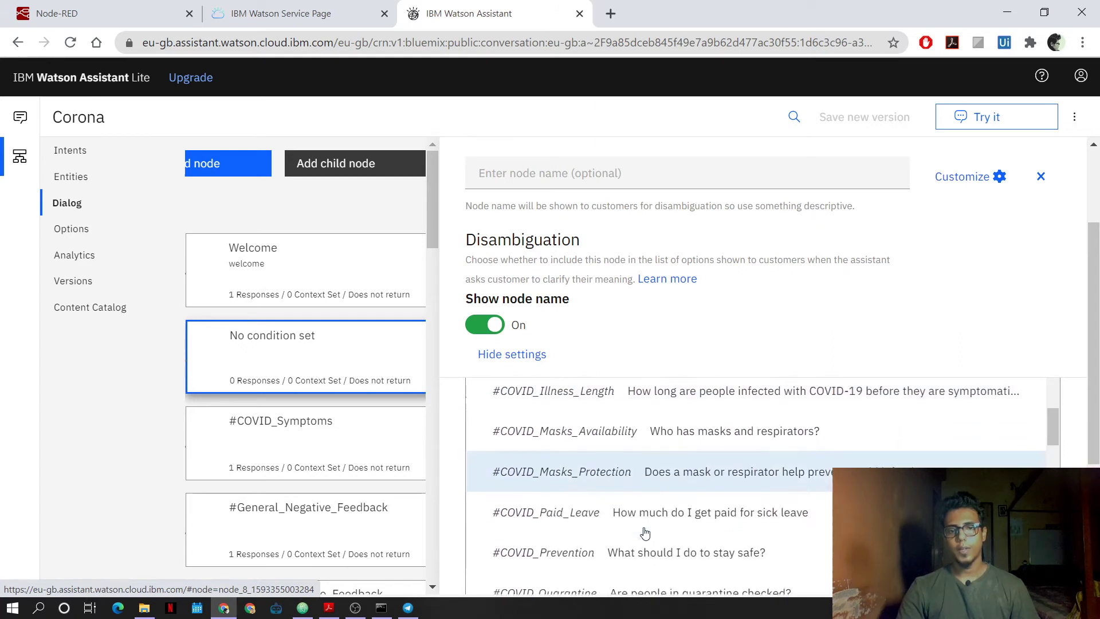
pyautogui.scroll(2, 612, 543)
pyautogui.scroll(5, 611, 542)
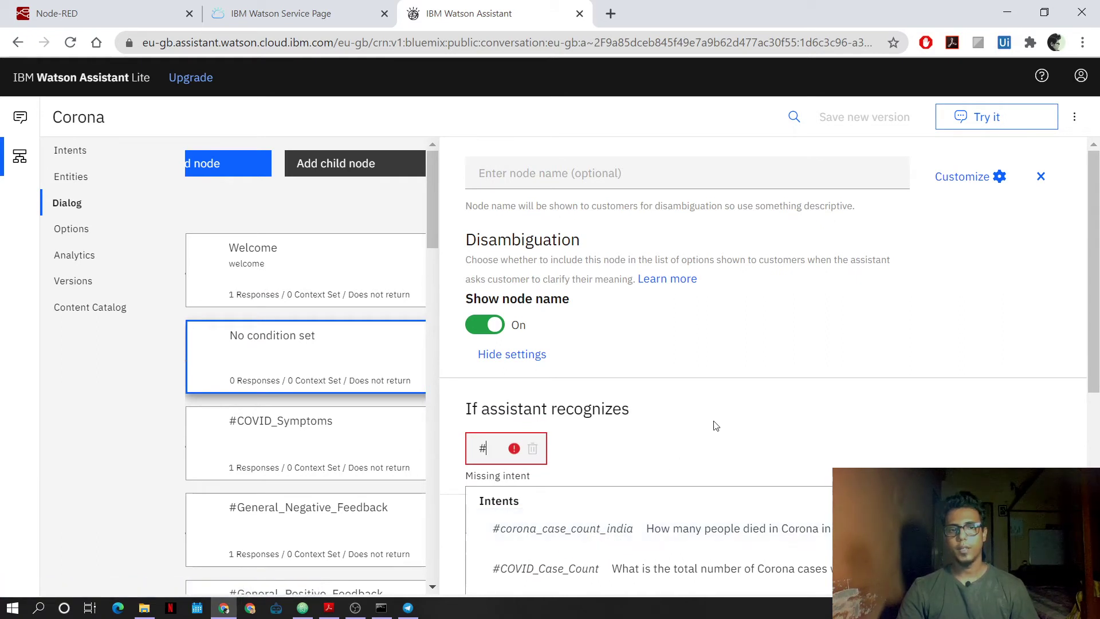
# - Close the new node's settings and delete the incomplete # node from the dialog
pyautogui.click(729, 419)
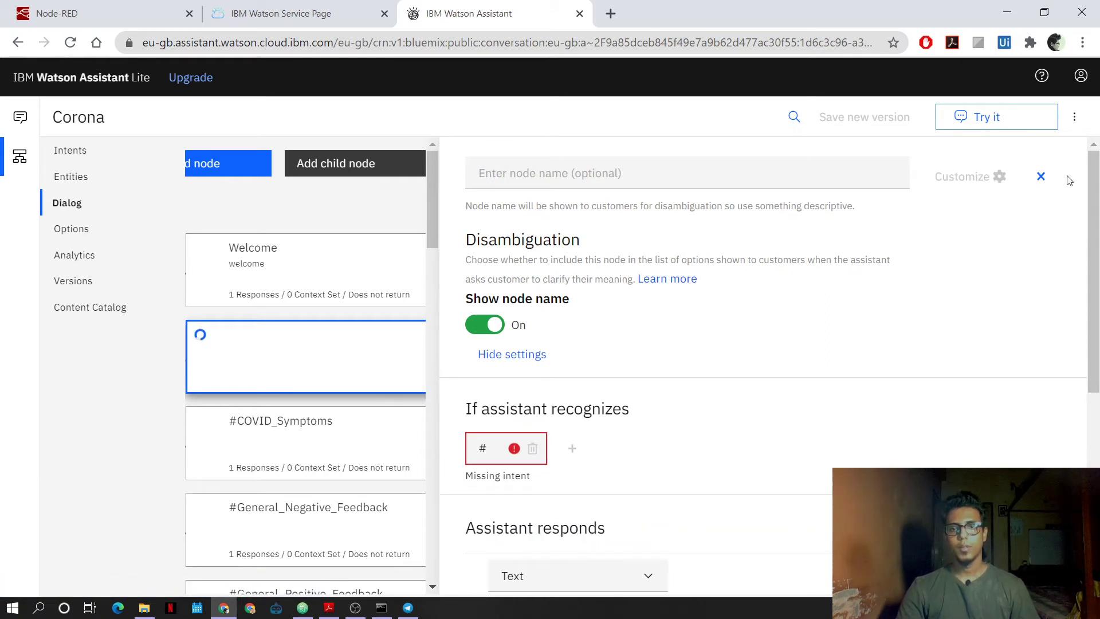
pyautogui.click(1041, 176)
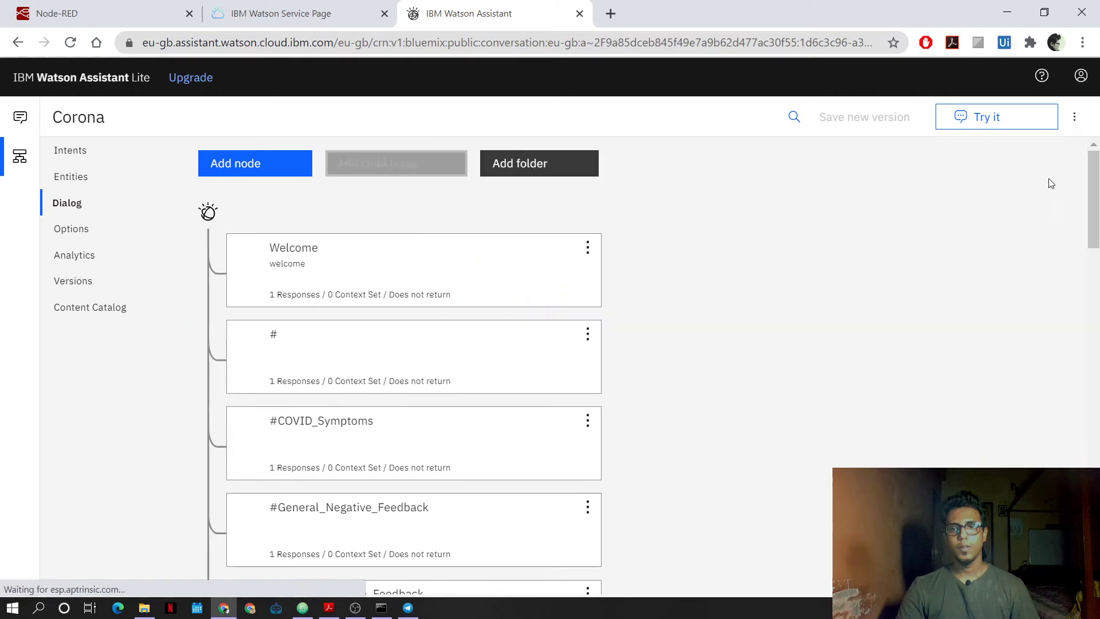
pyautogui.click(587, 334)
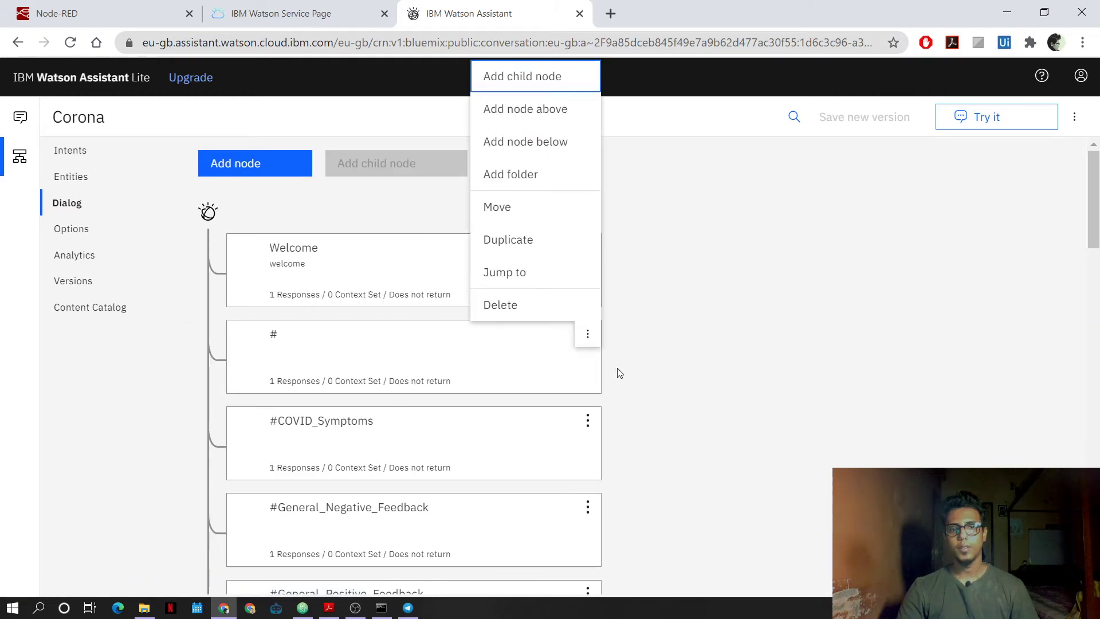
pyautogui.click(562, 309)
pyautogui.click(601, 392)
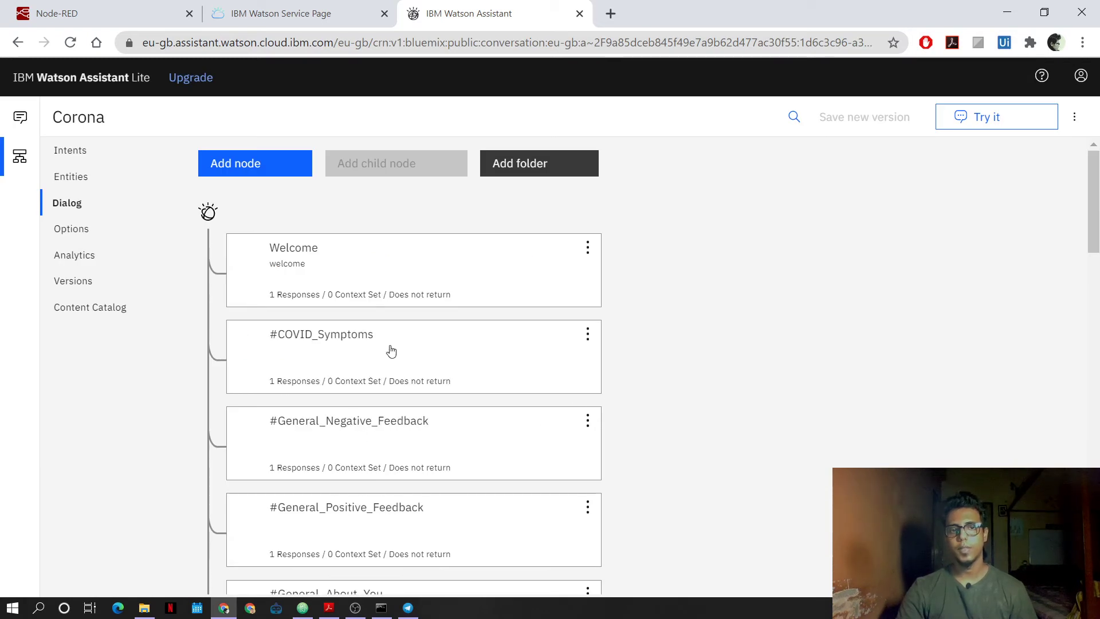
# - Open the #COVID_Symptoms dialog node and examine its condition and available response types, keeping Text
pyautogui.click(391, 350)
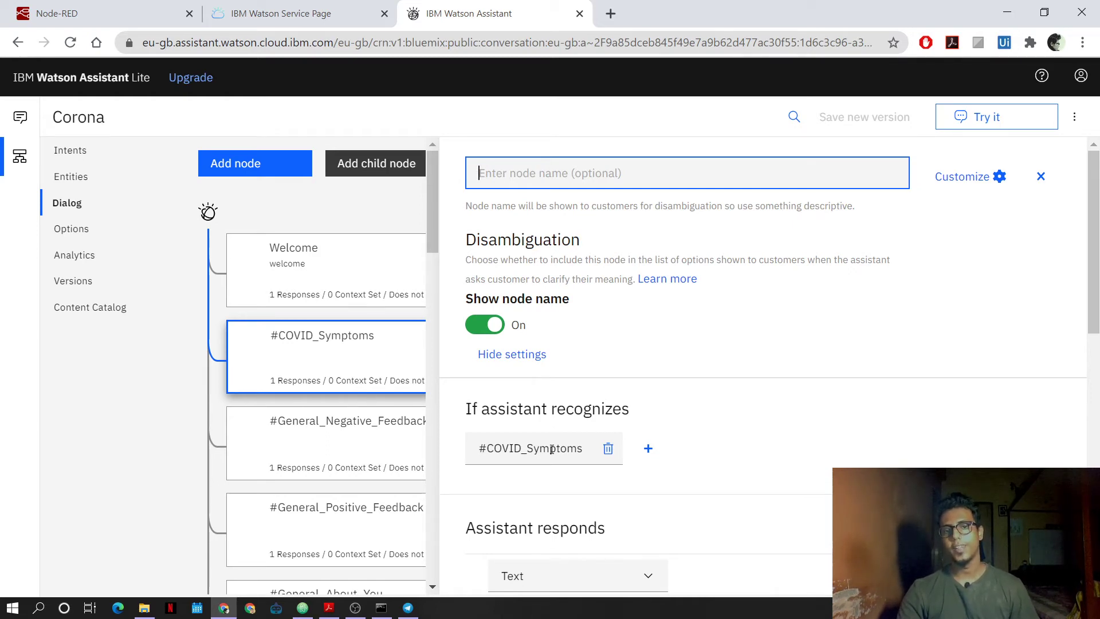
pyautogui.scroll(-3, 793, 448)
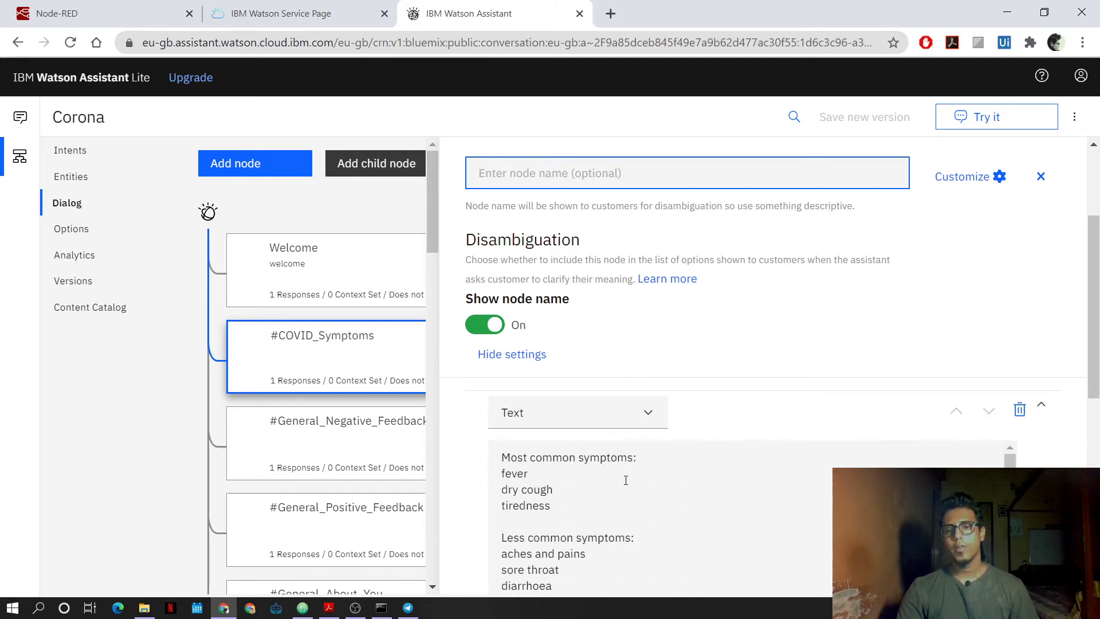
pyautogui.scroll(2, 631, 517)
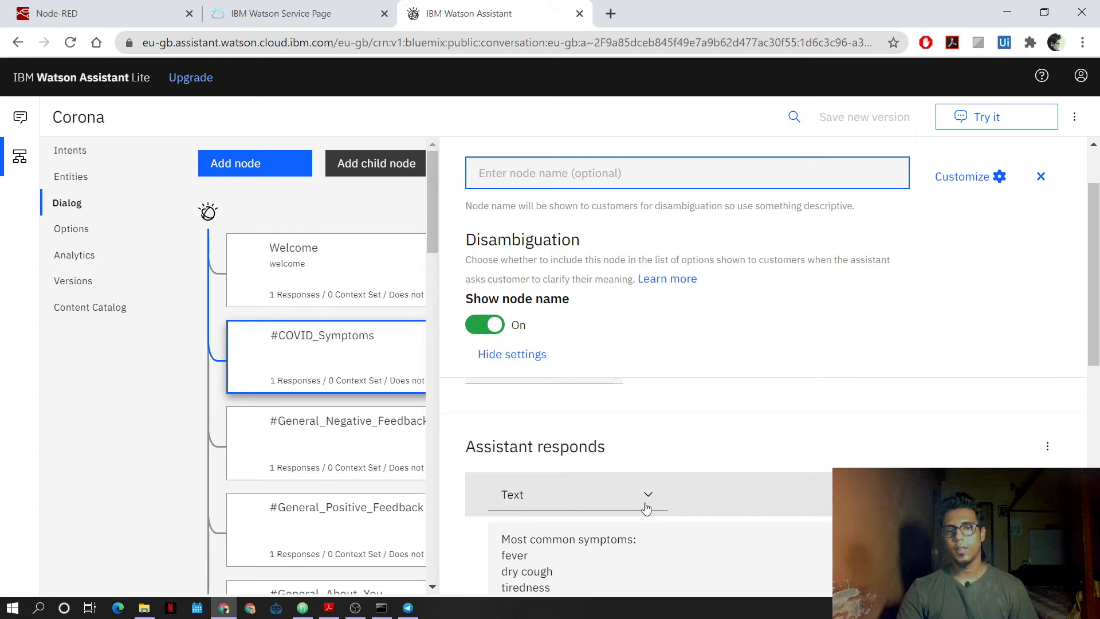
pyautogui.click(633, 491)
pyautogui.scroll(-1, 825, 445)
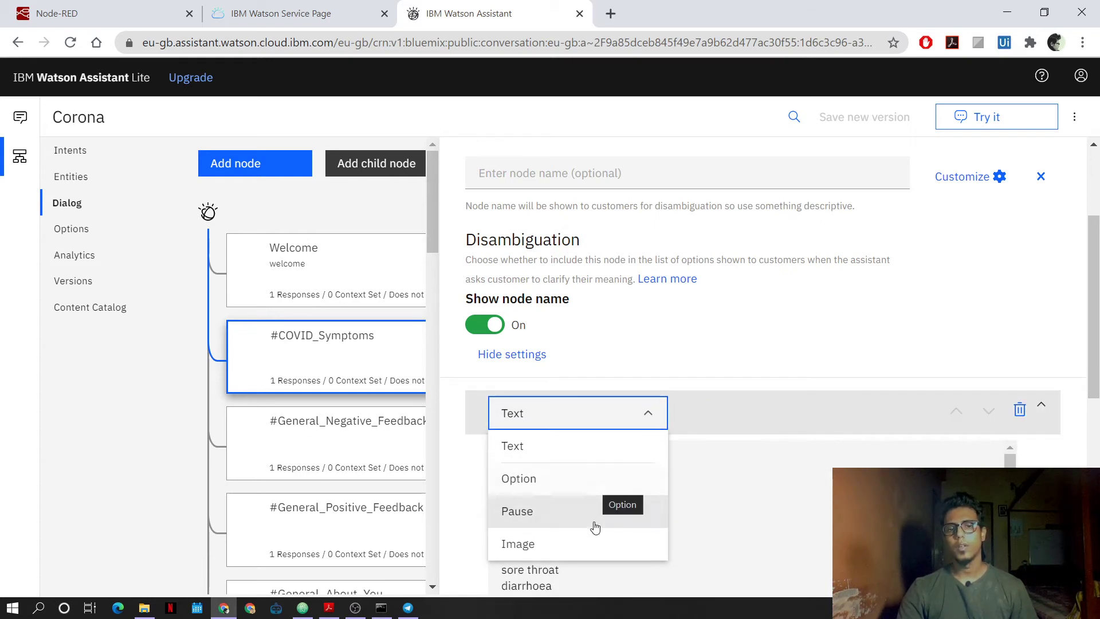
pyautogui.click(787, 490)
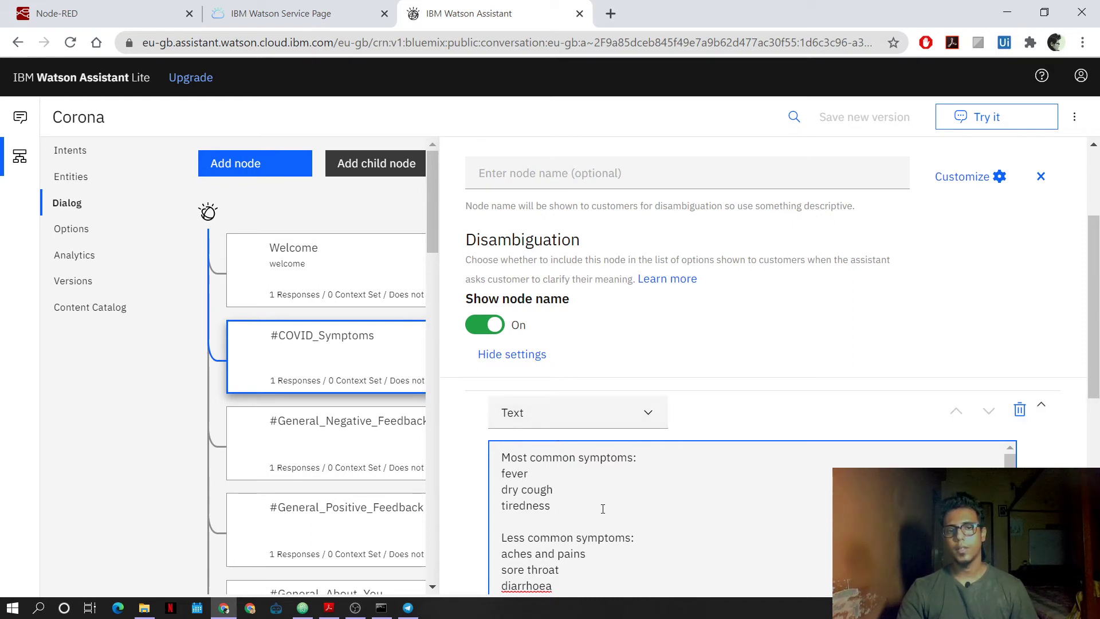
# - Read the rest of the #COVID_Symptoms node's text response and its response variation settings, then close the node
pyautogui.scroll(-4, 601, 508)
pyautogui.scroll(-1, 939, 455)
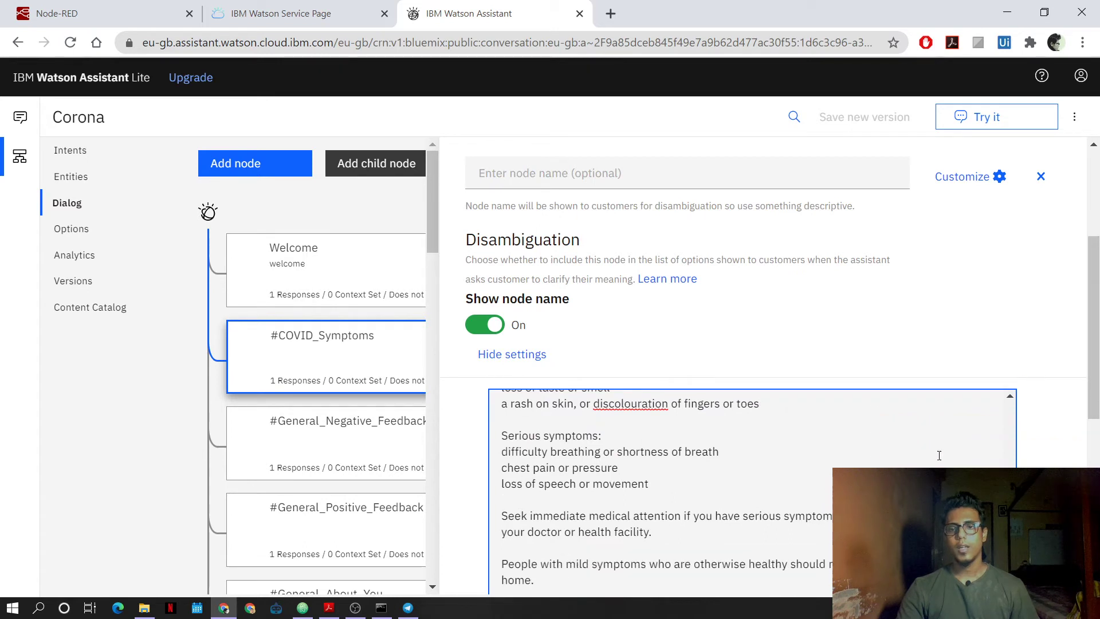
pyautogui.scroll(-5, 938, 455)
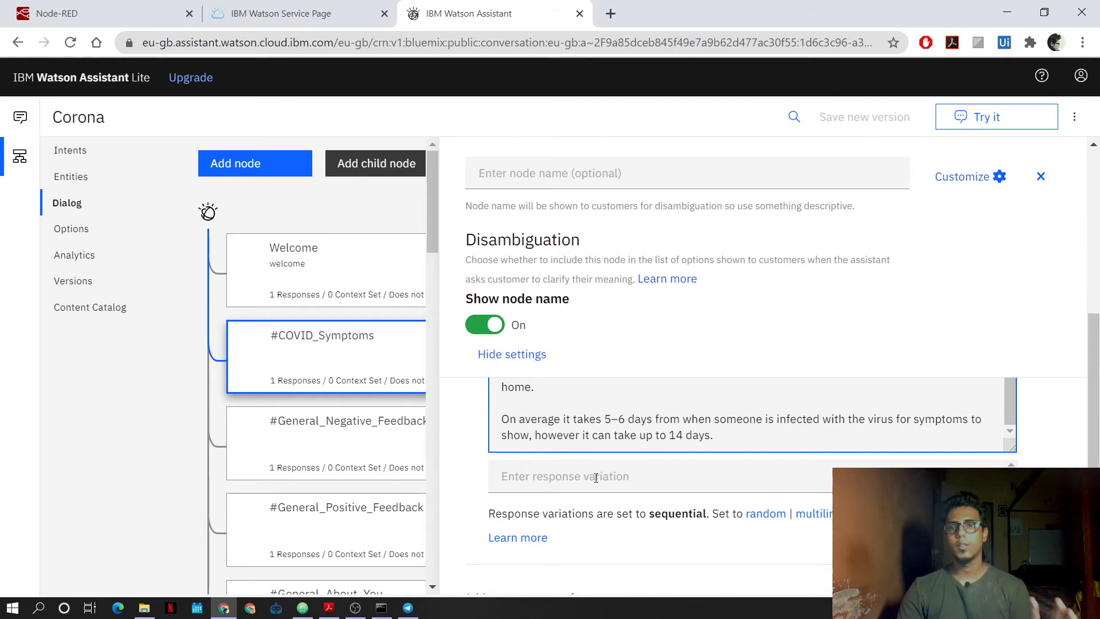
pyautogui.click(1057, 176)
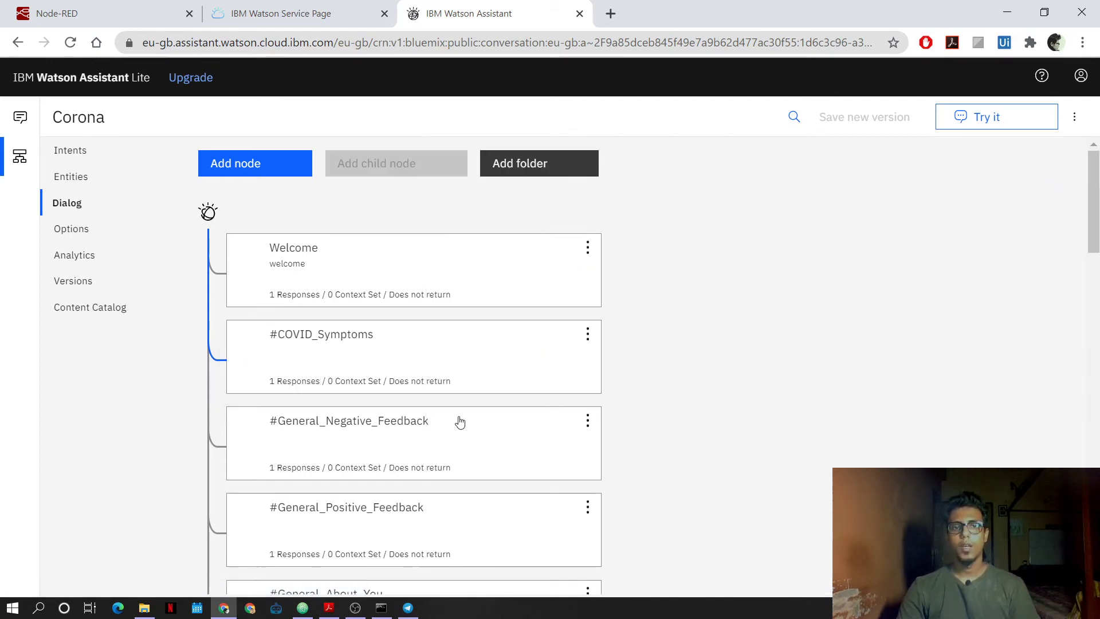
# - Browse the remaining nodes in the Corona skill's dialog, including #corona_case_count_india
pyautogui.scroll(-3, 458, 421)
pyautogui.scroll(-10, 459, 422)
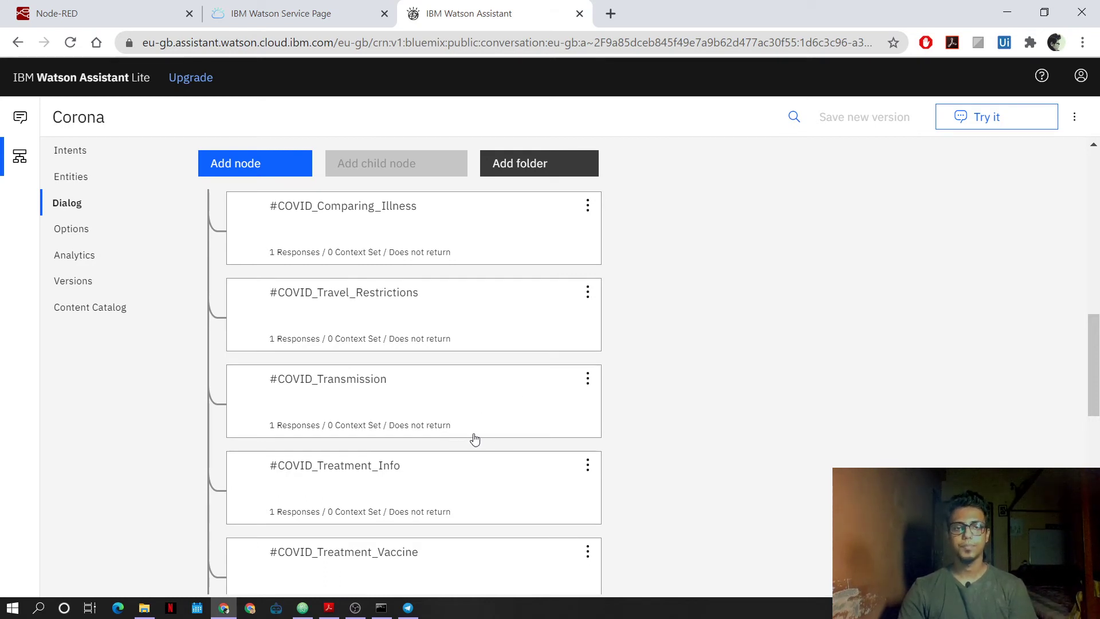
pyautogui.scroll(-5, 474, 439)
pyautogui.scroll(12, 475, 439)
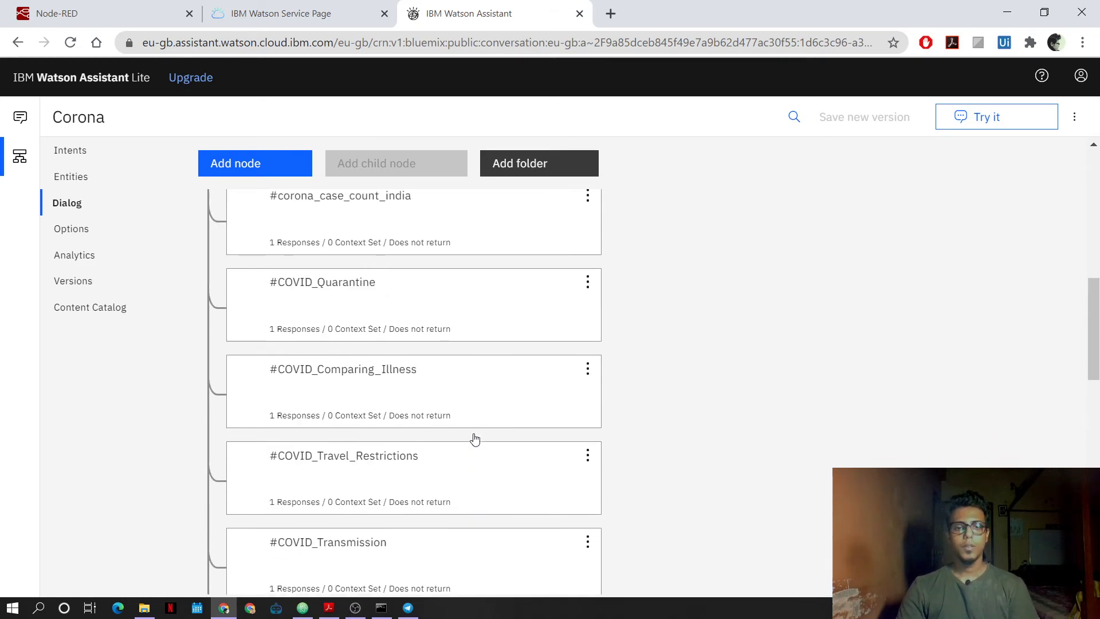
# - Switch to Telegram, send the Neo bot "/neo what is the case count in India?" and read its reply
pyautogui.click(408, 607)
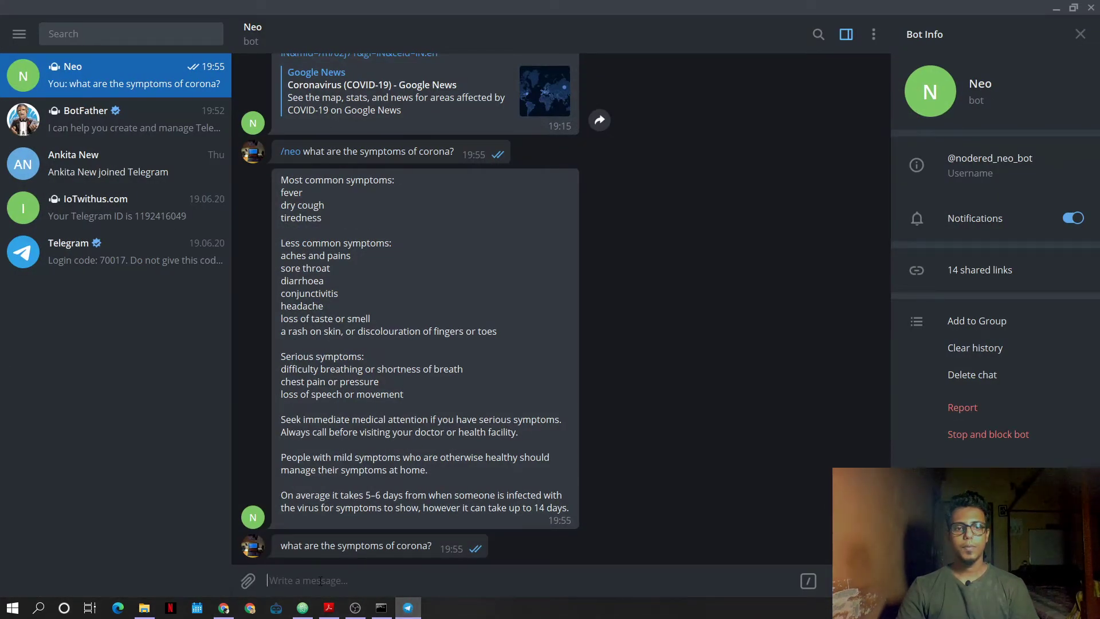
pyautogui.write('/neo')
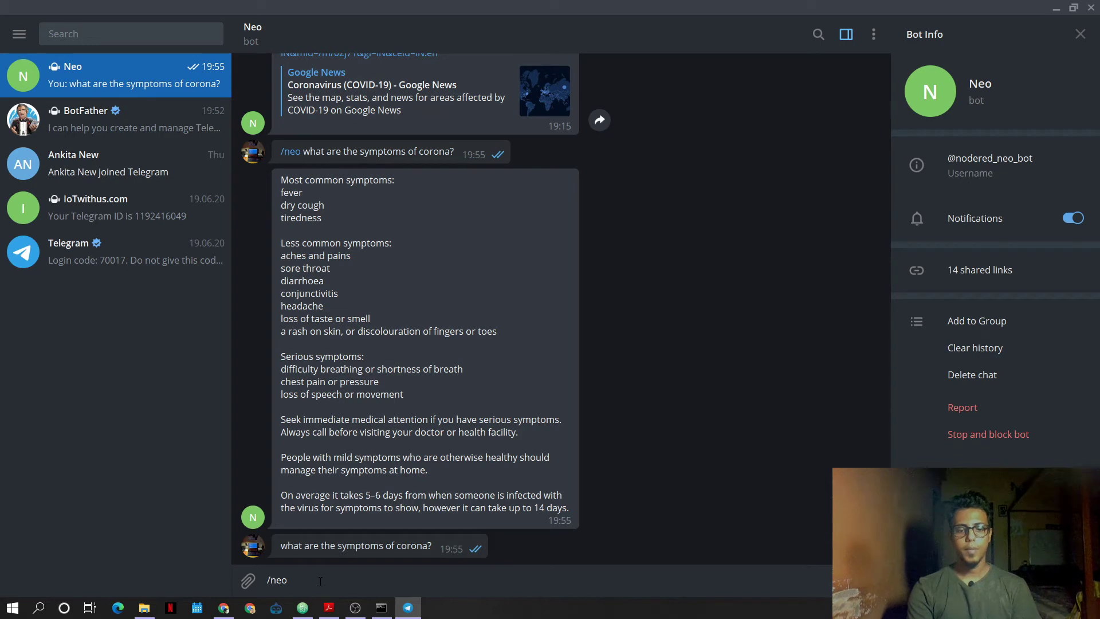
pyautogui.write('what is the ')
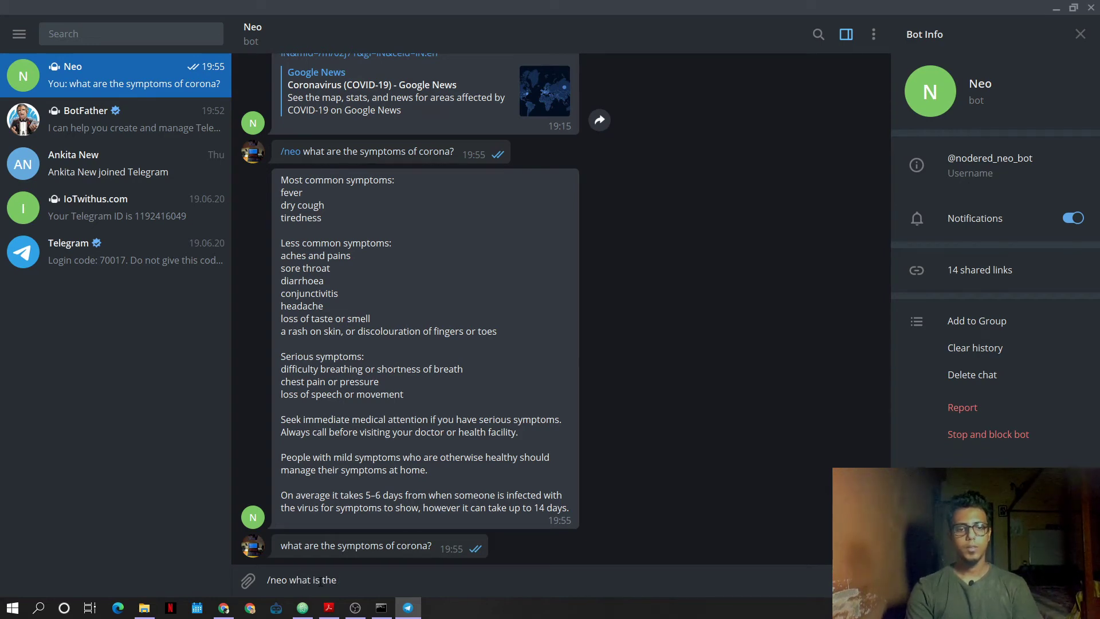
pyautogui.write('case coun')
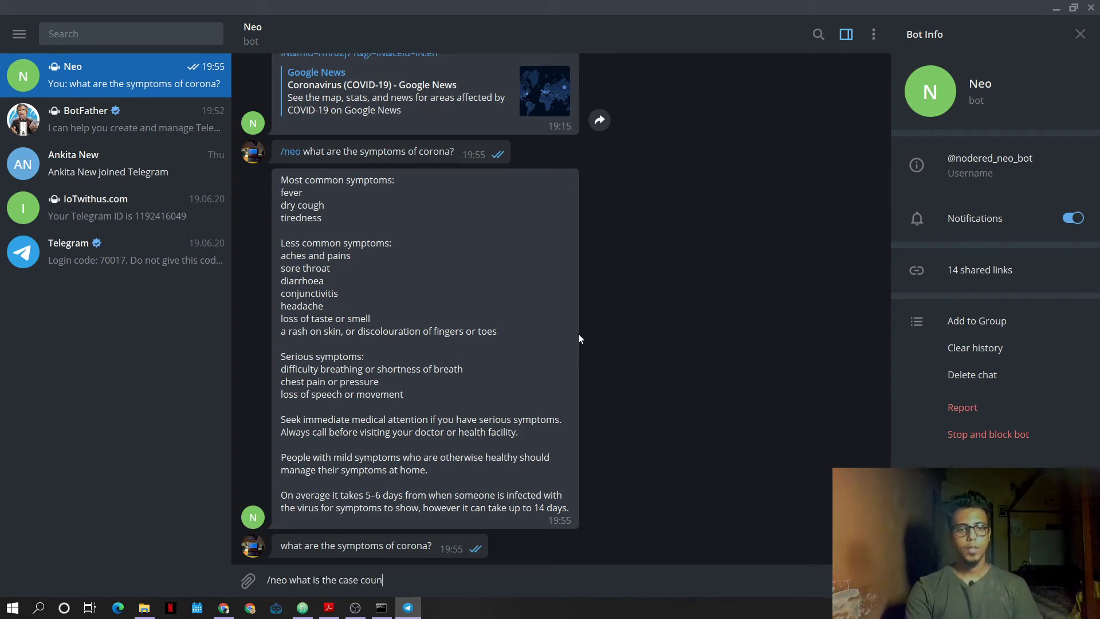
pyautogui.write('t in India?')
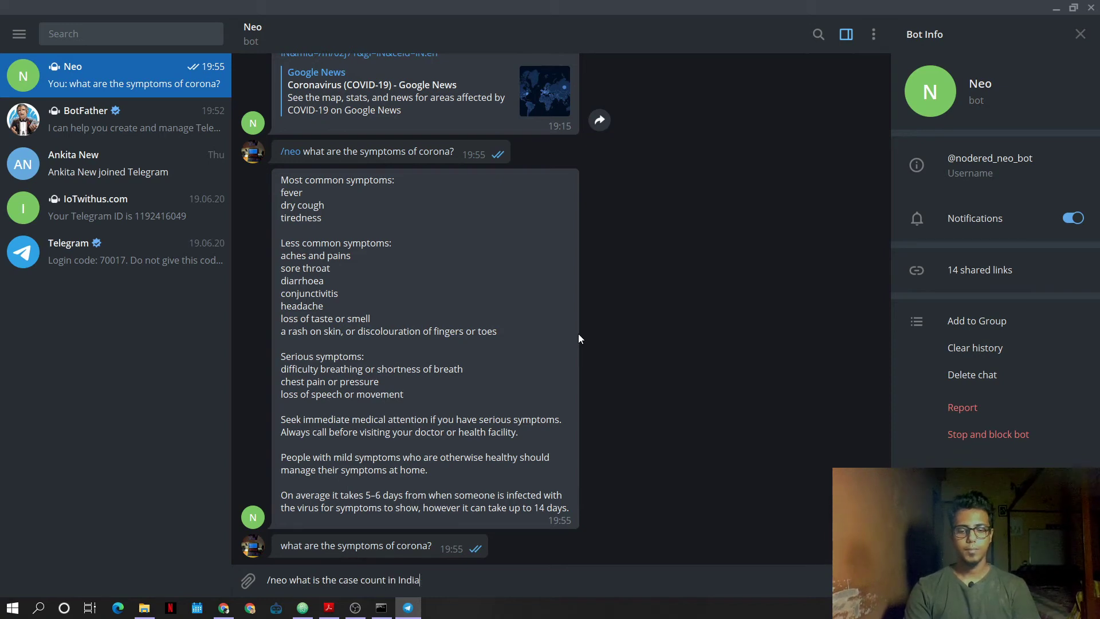
pyautogui.press('Return')
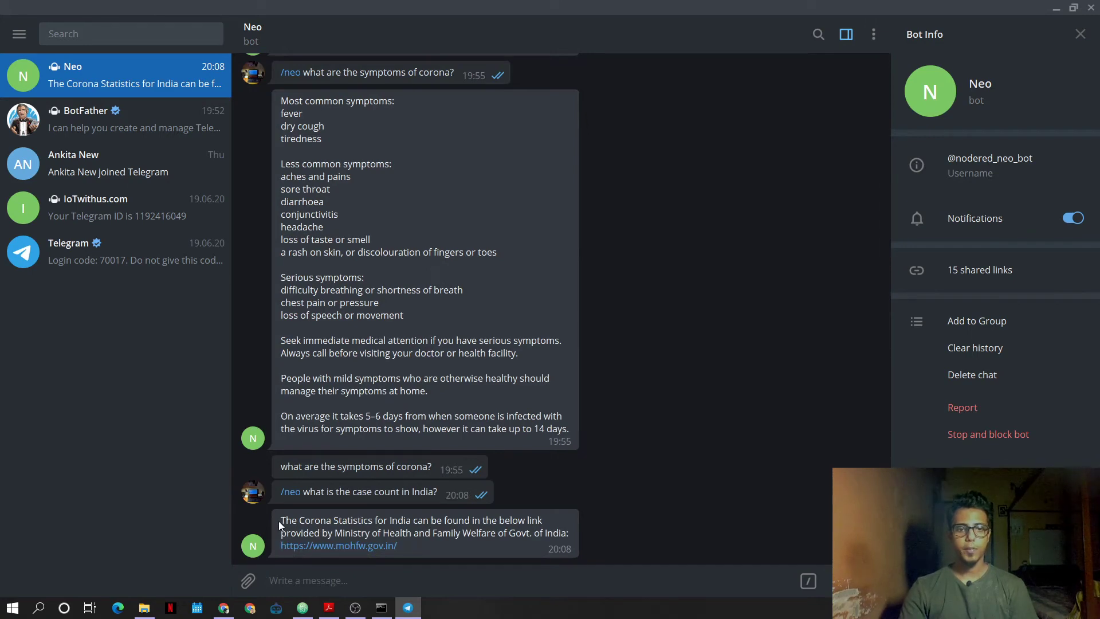
pyautogui.moveTo(279, 521); pyautogui.dragTo(403, 547)
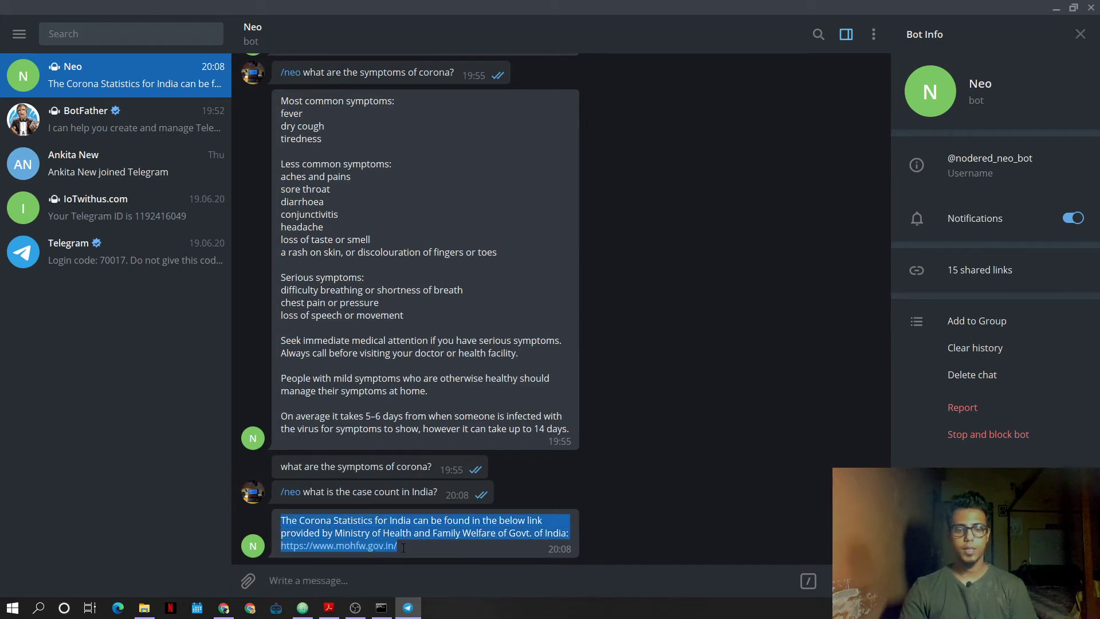
pyautogui.click(431, 545)
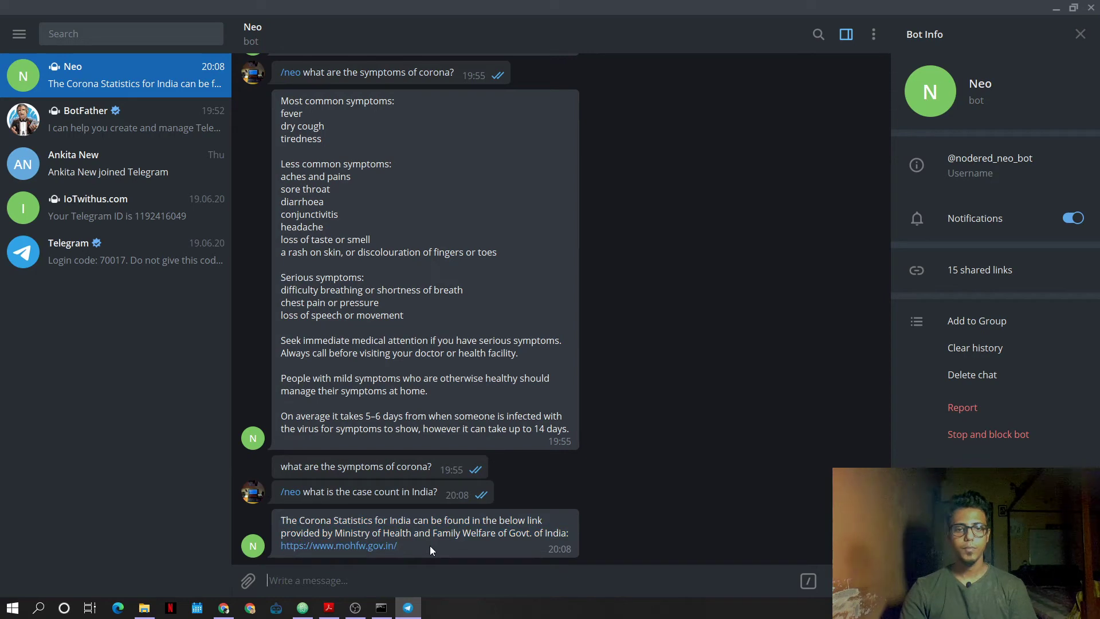
# - Return to Watson Assistant and look at the Corona skill's Try it out chat, then close it
pyautogui.click(221, 610)
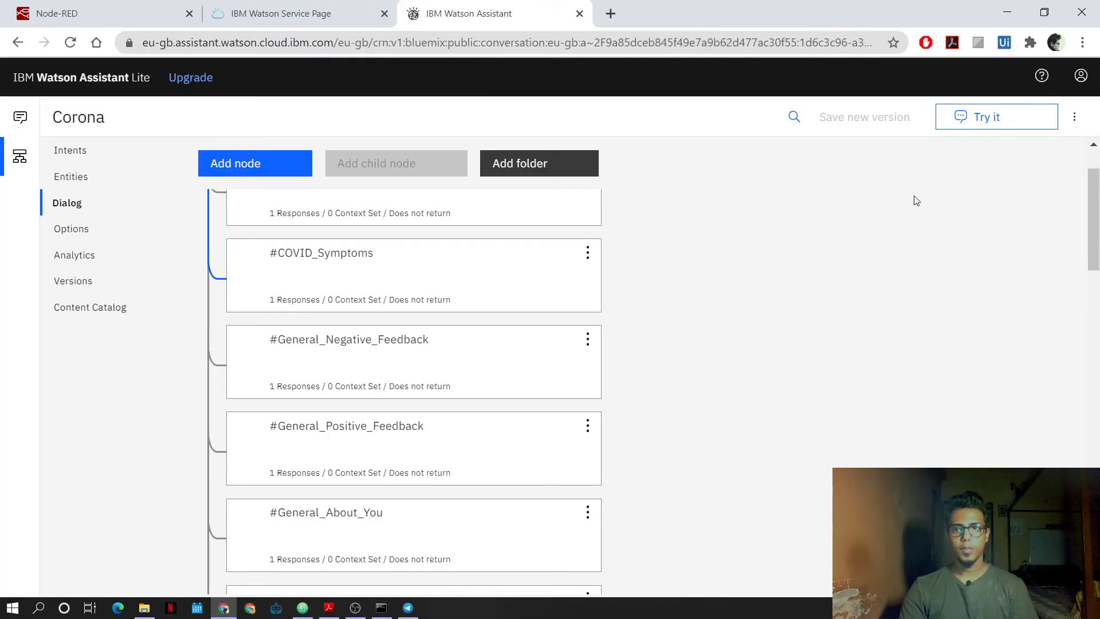
pyautogui.click(962, 117)
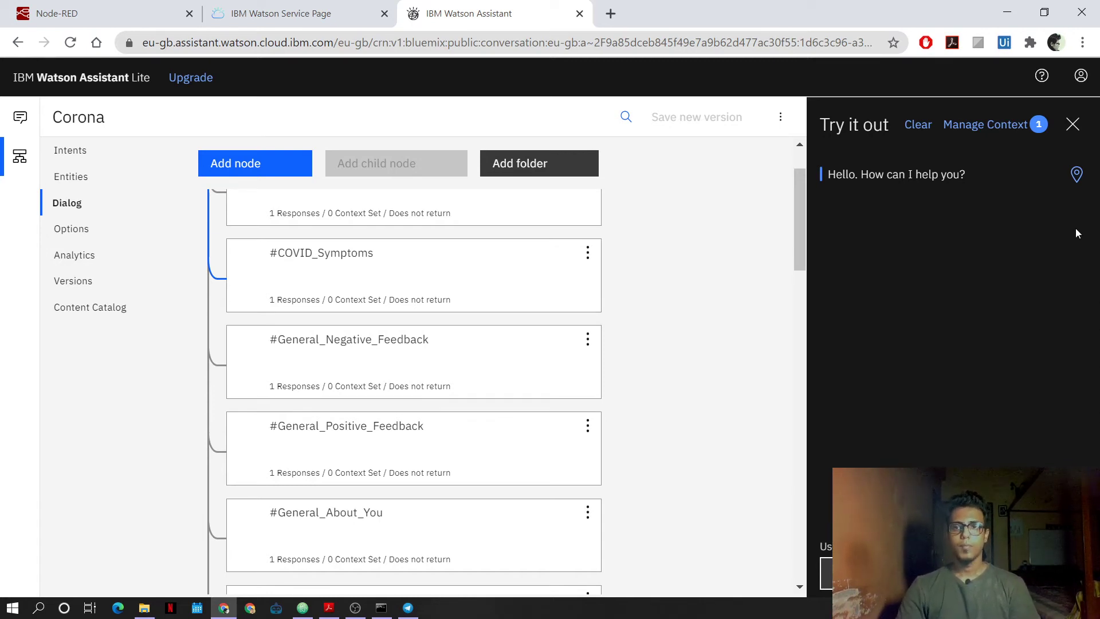
pyautogui.click(1072, 125)
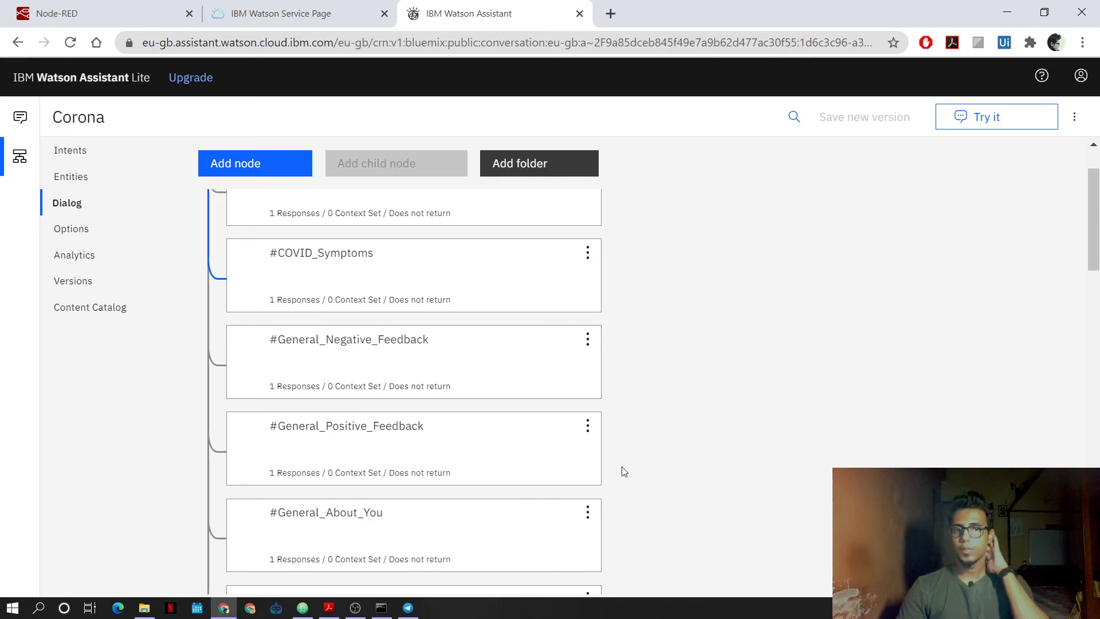
# - Switch to Telegram and send the Neo bot "/neo what is the case count of corona in Germany?"
pyautogui.click(408, 608)
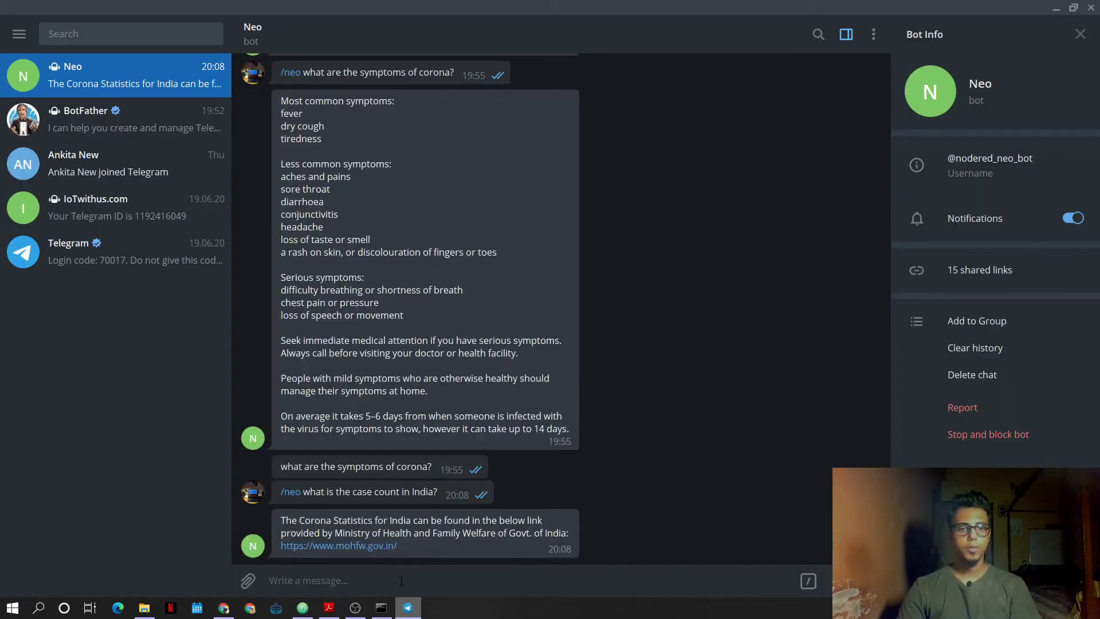
pyautogui.click(401, 580)
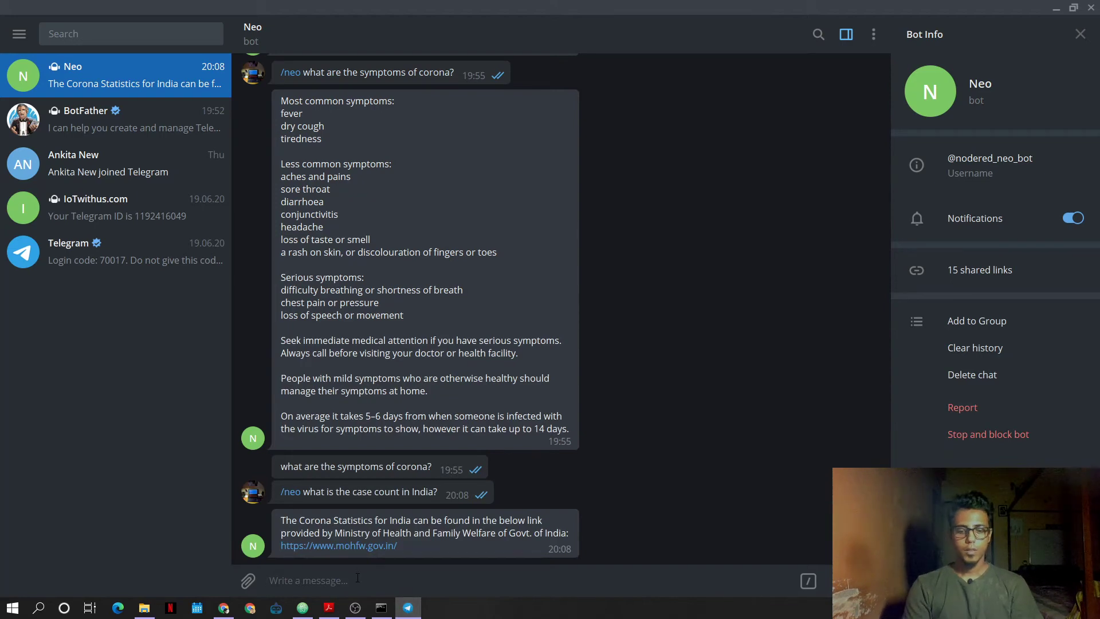
pyautogui.write('/enpo')
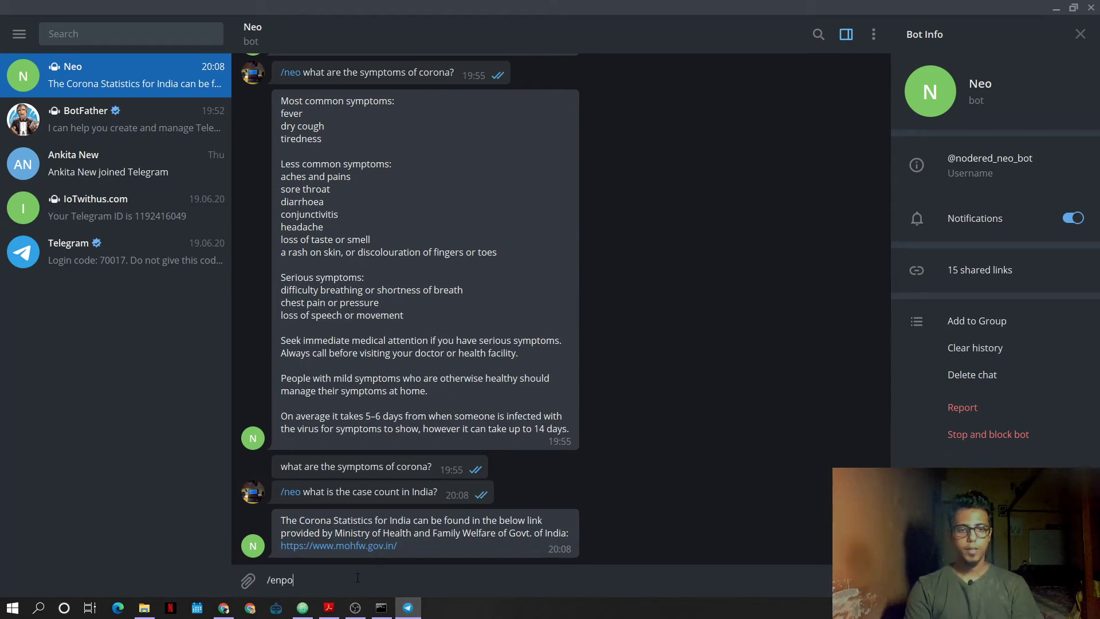
pyautogui.press('BackSpace')
pyautogui.press('BackSpace')
pyautogui.press('BackSpace')
pyautogui.press('BackSpace')
pyautogui.write('ne')
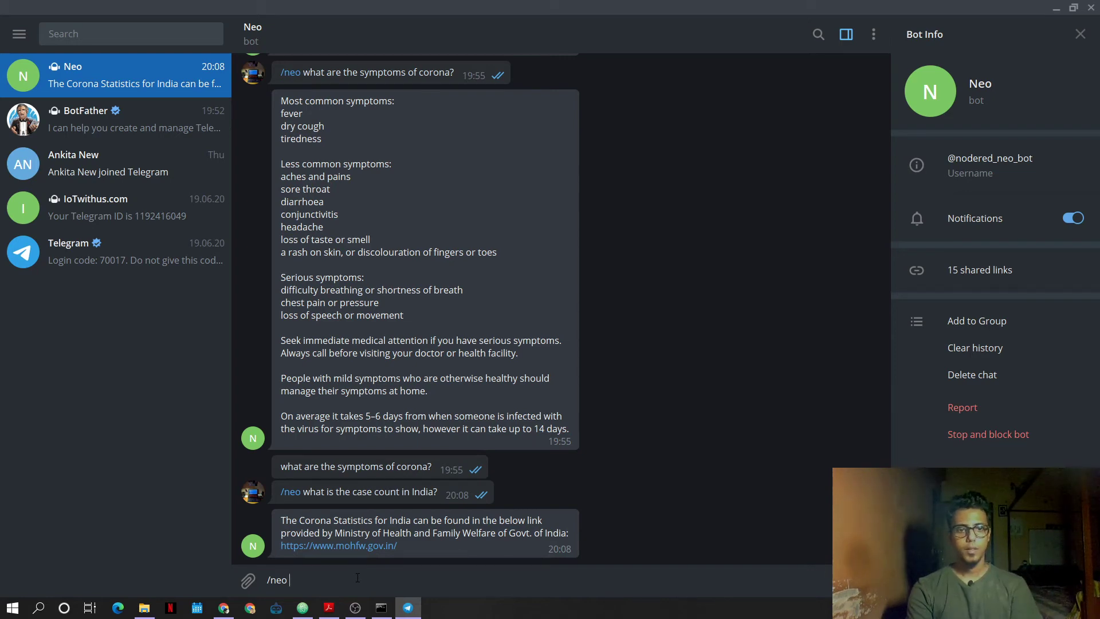
pyautogui.write('what is the c')
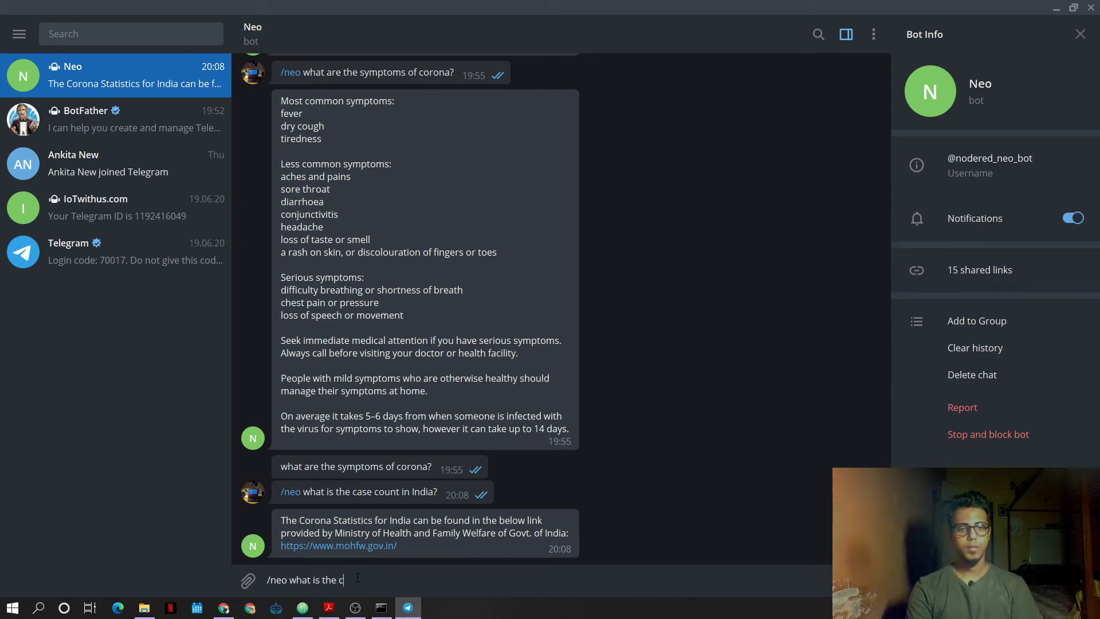
pyautogui.write('ase count in')
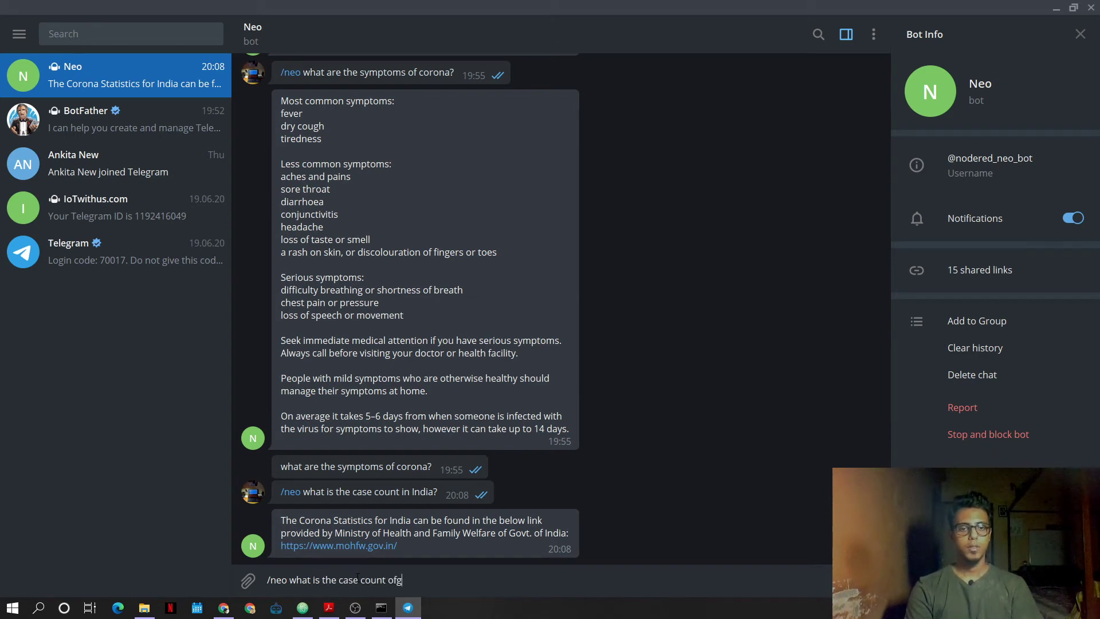
pyautogui.press('BackSpace')
pyautogui.press('BackSpace')
pyautogui.write('of cotr')
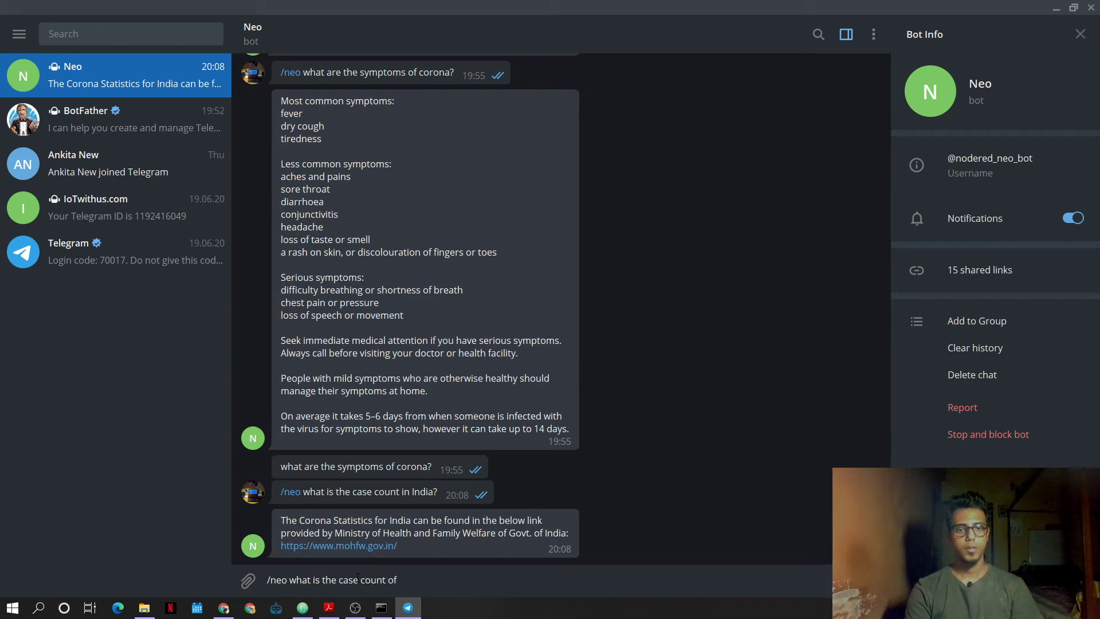
pyautogui.press('BackSpace')
pyautogui.press('BackSpace')
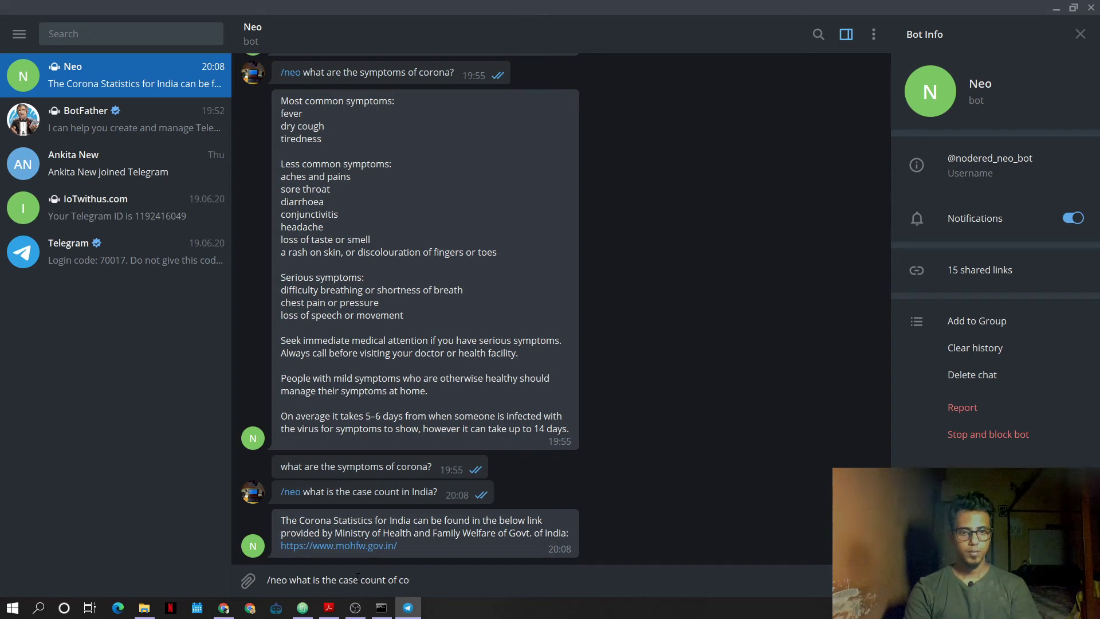
pyautogui.write('rona in Germ')
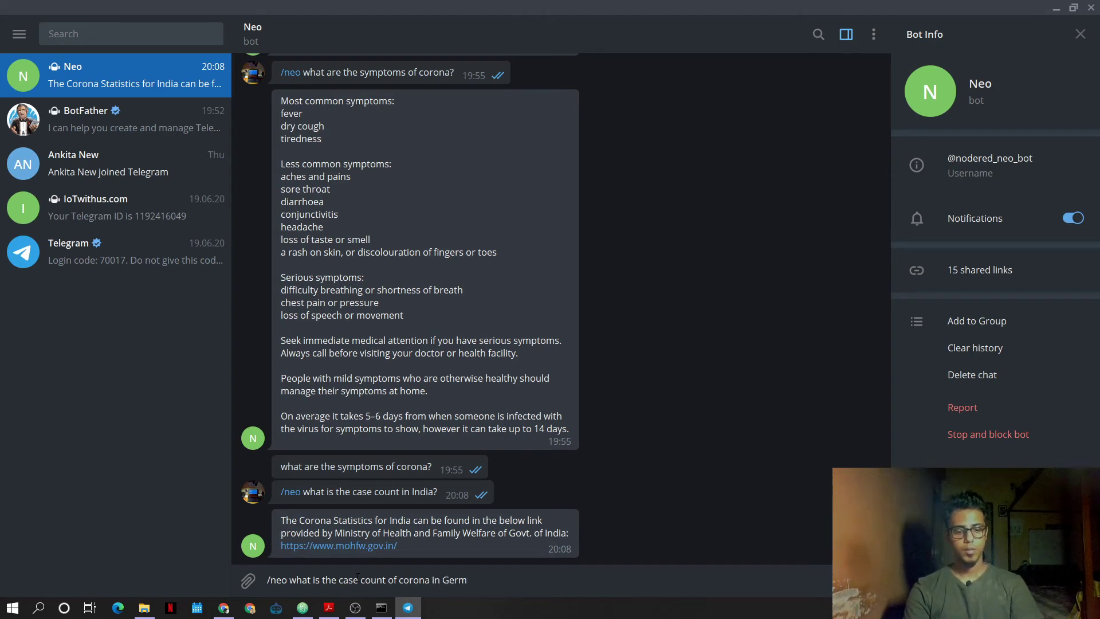
pyautogui.write('any?')
pyautogui.press('Return')
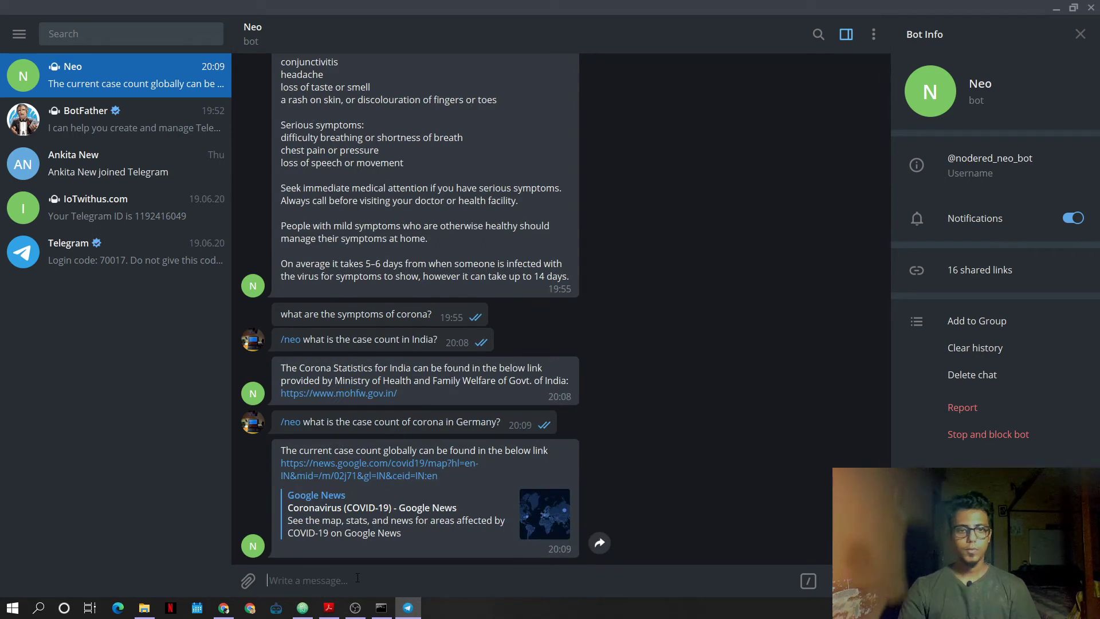
# - Compare the wording of the bot's latest reply with the question about Germany
pyautogui.moveTo(384, 451); pyautogui.dragTo(417, 451)
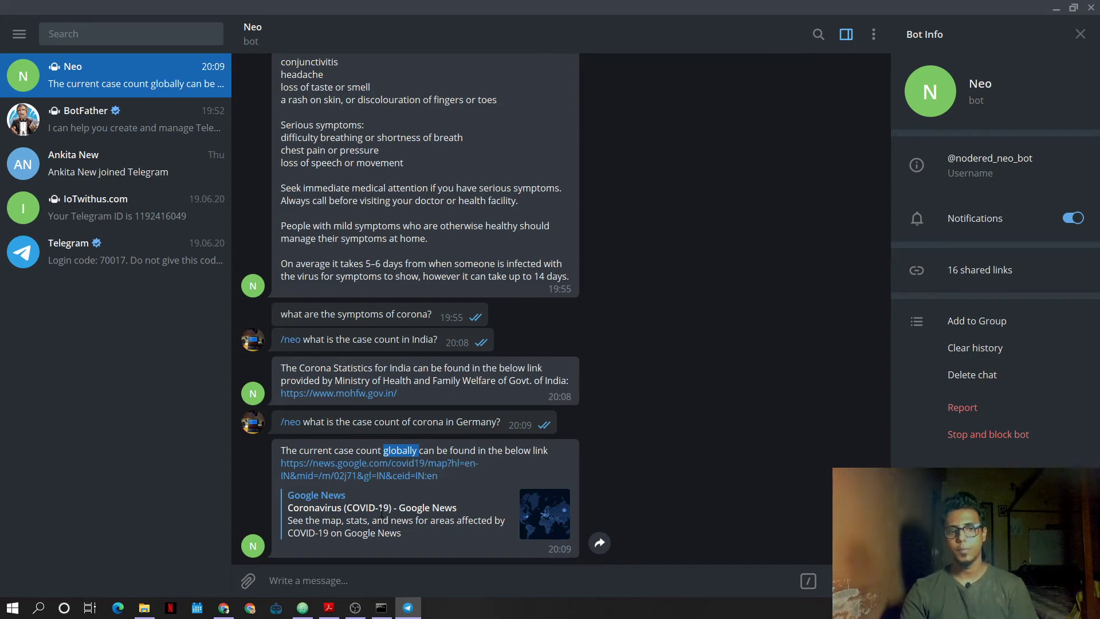
pyautogui.click(384, 449)
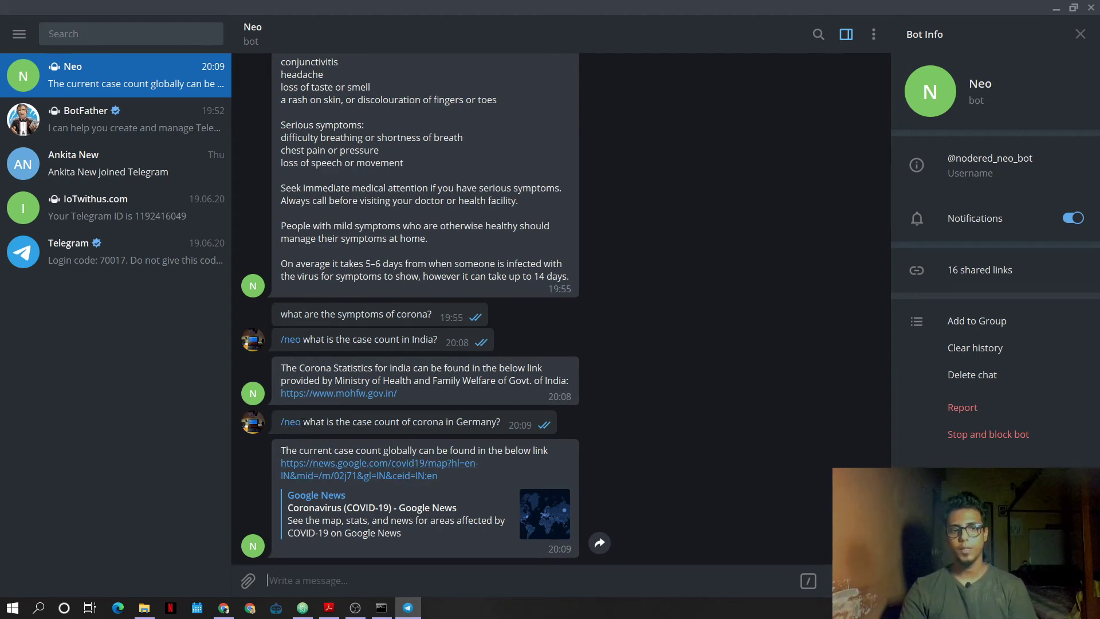
pyautogui.moveTo(304, 422); pyautogui.dragTo(500, 422)
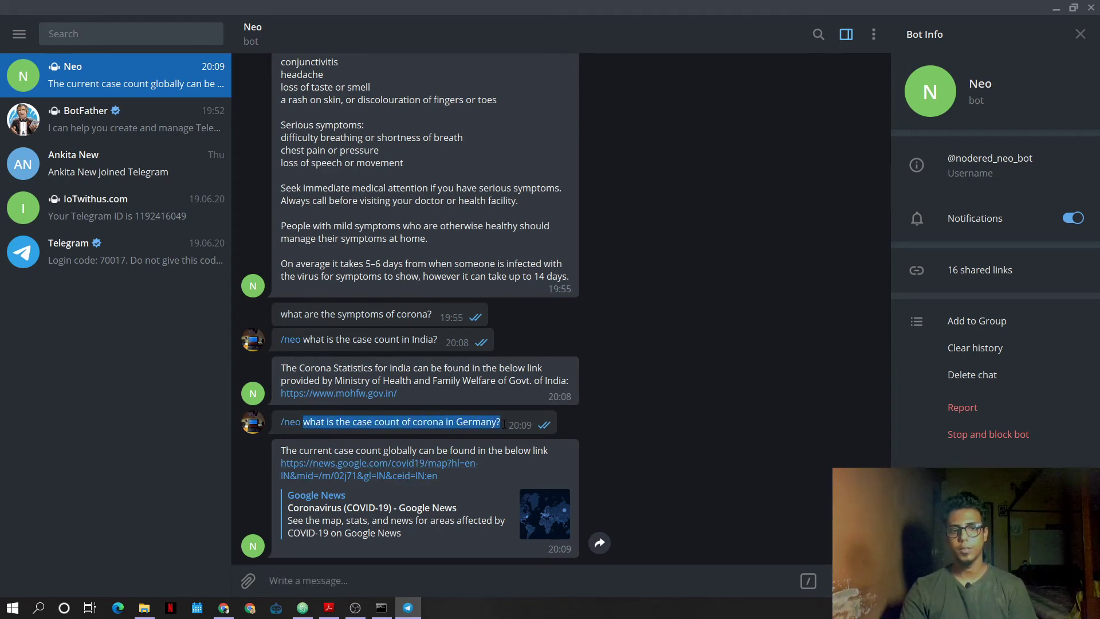
# - In Watson Assistant, create the intent #case_count_germany in the Corona skill without a description, and look over its name and user example field
pyautogui.click(224, 610)
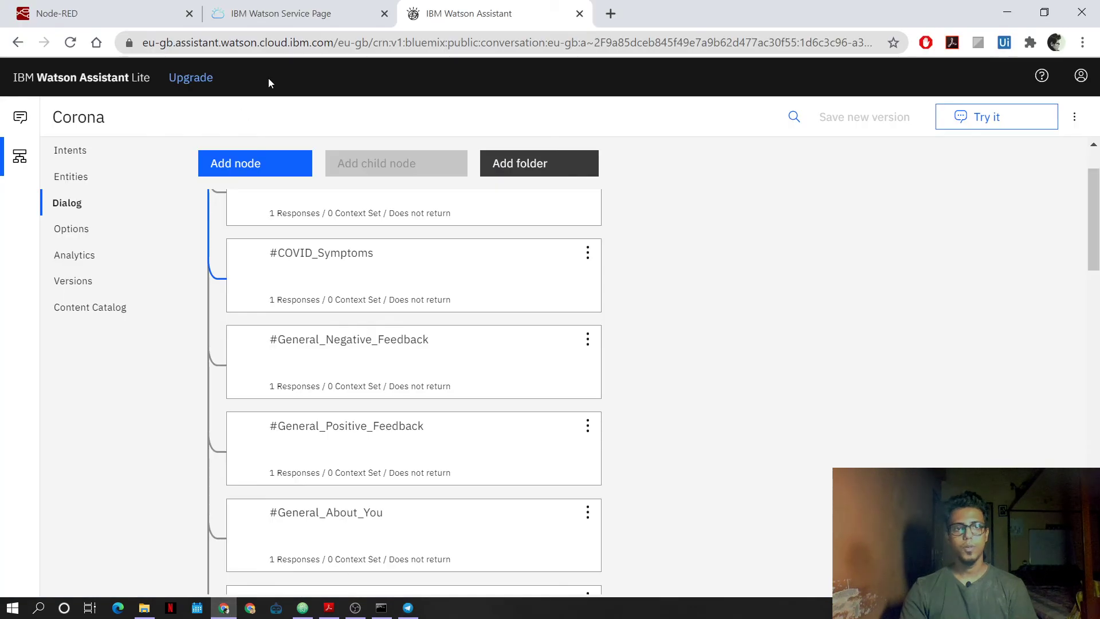
pyautogui.scroll(2, 275, 200)
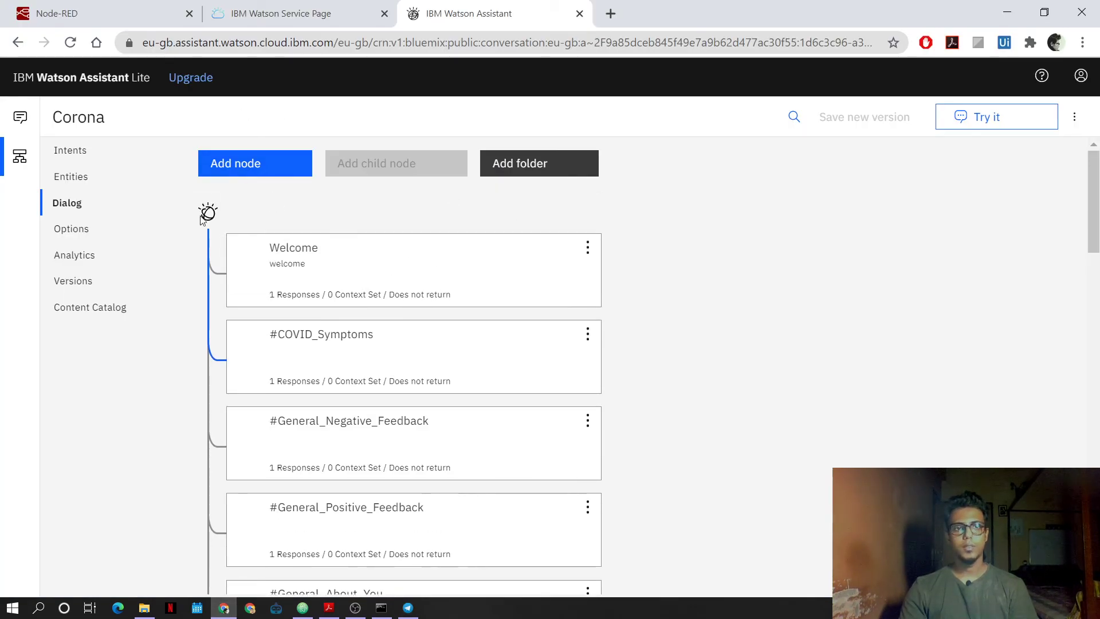
pyautogui.click(71, 153)
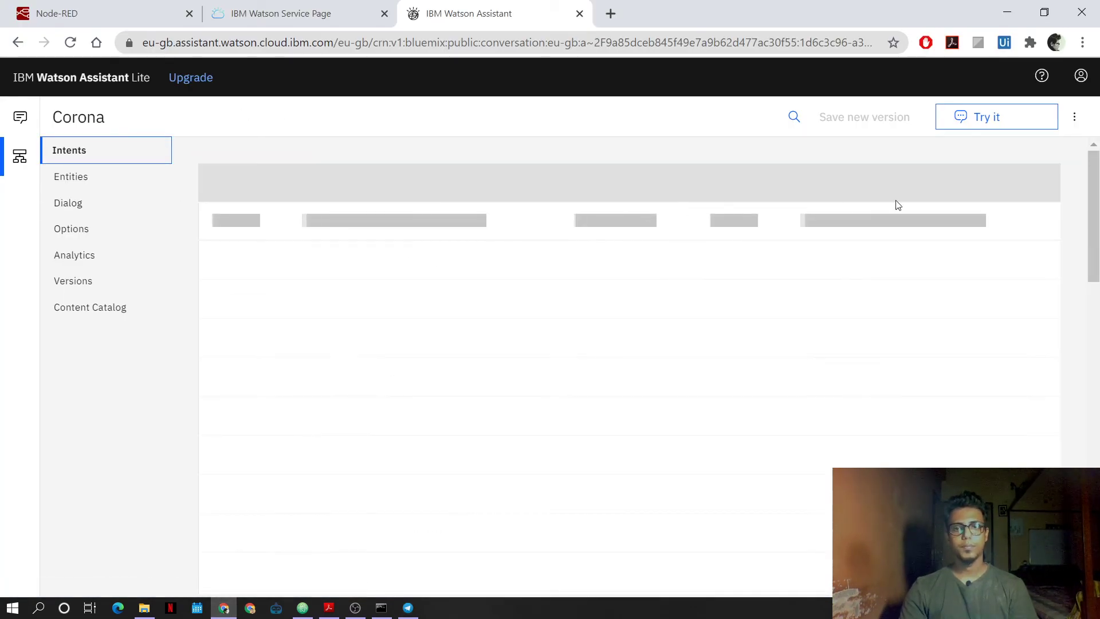
pyautogui.click(957, 189)
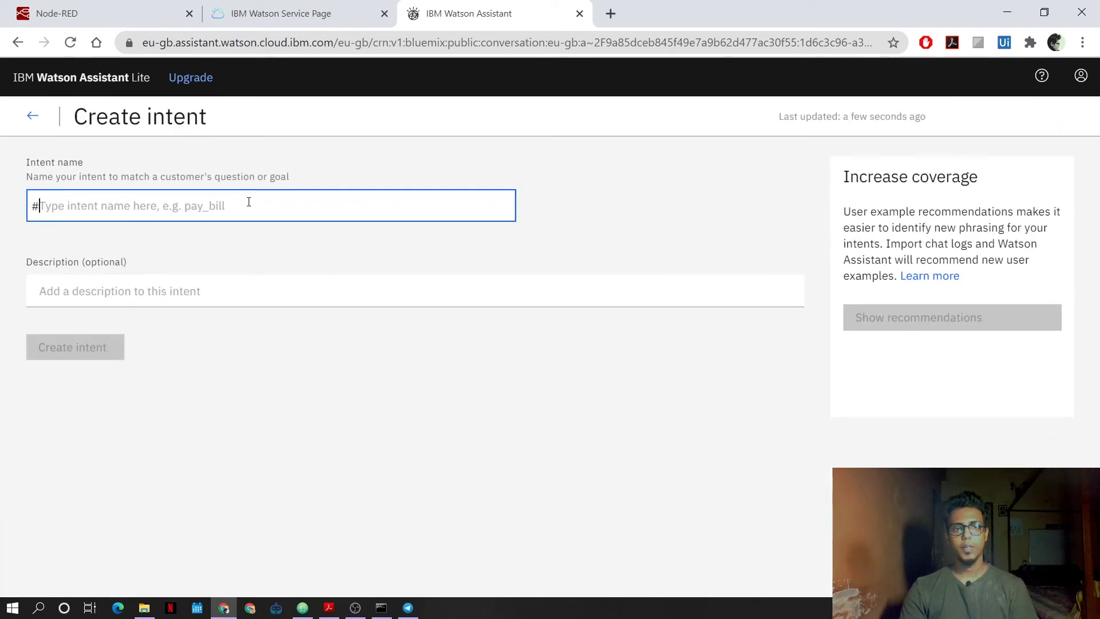
pyautogui.write('case')
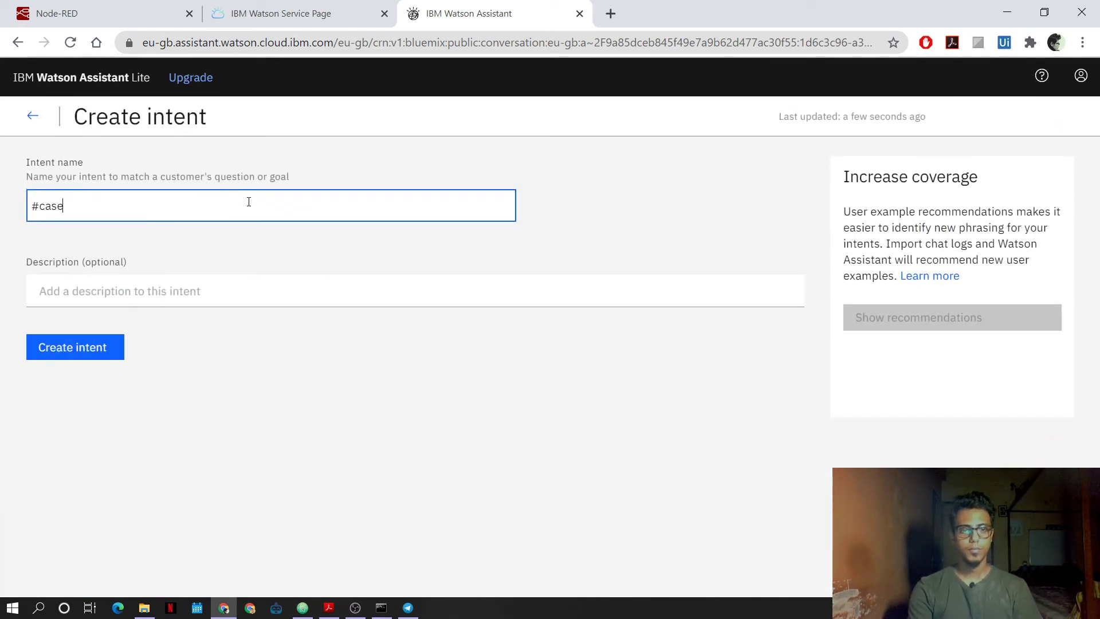
pyautogui.write('_count_ger')
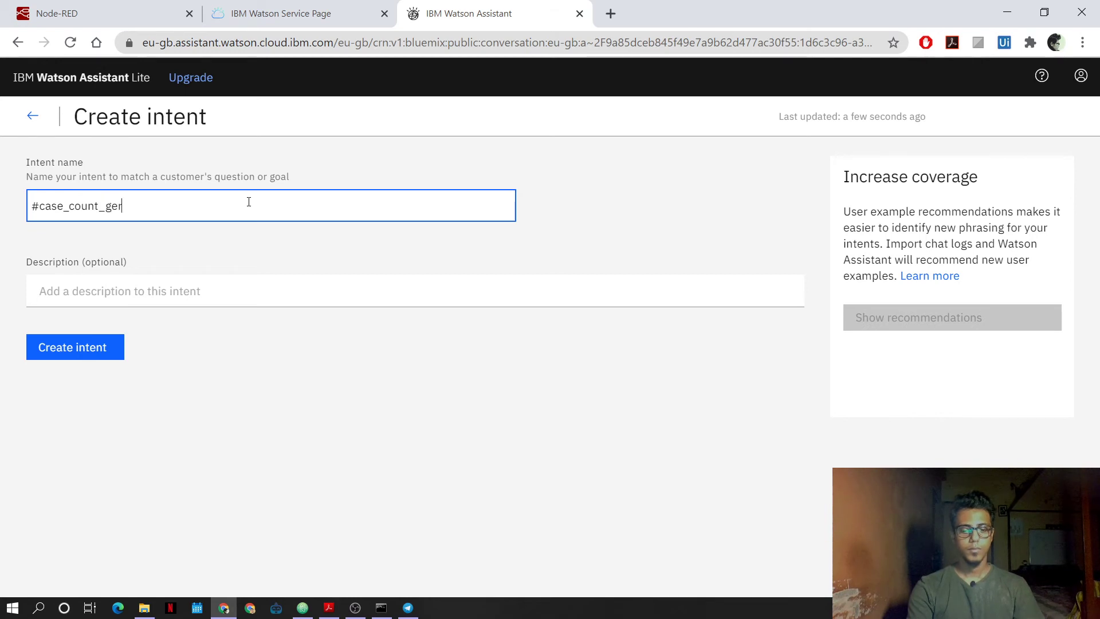
pyautogui.write('many')
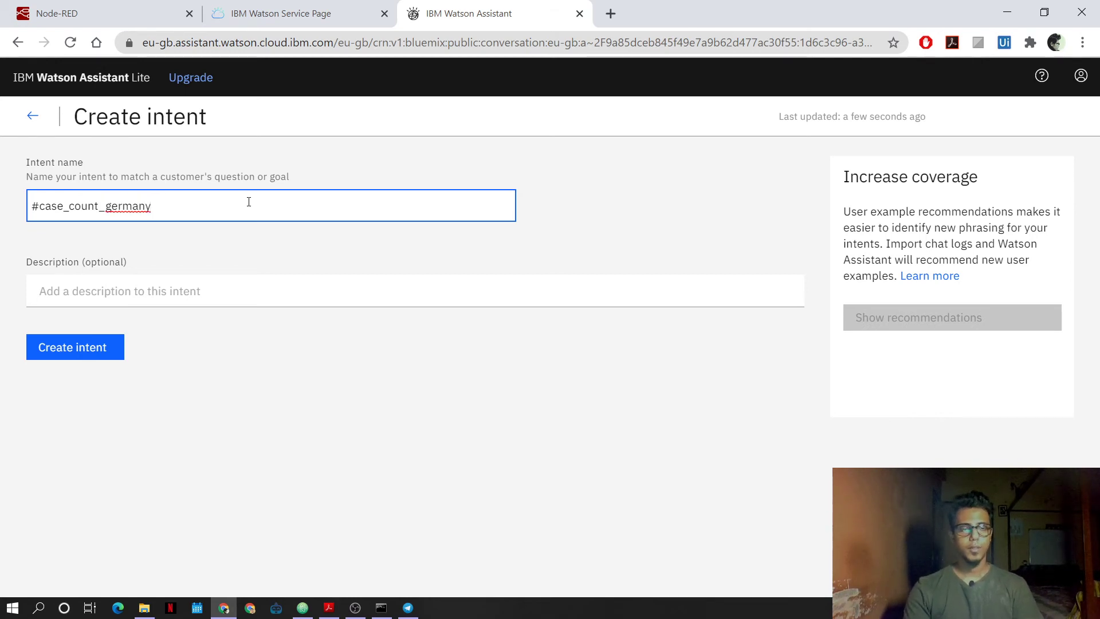
pyautogui.moveTo(199, 203); pyautogui.dragTo(39, 209)
pyautogui.click(120, 293)
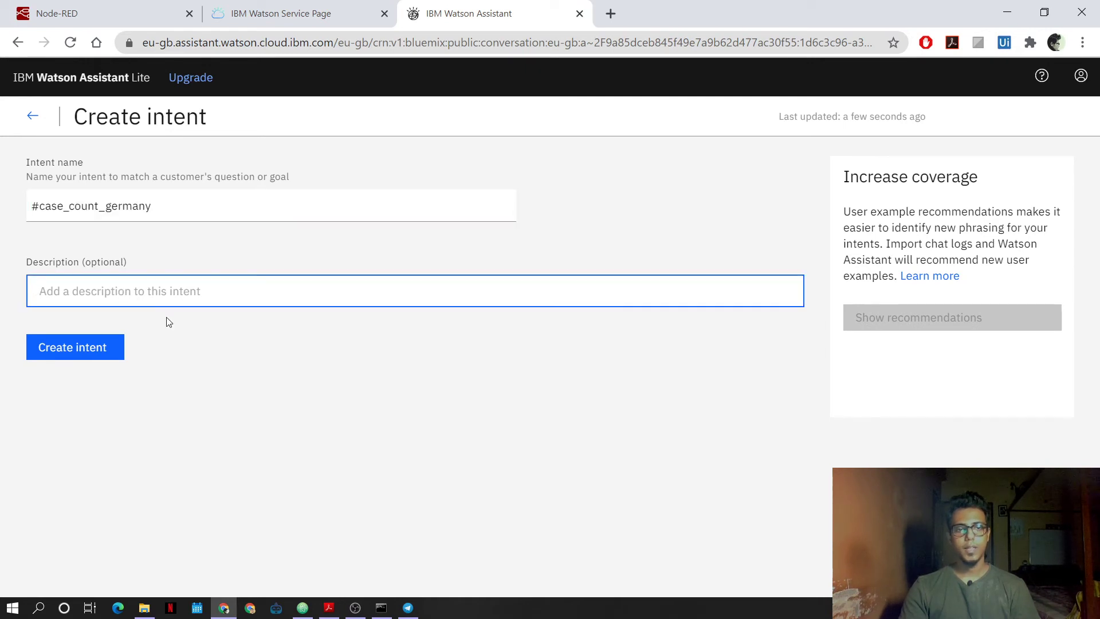
pyautogui.click(78, 354)
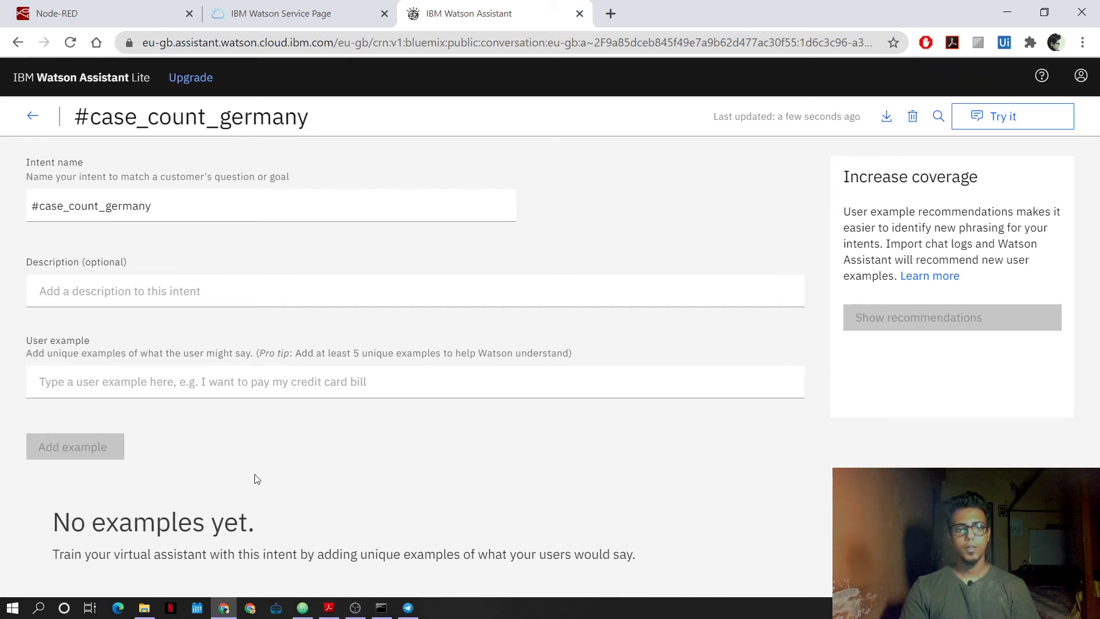
pyautogui.click(102, 386)
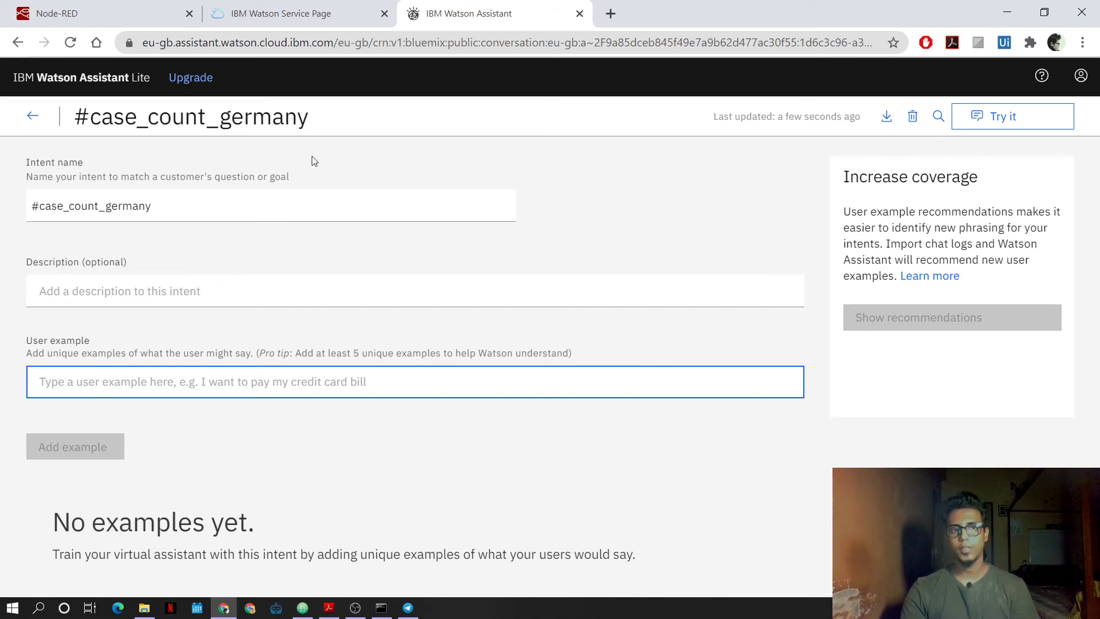
pyautogui.moveTo(96, 122); pyautogui.dragTo(324, 118)
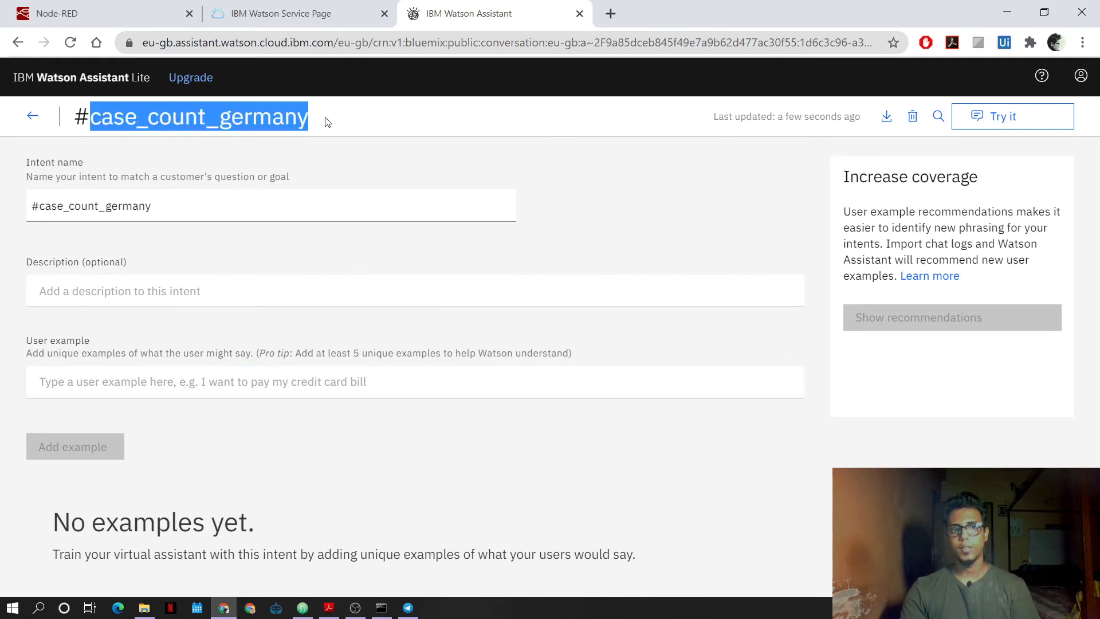
# - Add the user example "What is the corona case count in Germany?" to the #case_count_germany intent
pyautogui.click(77, 381)
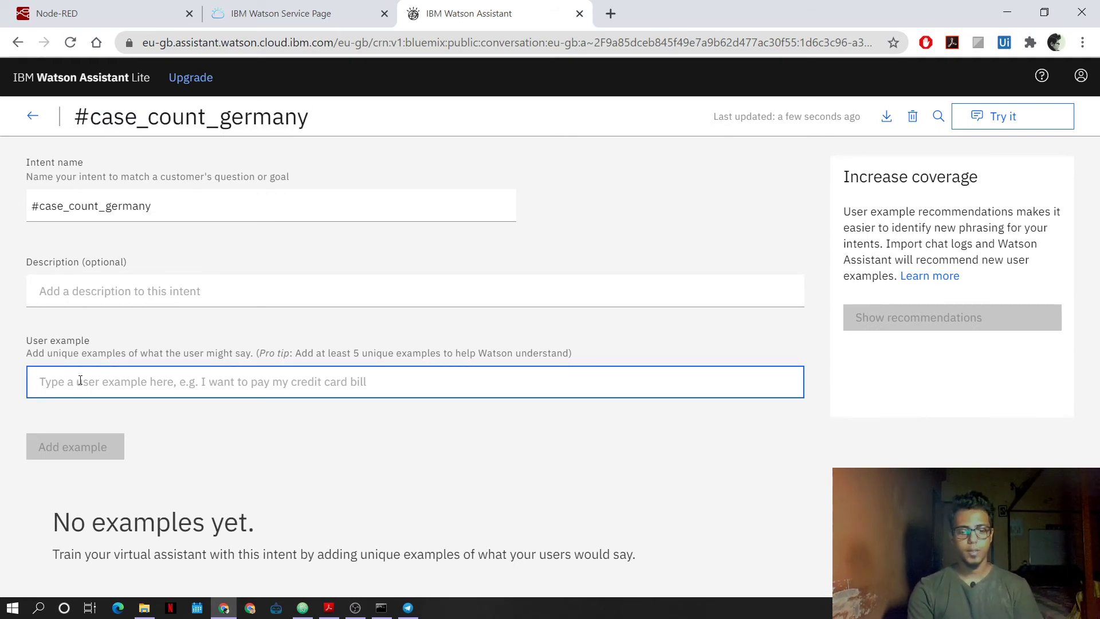
pyautogui.write('WH')
pyautogui.press('BackSpace')
pyautogui.press('BackSpace')
pyautogui.write('What')
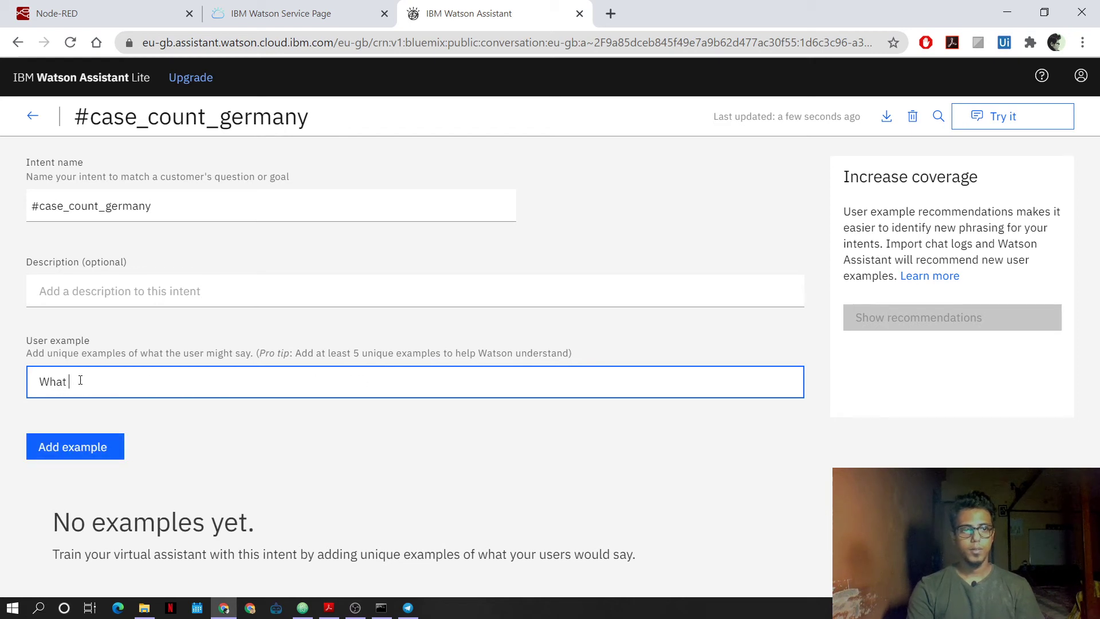
pyautogui.write(' is the corona case count in ')
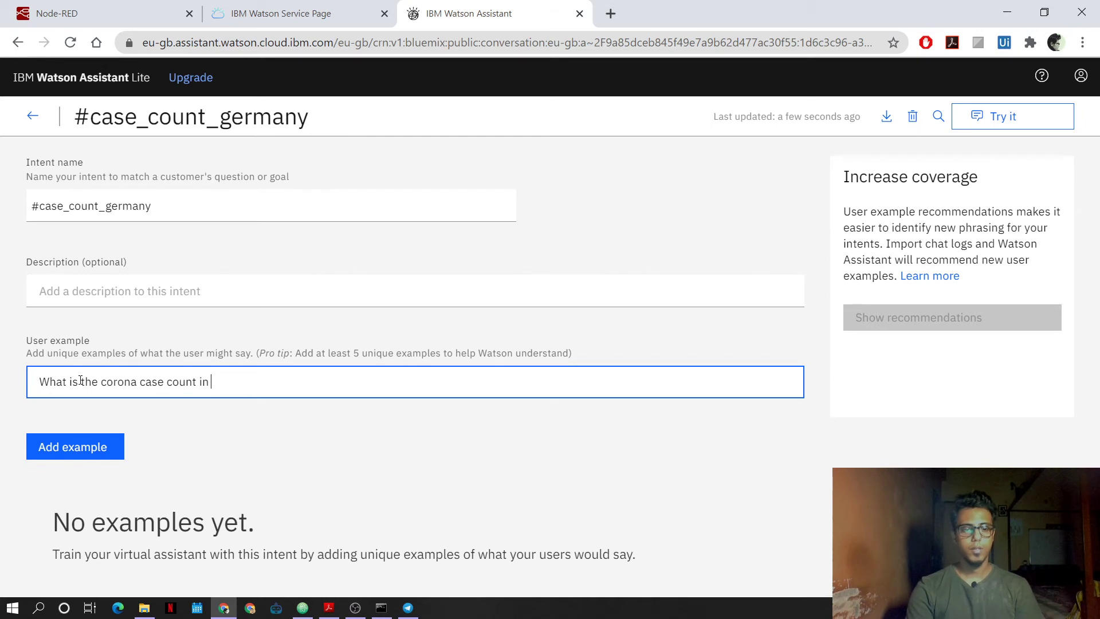
pyautogui.write('Germany?')
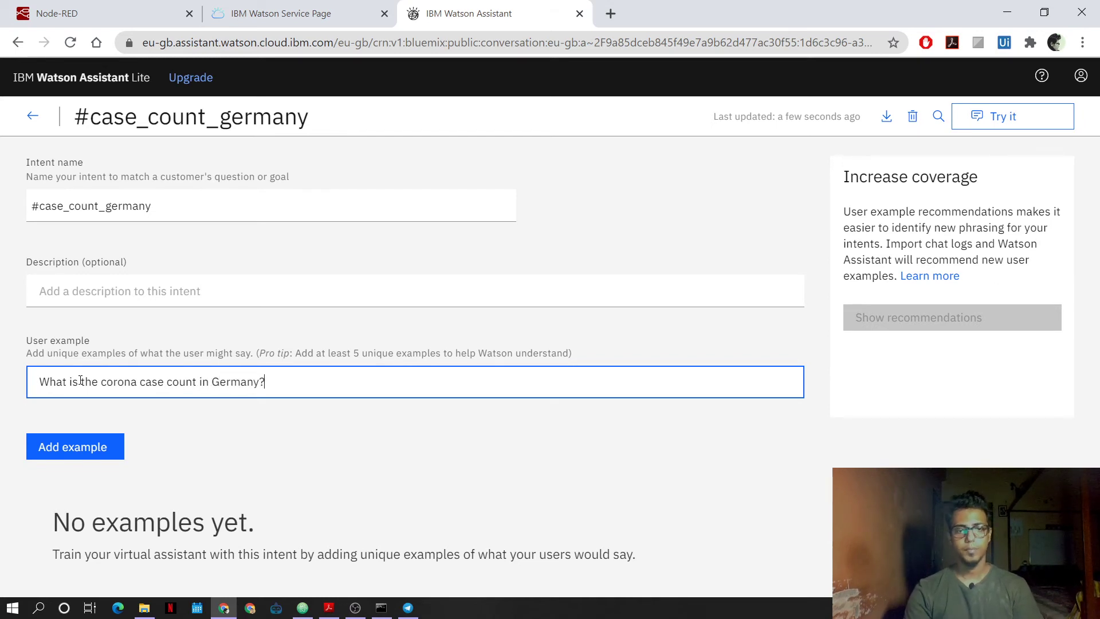
pyautogui.click(97, 446)
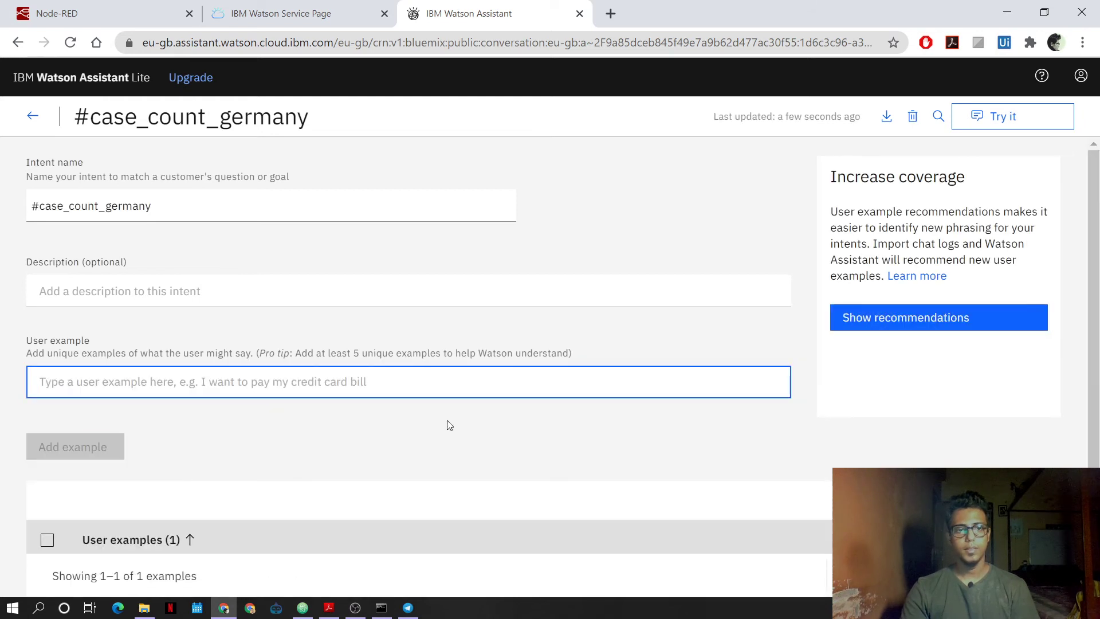
# - Add a second user example, "How many total cases of Corona in Germany", to the #case_count_germany intent
pyautogui.scroll(-1, 449, 423)
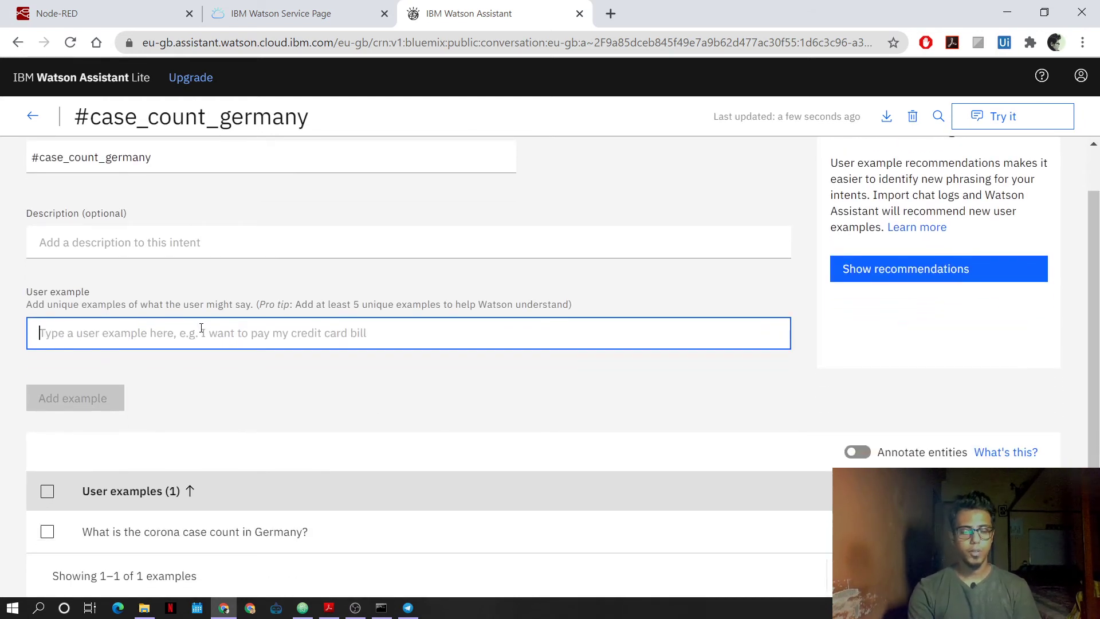
pyautogui.write('How man')
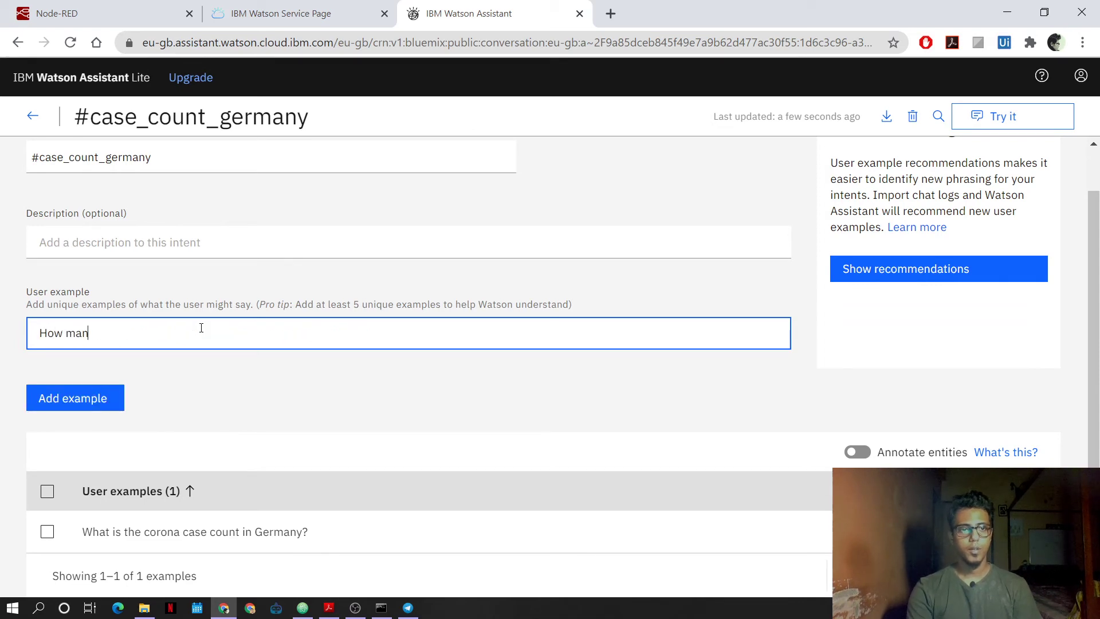
pyautogui.write('y cas')
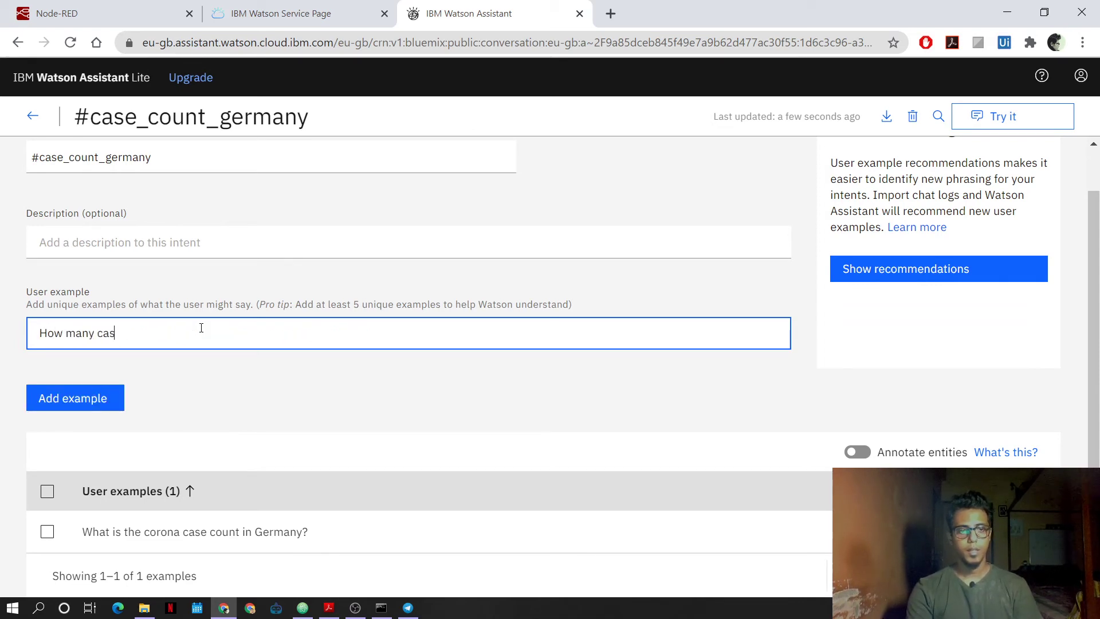
pyautogui.write('es')
pyautogui.press('BackSpace')
pyautogui.press('BackSpace')
pyautogui.press('BackSpace')
pyautogui.press('BackSpace')
pyautogui.write('total cases')
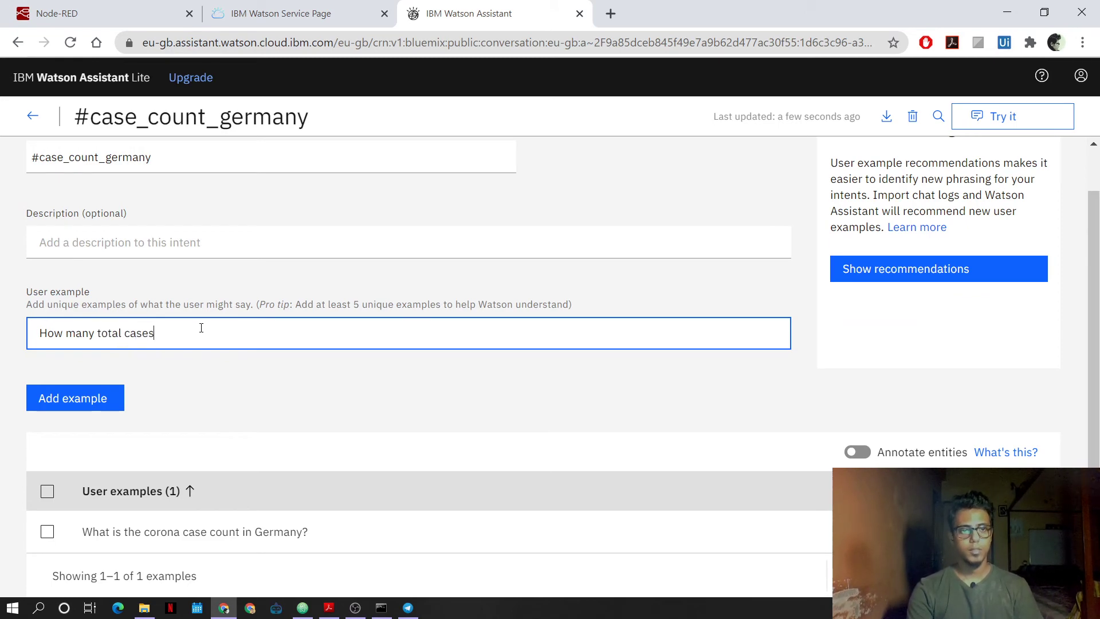
pyautogui.write(' of Coton')
pyautogui.press('BackSpace')
pyautogui.press('BackSpace')
pyautogui.press('BackSpace')
pyautogui.write('rona')
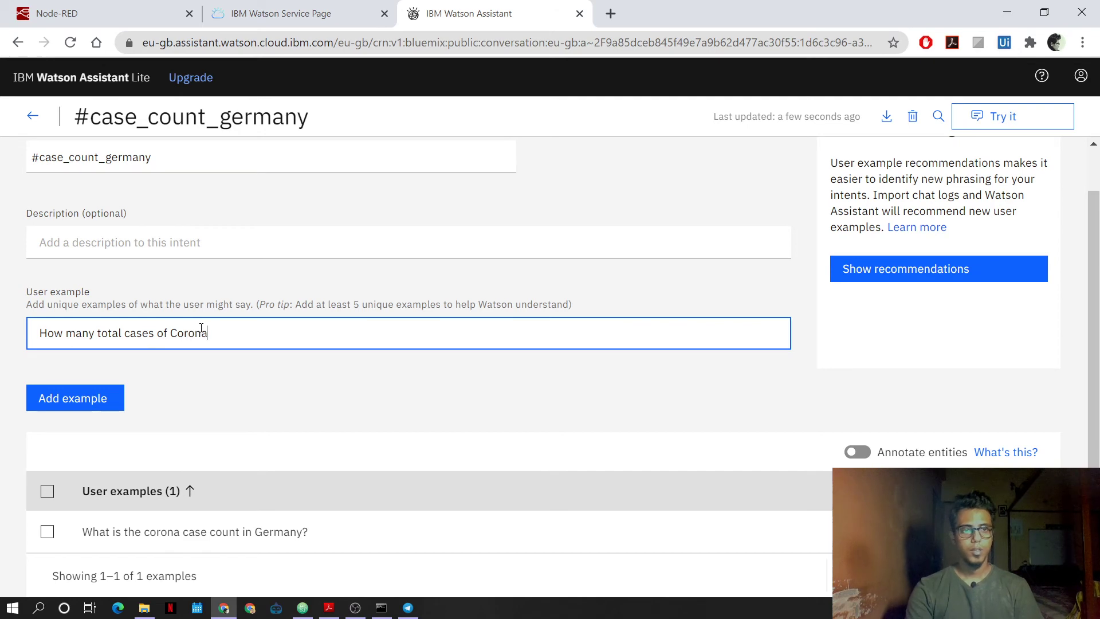
pyautogui.write(' in Germany')
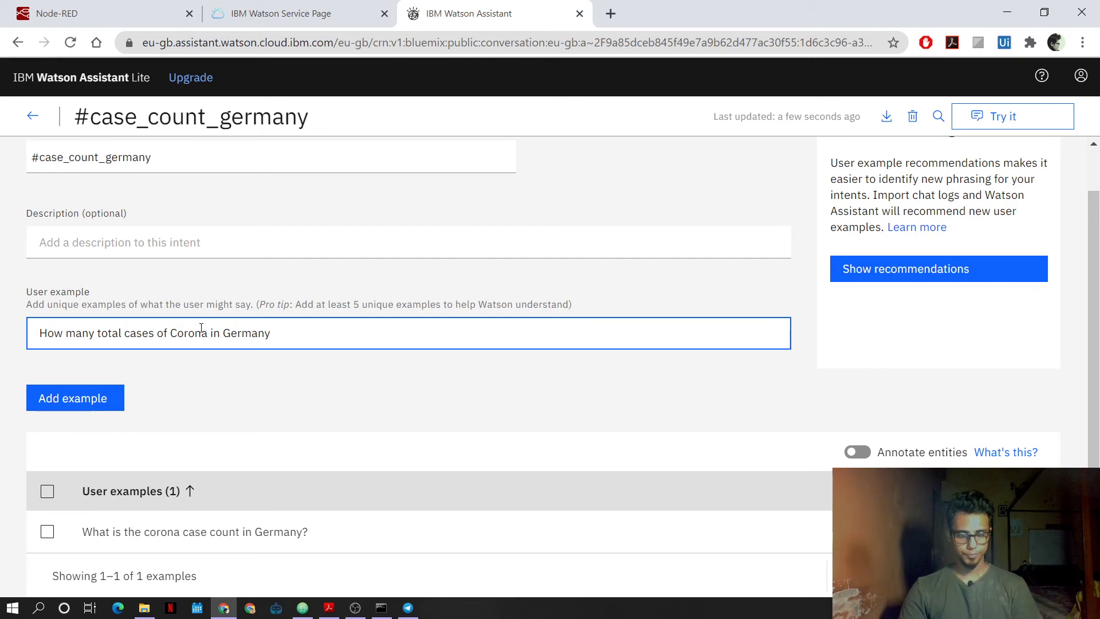
pyautogui.click(49, 401)
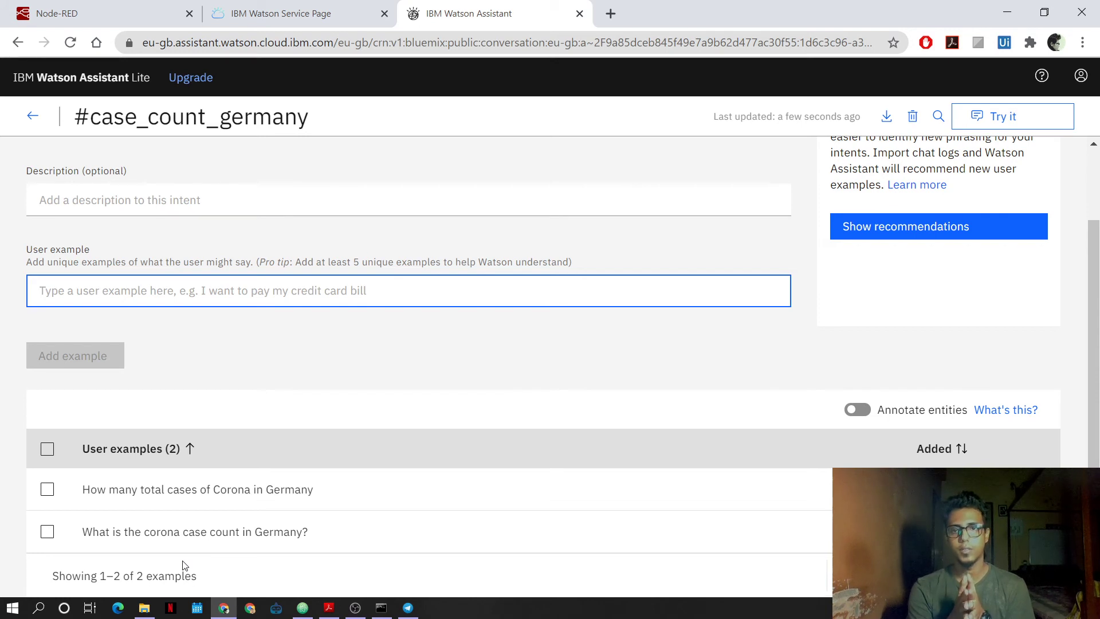
# - Test the skill in the Try it out chat with "Corona case count in Germany?", examine the reply and recognized intent, and close the chat
pyautogui.scroll(2, 189, 558)
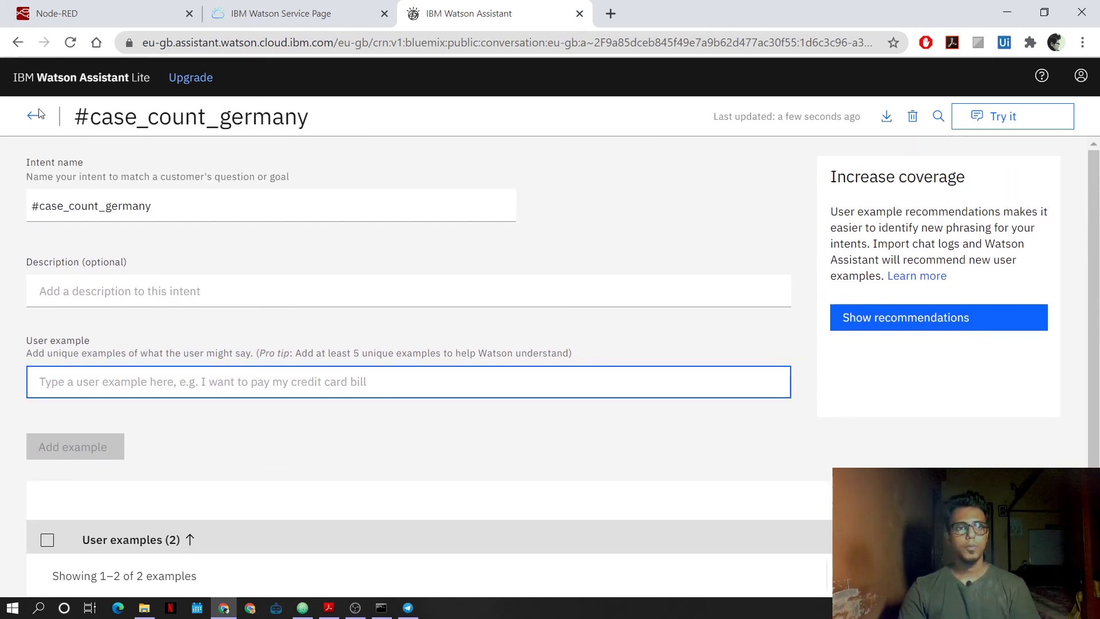
pyautogui.click(978, 115)
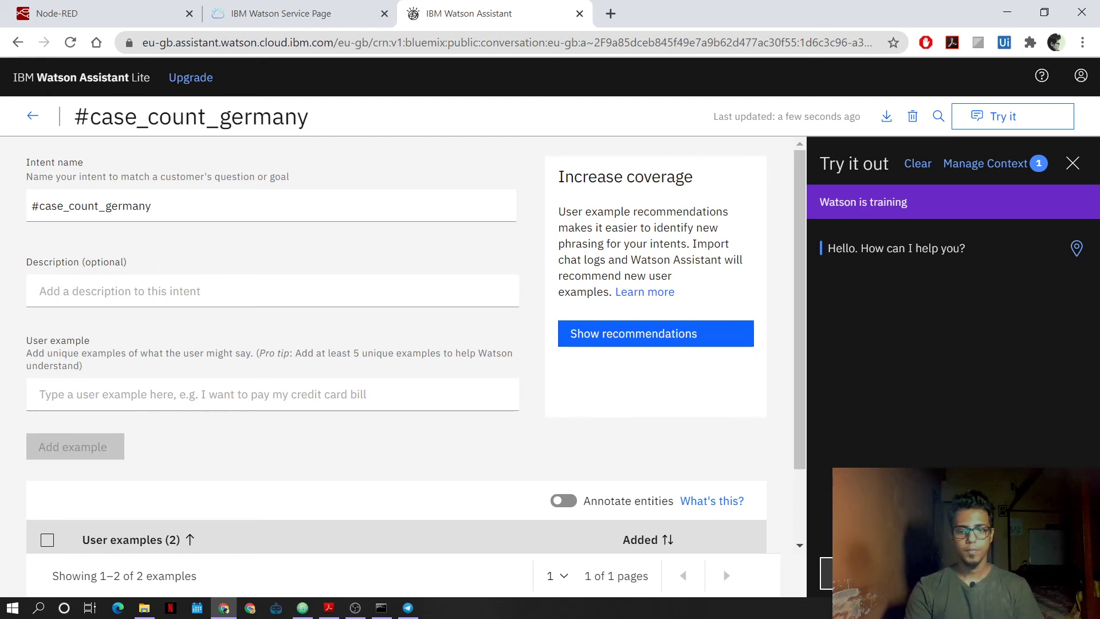
pyautogui.press('Return')
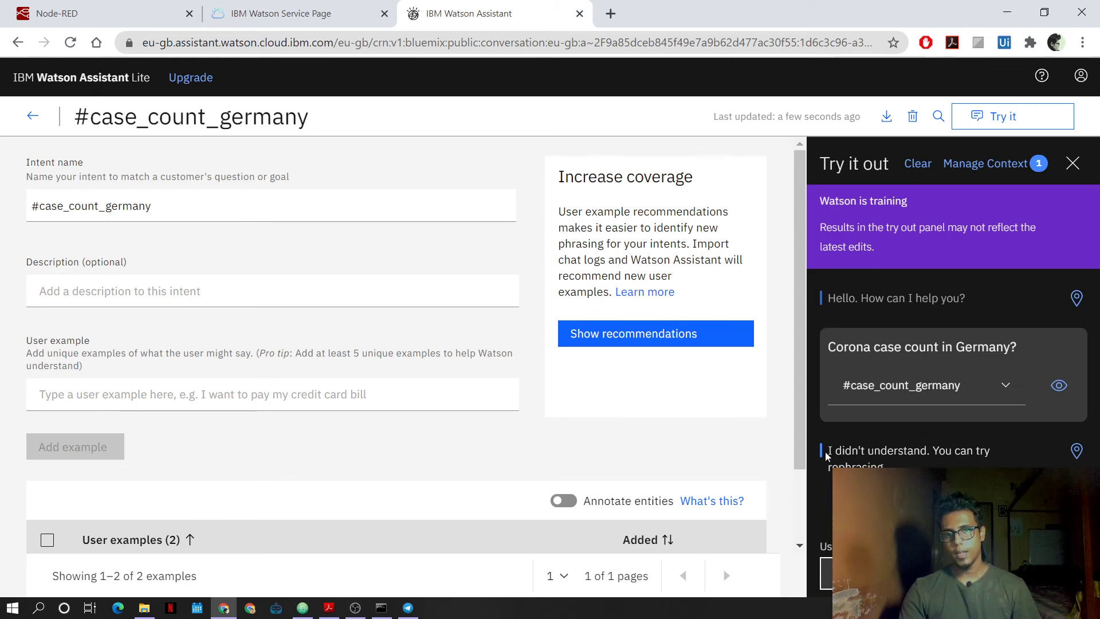
pyautogui.moveTo(827, 456); pyautogui.dragTo(888, 467)
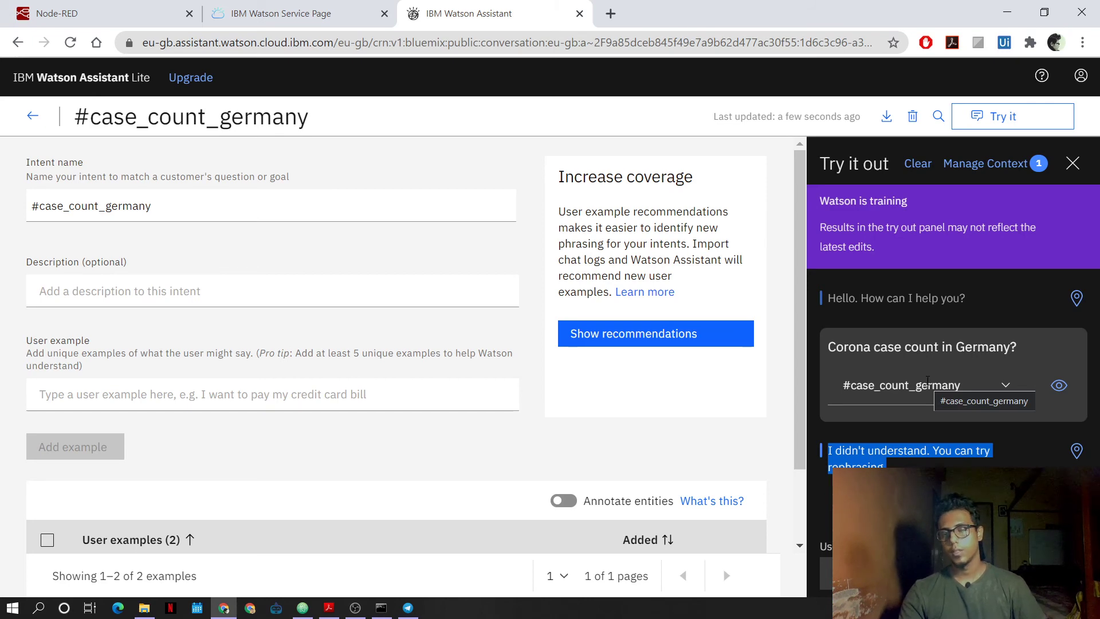
pyautogui.click(1073, 165)
# - In the Corona skill's dialog, add a node below Welcome with the condition #case_count_germany, and open its text response for editing
pyautogui.click(33, 116)
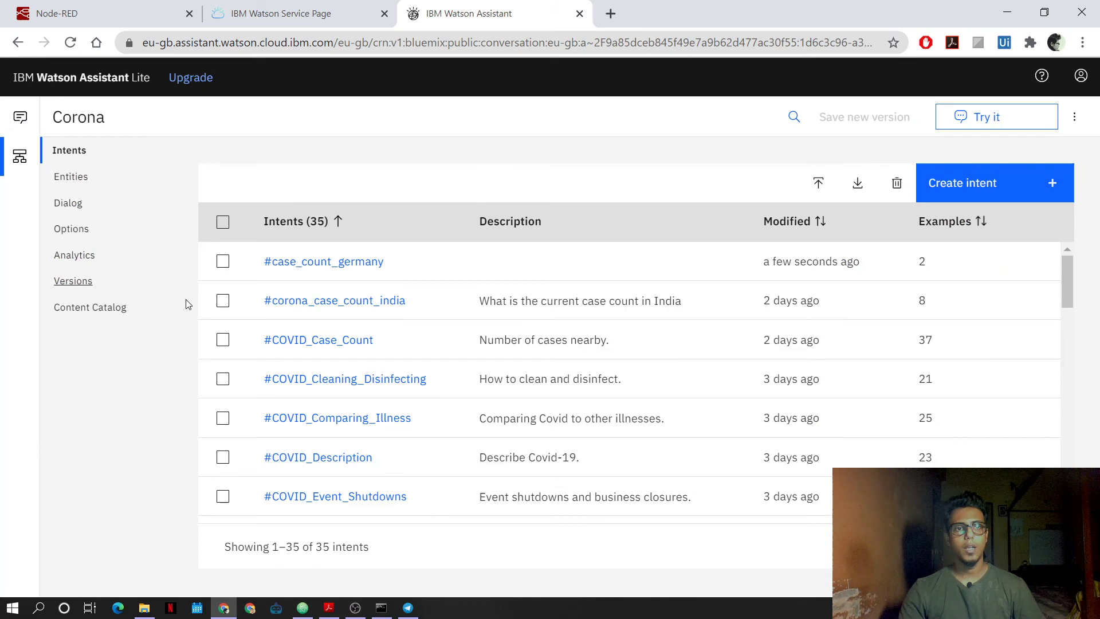
pyautogui.click(69, 210)
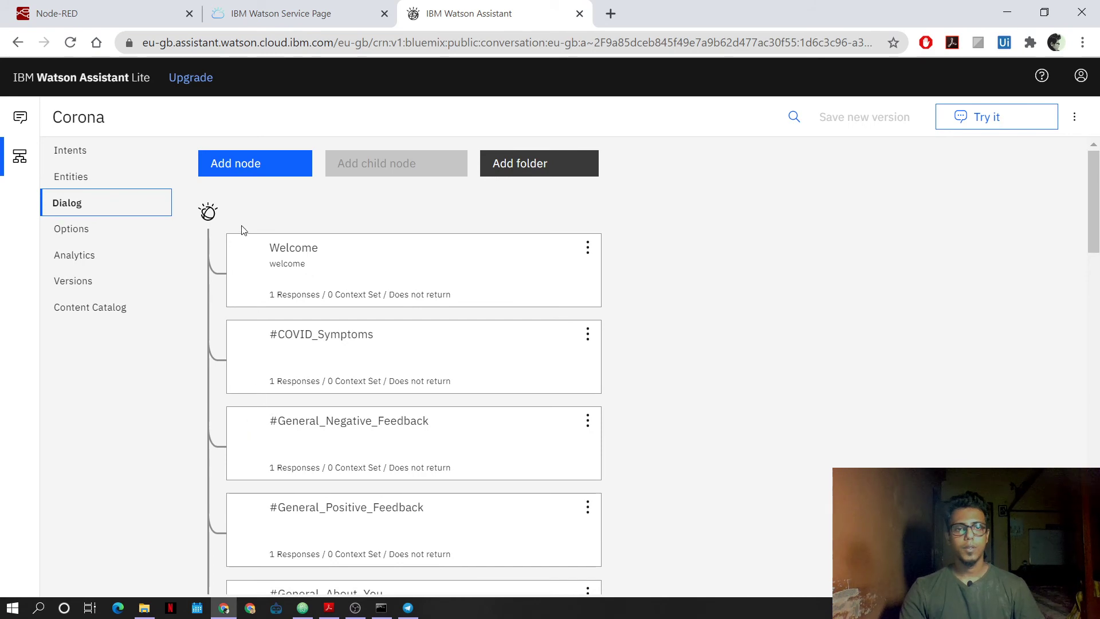
pyautogui.click(255, 163)
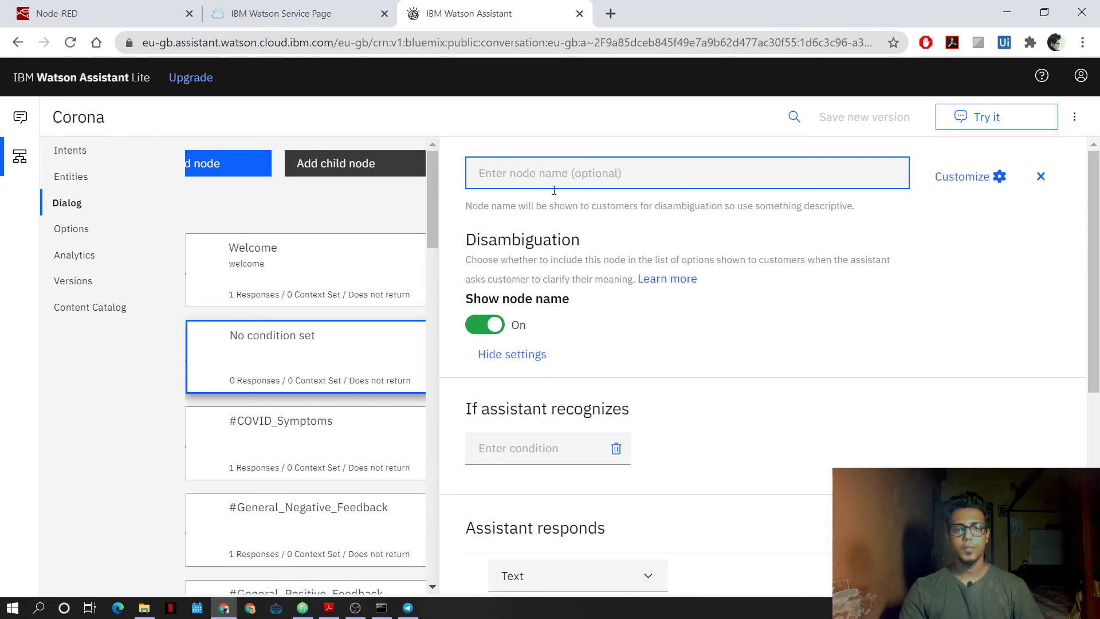
pyautogui.click(518, 448)
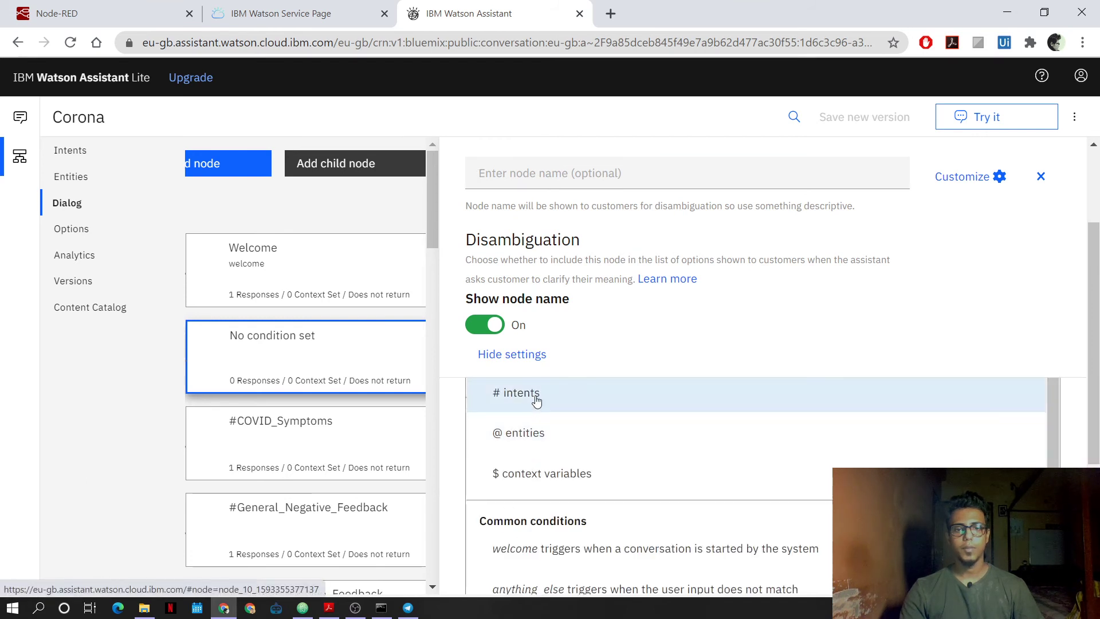
pyautogui.click(764, 341)
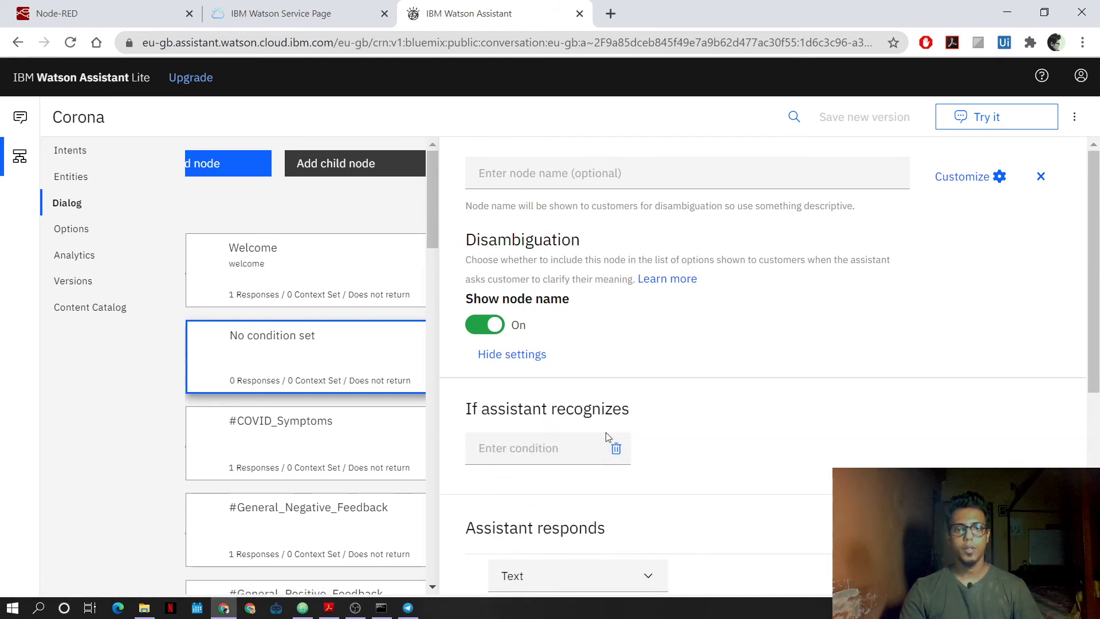
pyautogui.click(515, 450)
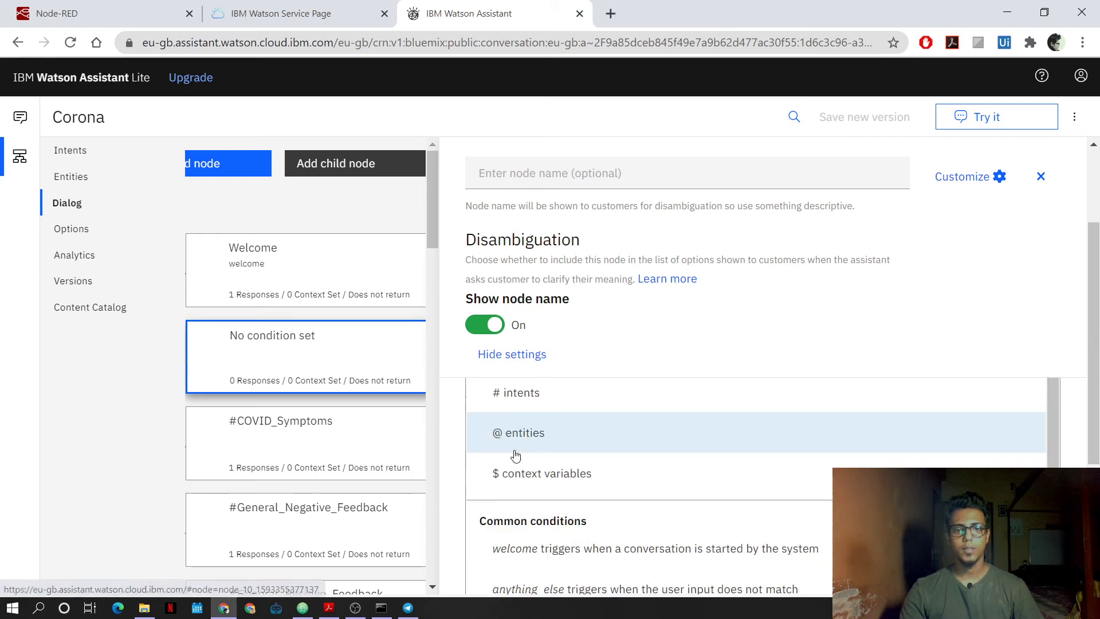
pyautogui.click(537, 405)
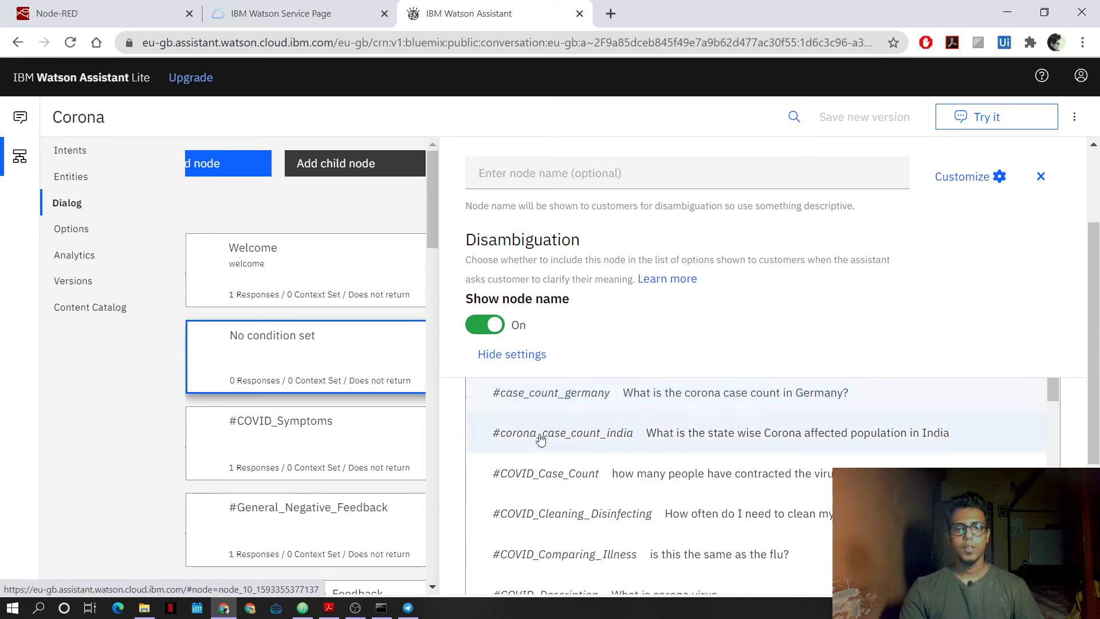
pyautogui.click(589, 401)
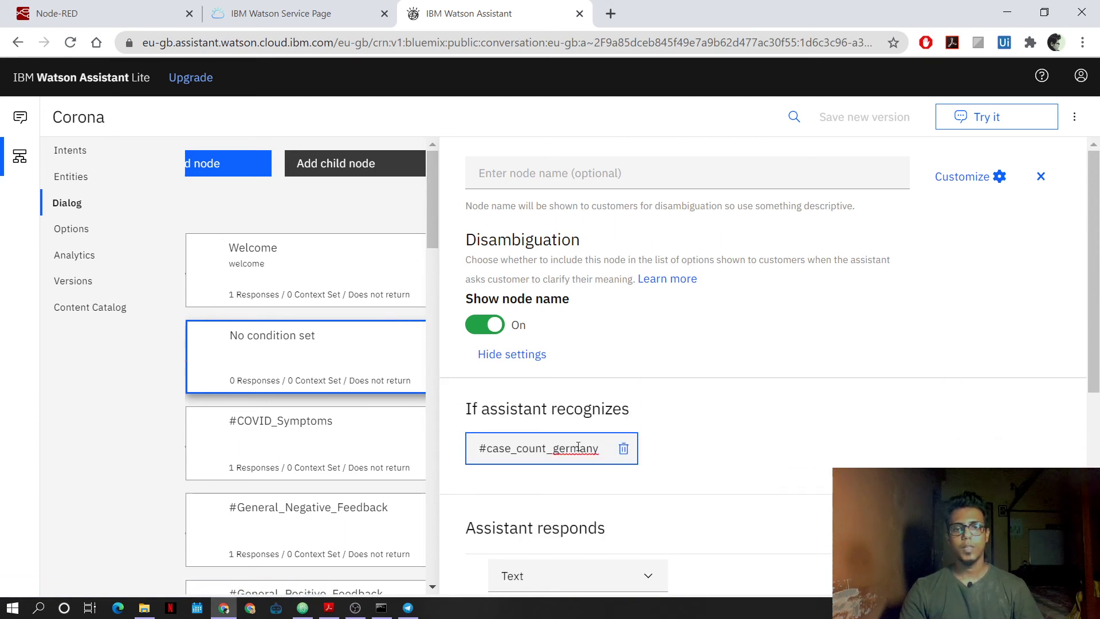
pyautogui.scroll(-3, 733, 477)
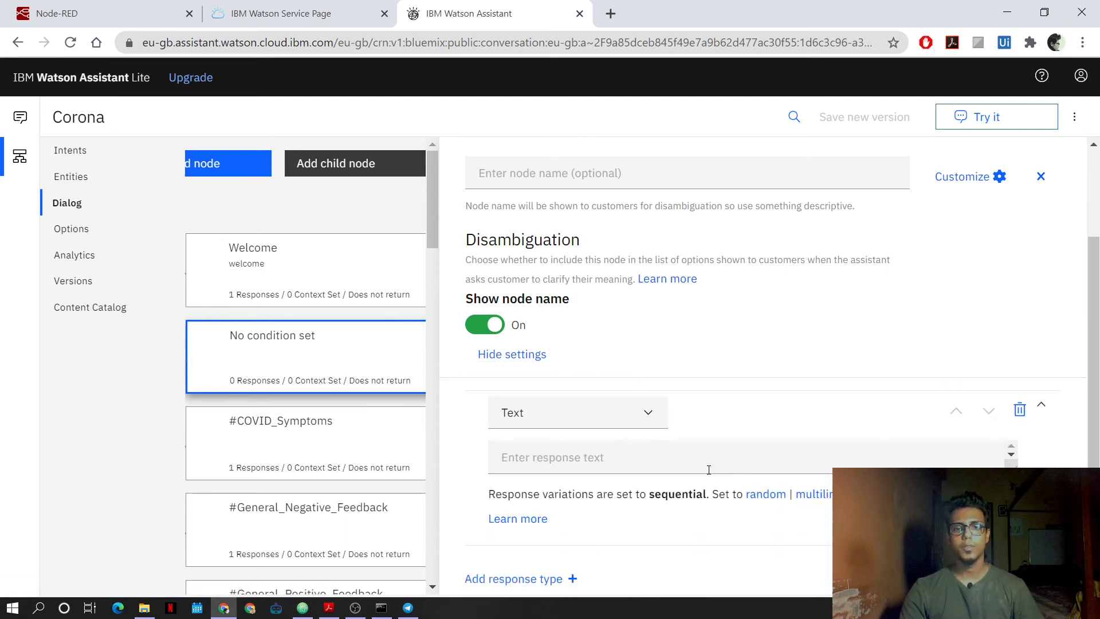
pyautogui.click(662, 461)
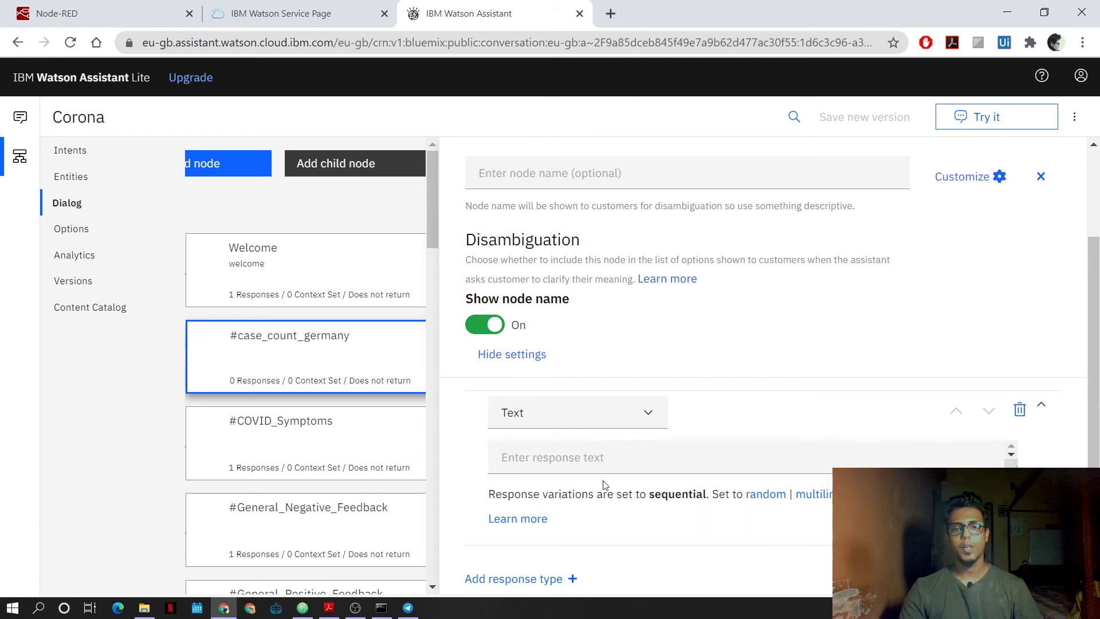
pyautogui.click(621, 452)
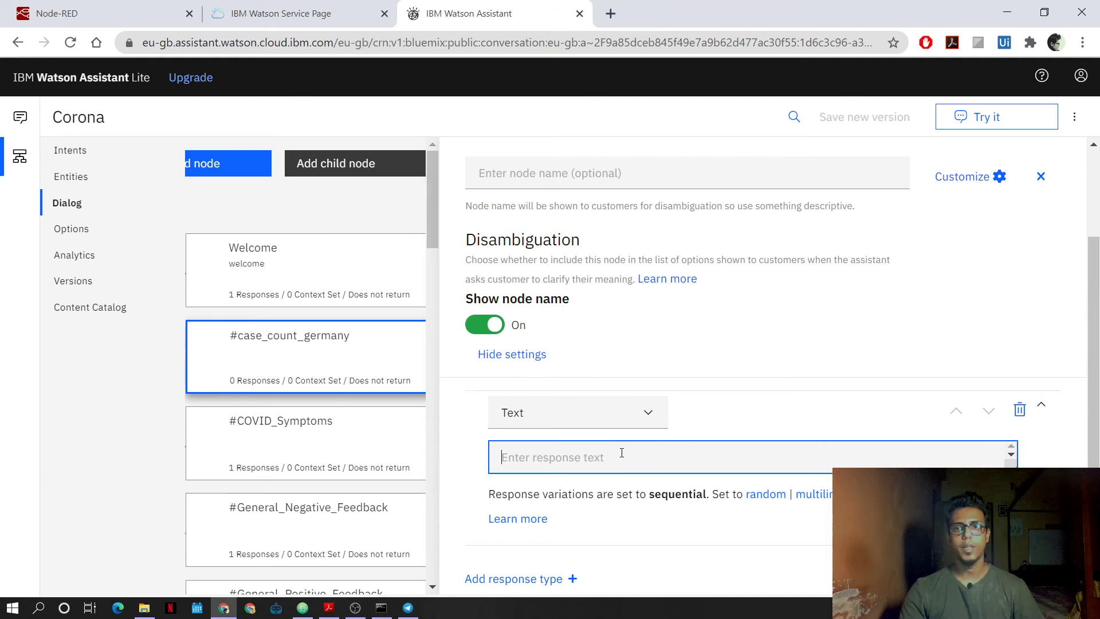
# - Search Google in a new browser tab for "case count in Germany" and look through the coronavirus statistics and web results
pyautogui.click(612, 13)
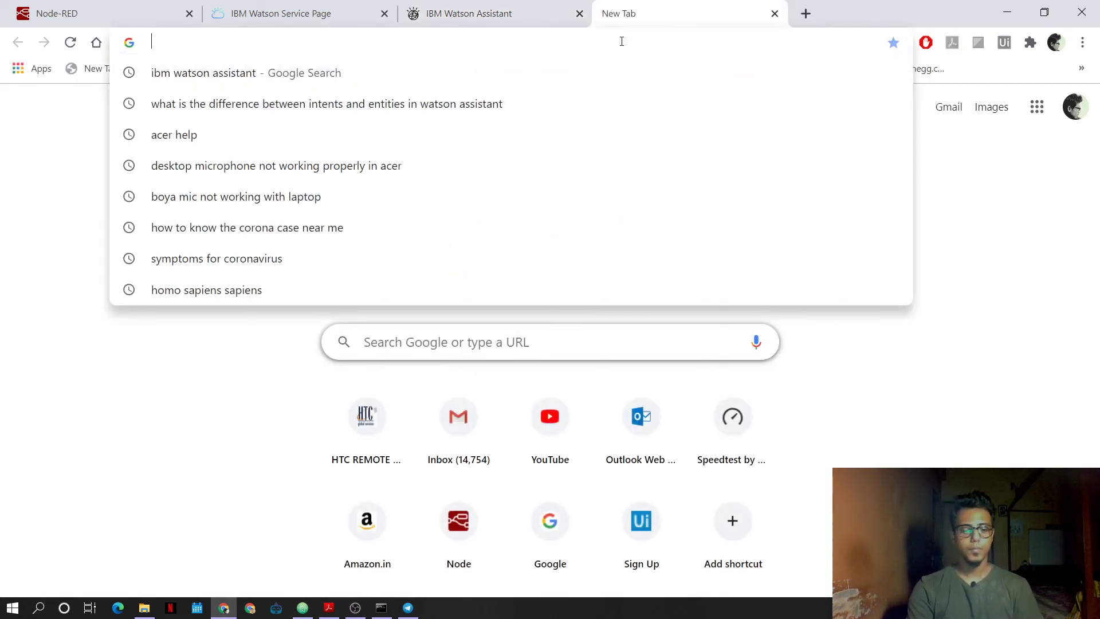
pyautogui.write('case count in')
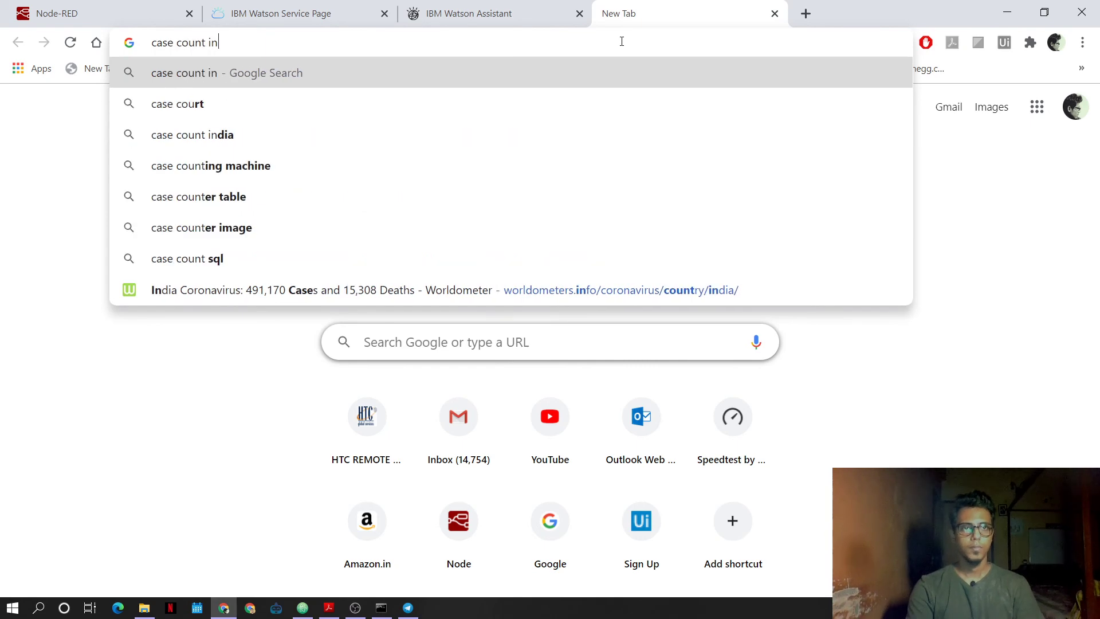
pyautogui.write(' Germany')
pyautogui.press('Return')
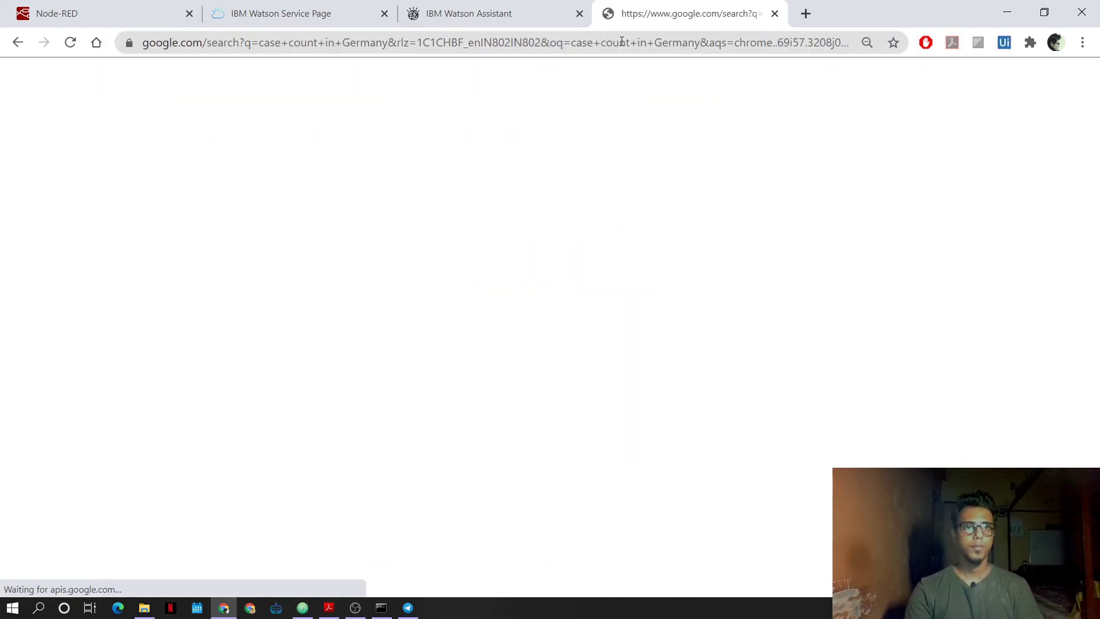
pyautogui.scroll(-3, 355, 332)
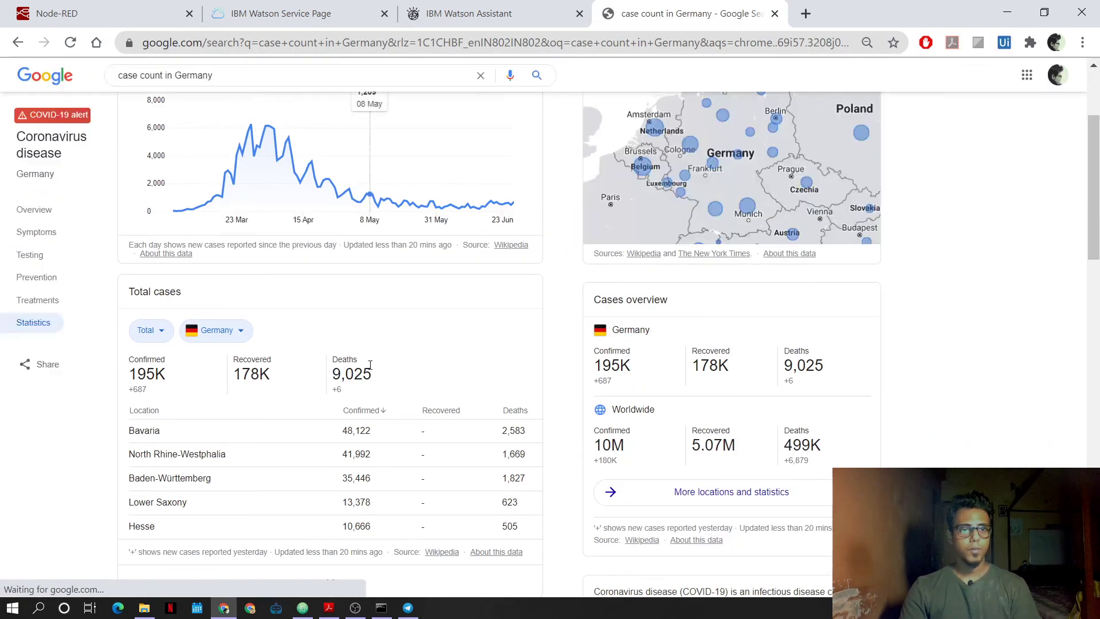
pyautogui.scroll(-4, 370, 365)
pyautogui.scroll(-6, 370, 366)
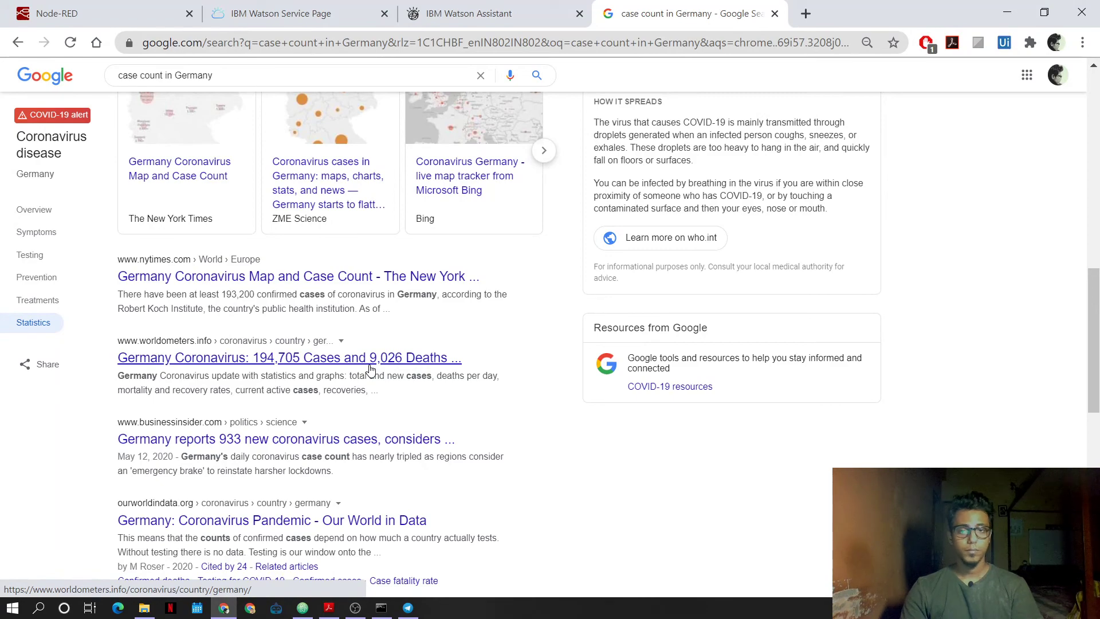
pyautogui.scroll(4, 370, 370)
pyautogui.scroll(5, 370, 370)
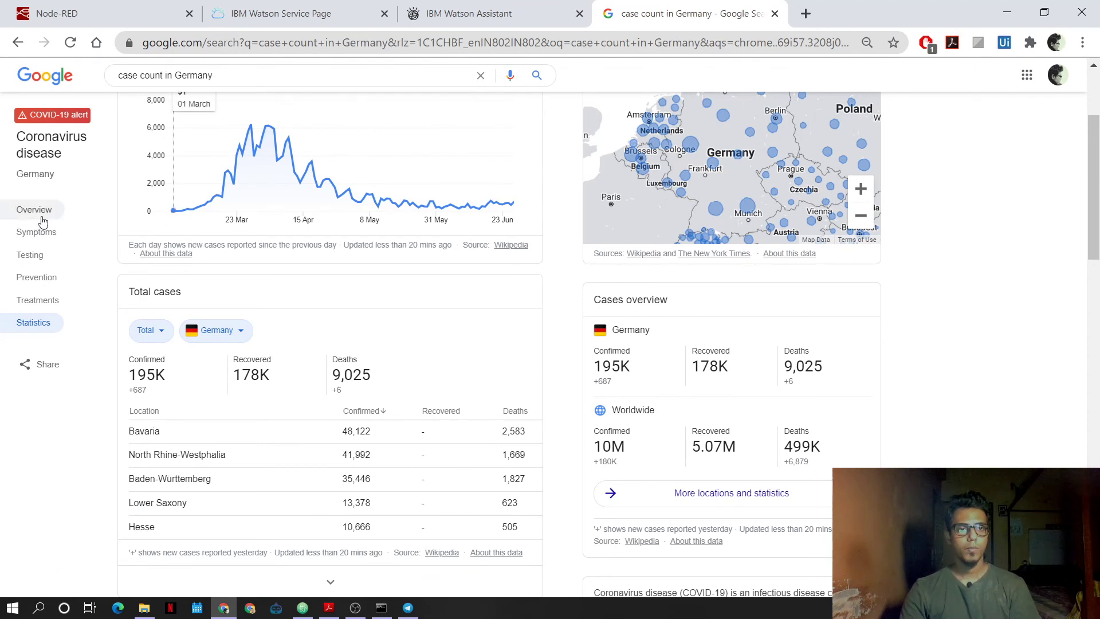
pyautogui.scroll(-1, 209, 424)
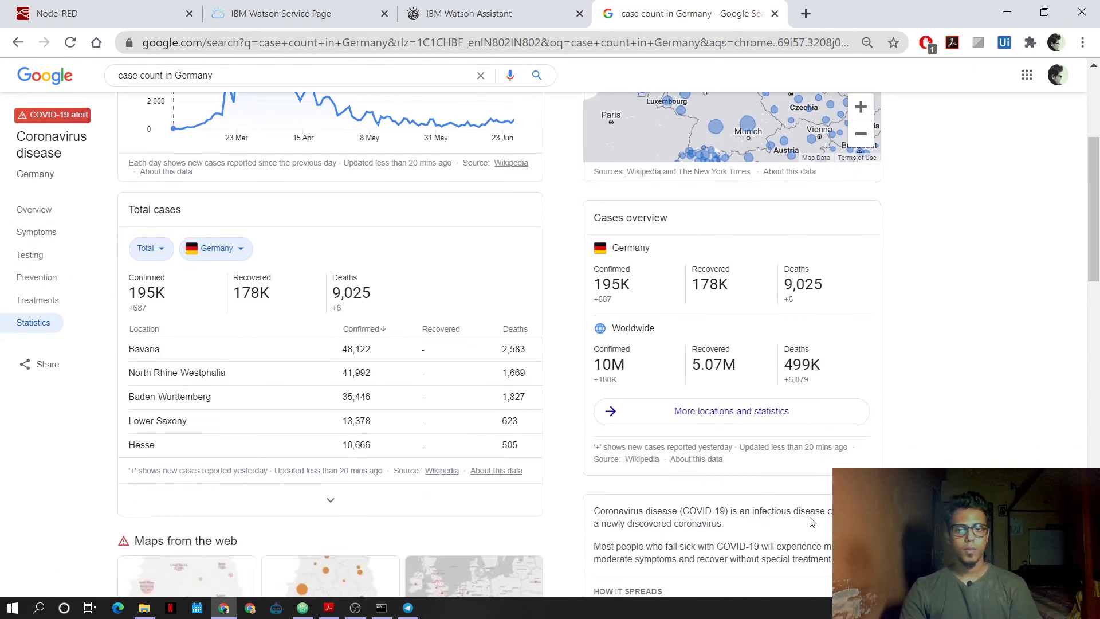
pyautogui.scroll(-4, 630, 515)
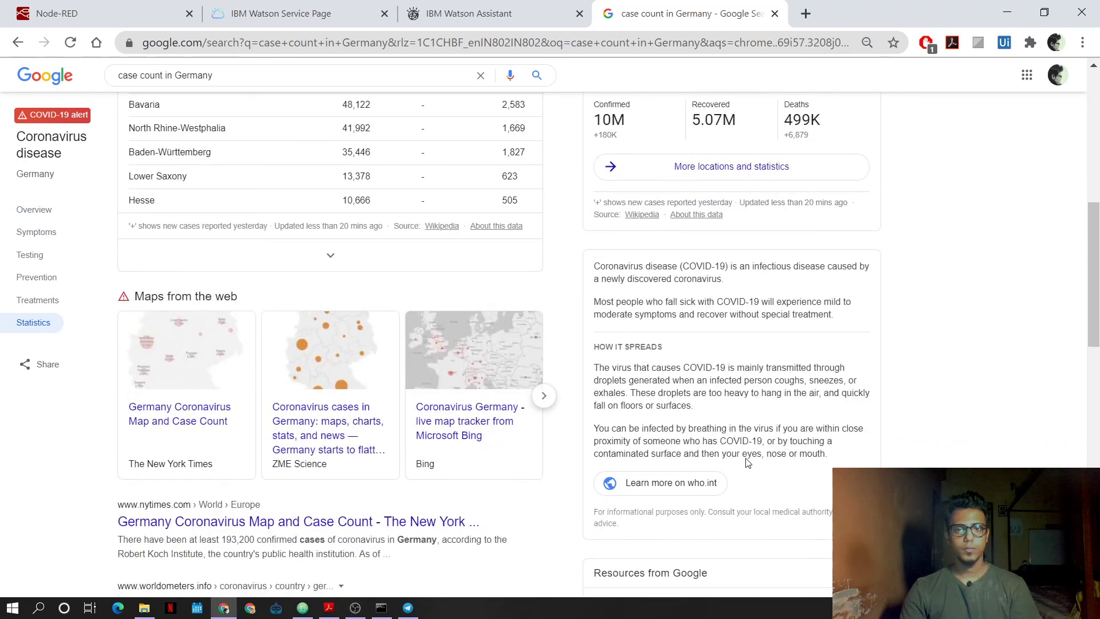
# - Open the full coronavirus locations and statistics page from the search results and select Germany in its cases table
pyautogui.scroll(3, 747, 463)
pyautogui.click(738, 338)
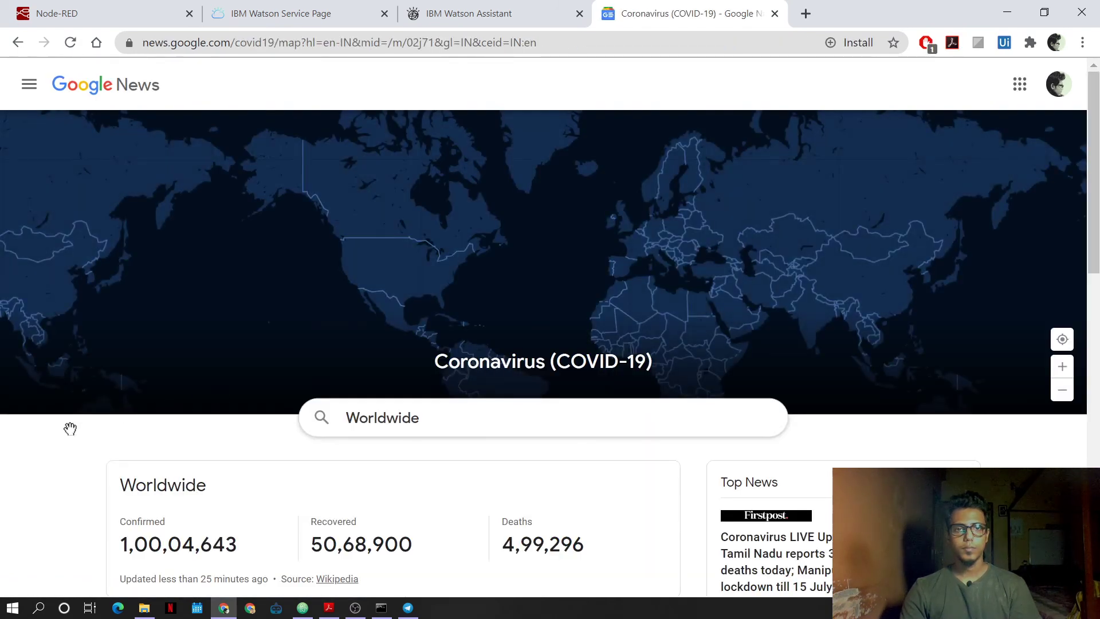
pyautogui.scroll(-4, 72, 434)
pyautogui.scroll(-6, 72, 433)
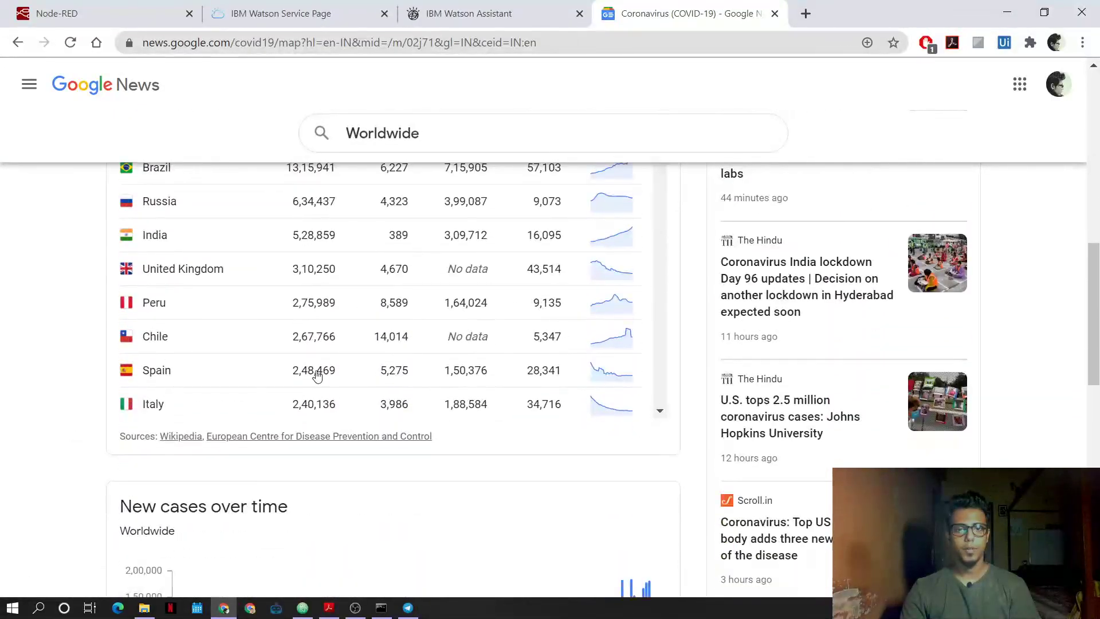
pyautogui.scroll(2, 525, 329)
pyautogui.scroll(-2, 525, 338)
pyautogui.scroll(2, 538, 335)
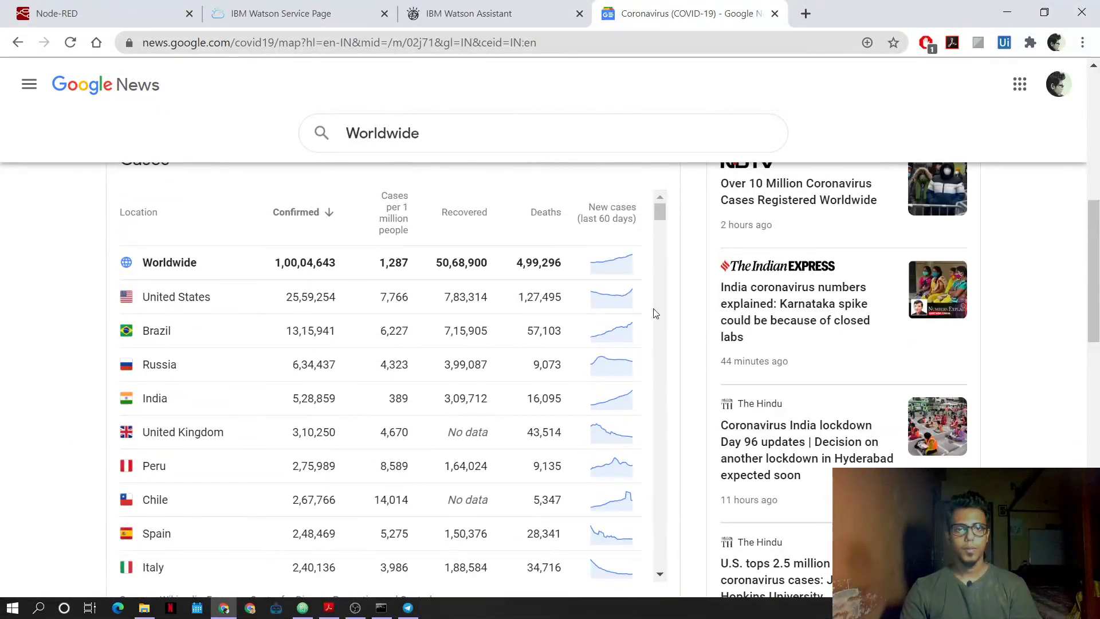
pyautogui.scroll(-5, 664, 229)
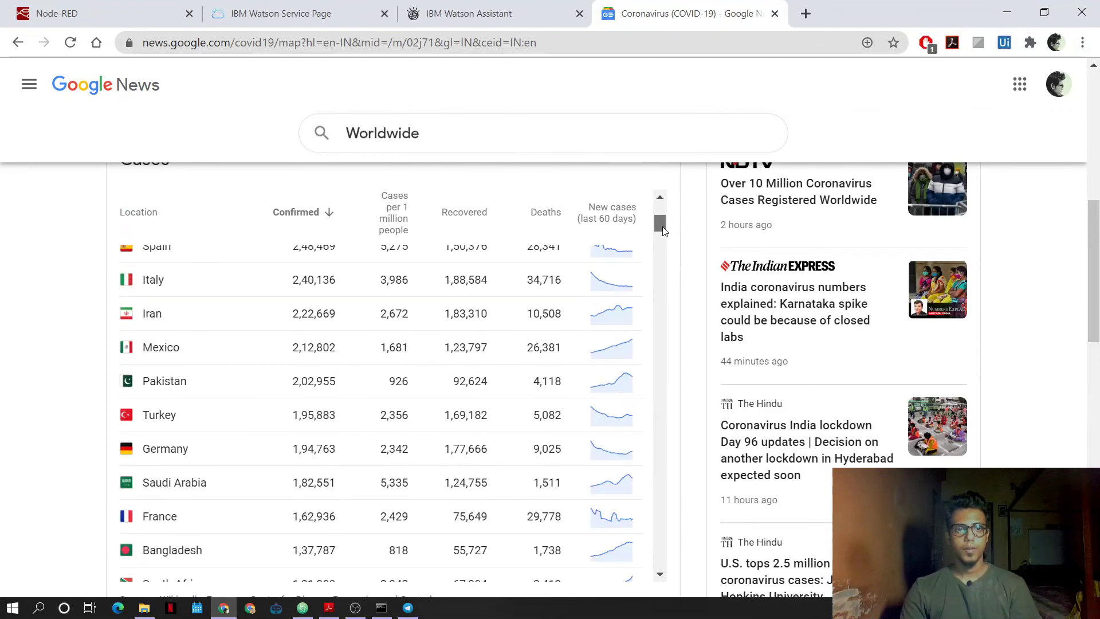
pyautogui.click(166, 449)
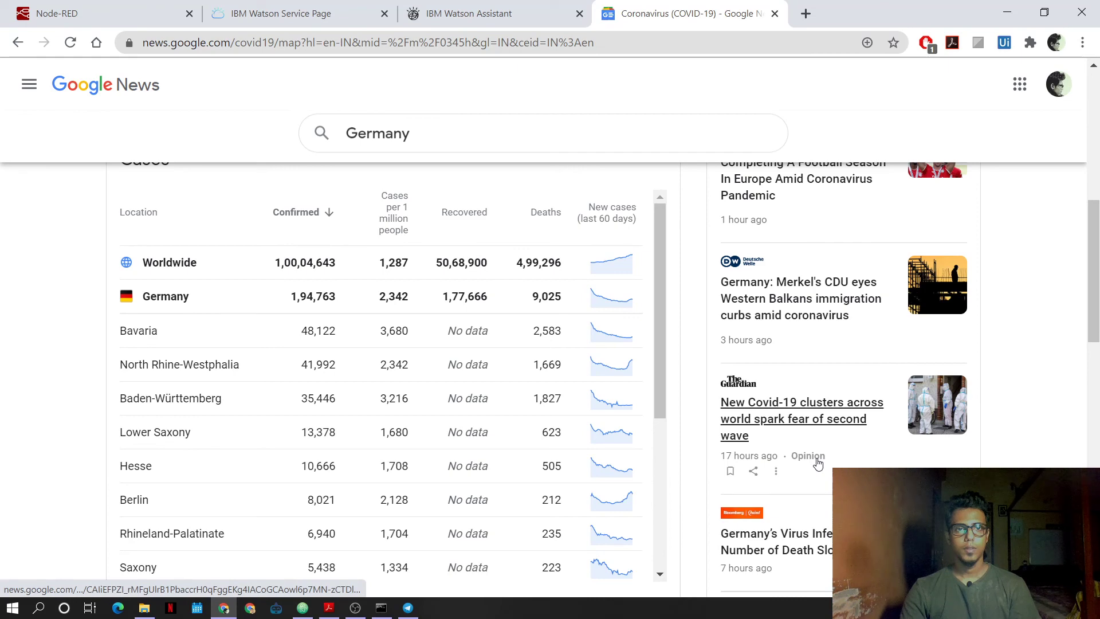
# - Look over Germany's coronavirus summary and map, and copy the page's web address
pyautogui.scroll(4, 2, 487)
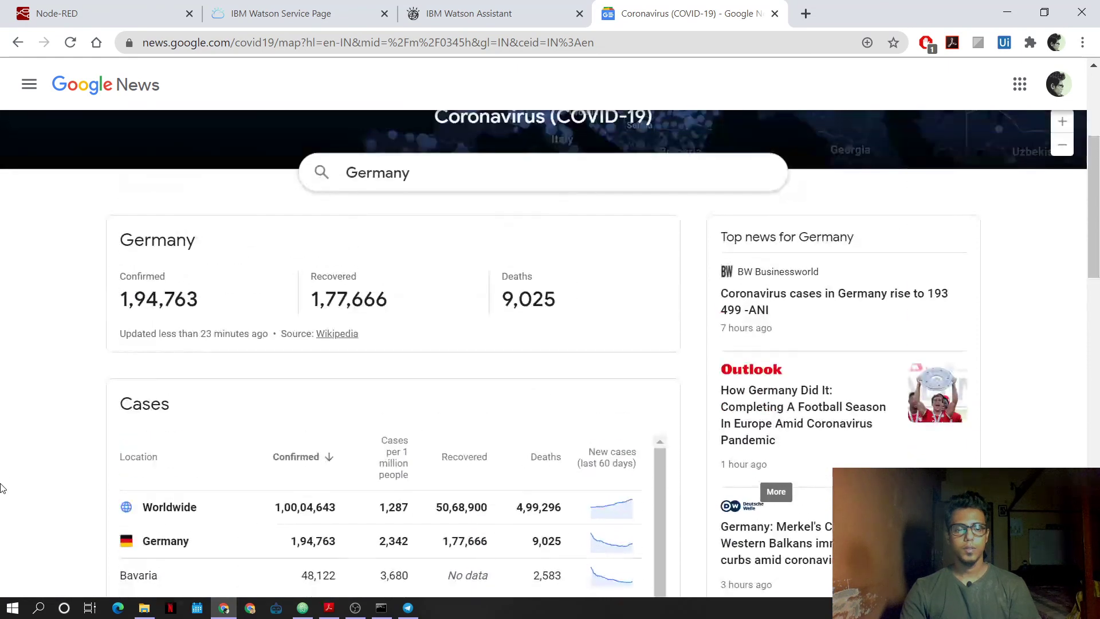
pyautogui.scroll(3, 2, 487)
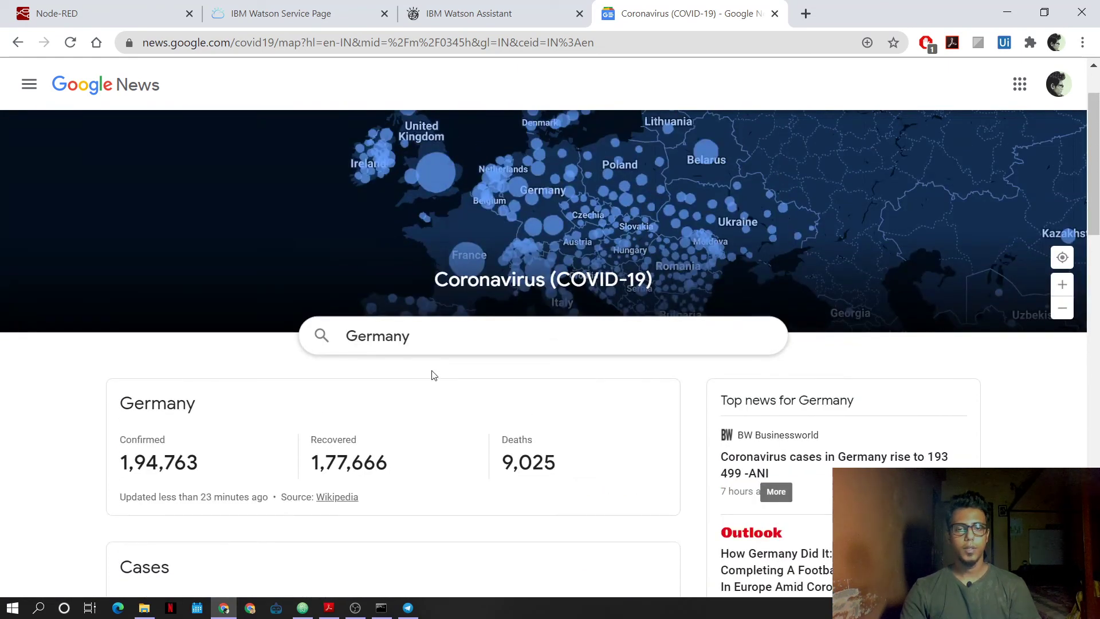
pyautogui.scroll(2, 434, 375)
pyautogui.click(647, 43)
pyautogui.hotkey('ctrl', 'c')
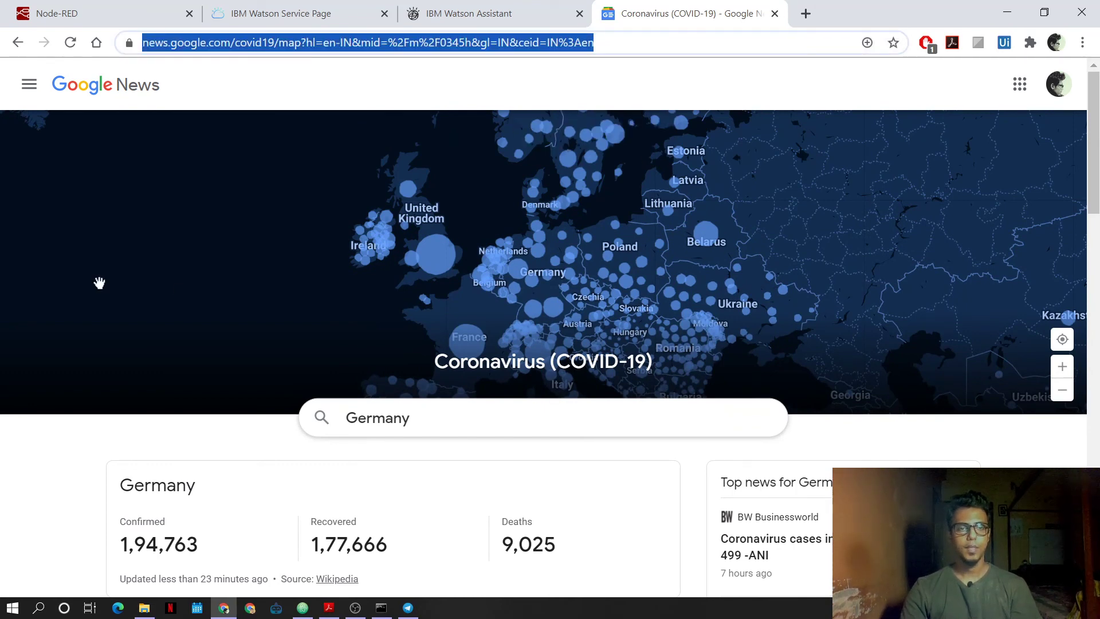
# - Back in Watson Assistant, enter "The case count of Corona can be found in the below link:" as the #case_count_germany node's text response
pyautogui.click(324, 17)
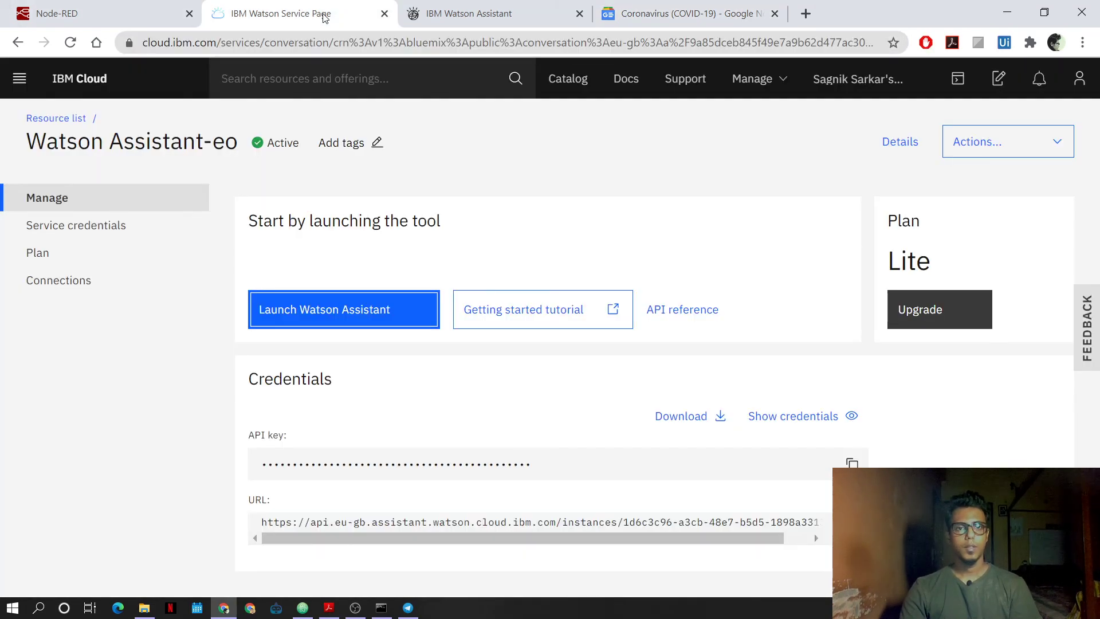
pyautogui.click(441, 12)
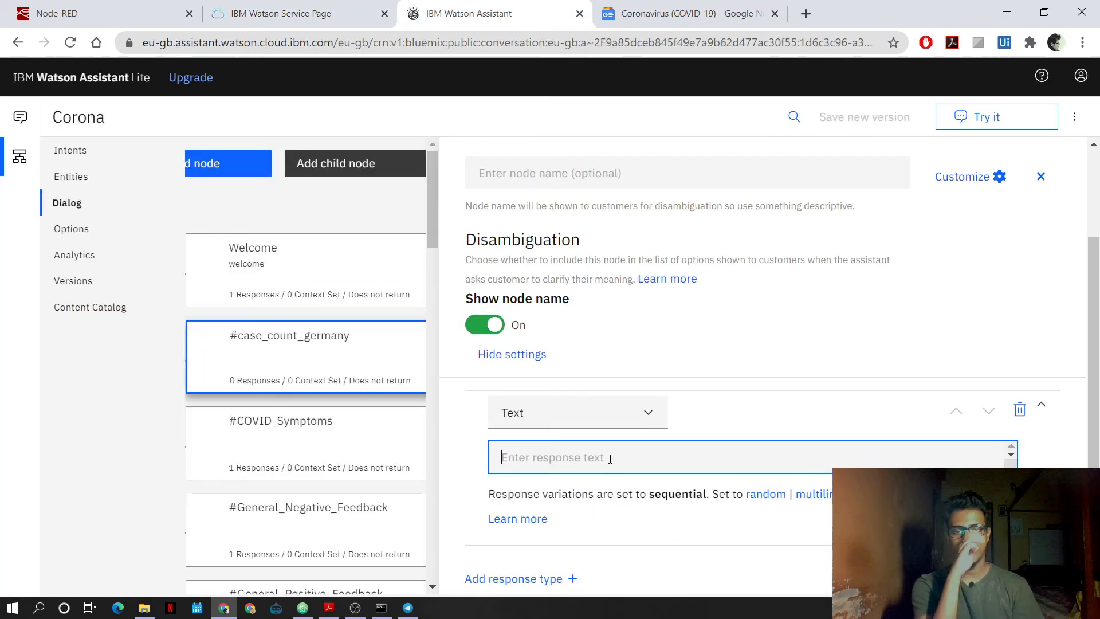
pyautogui.write('The case')
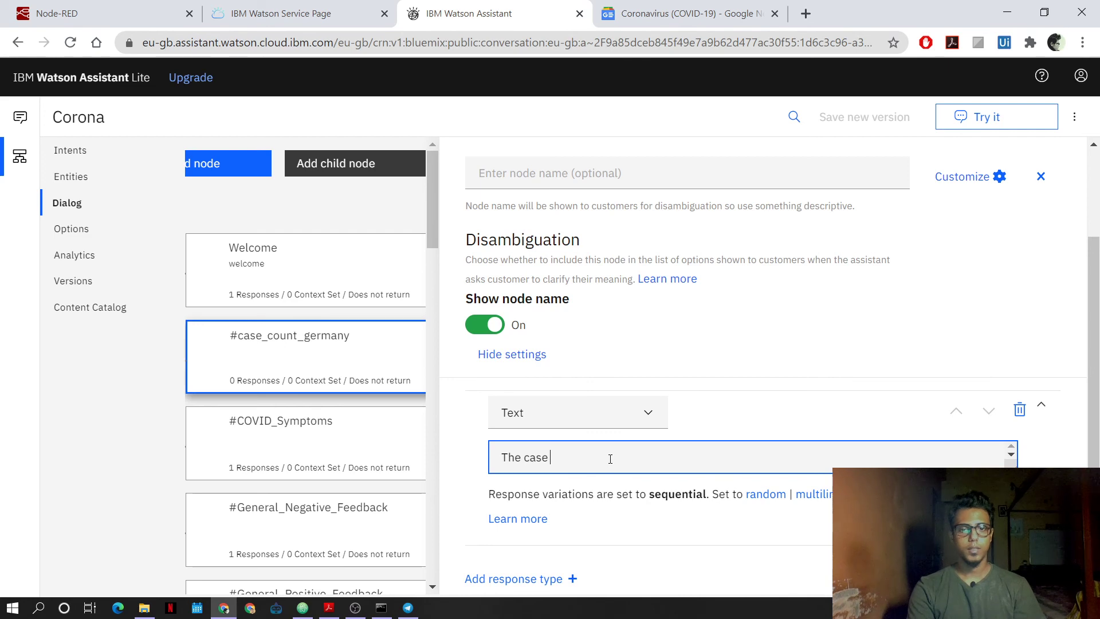
pyautogui.write(' count of Ge')
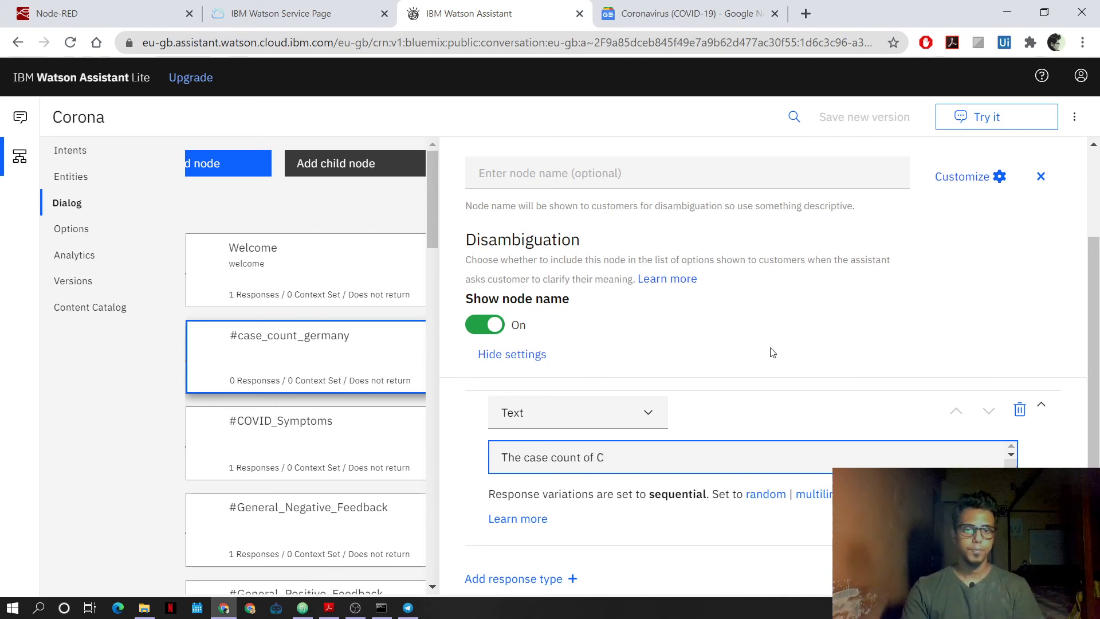
pyautogui.write('oron')
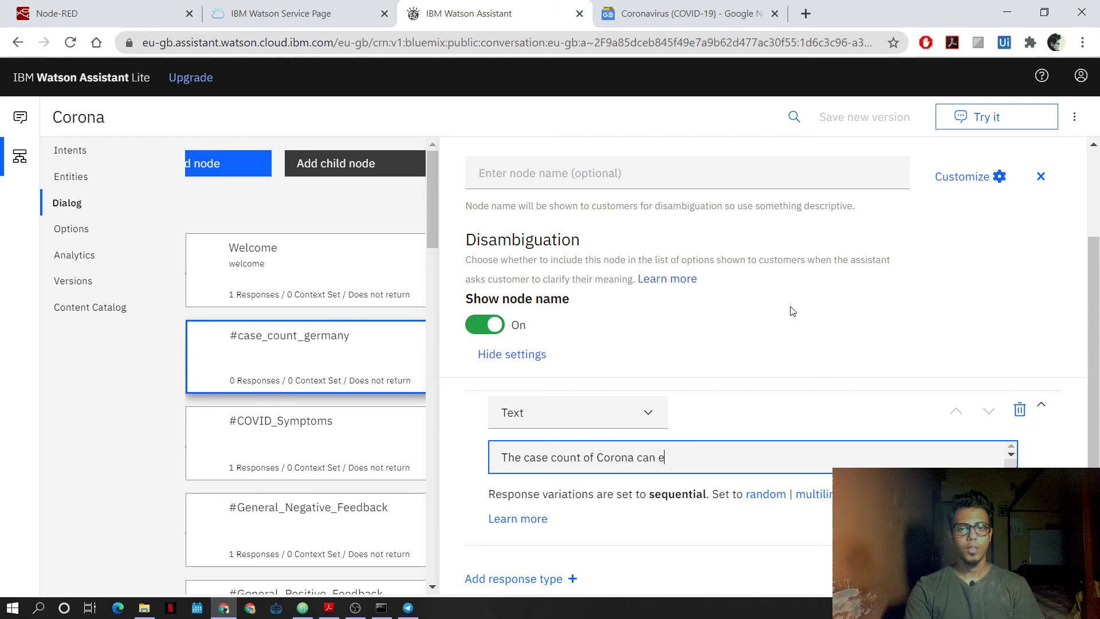
pyautogui.write('a can be found in ')
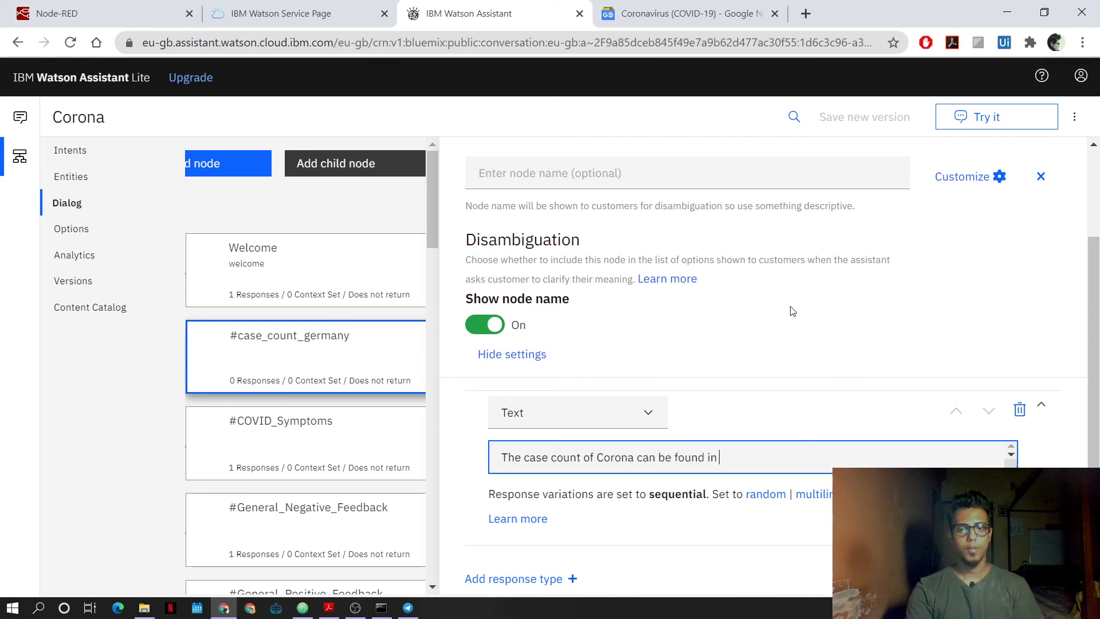
pyautogui.write('the below link:')
pyautogui.press('Return')
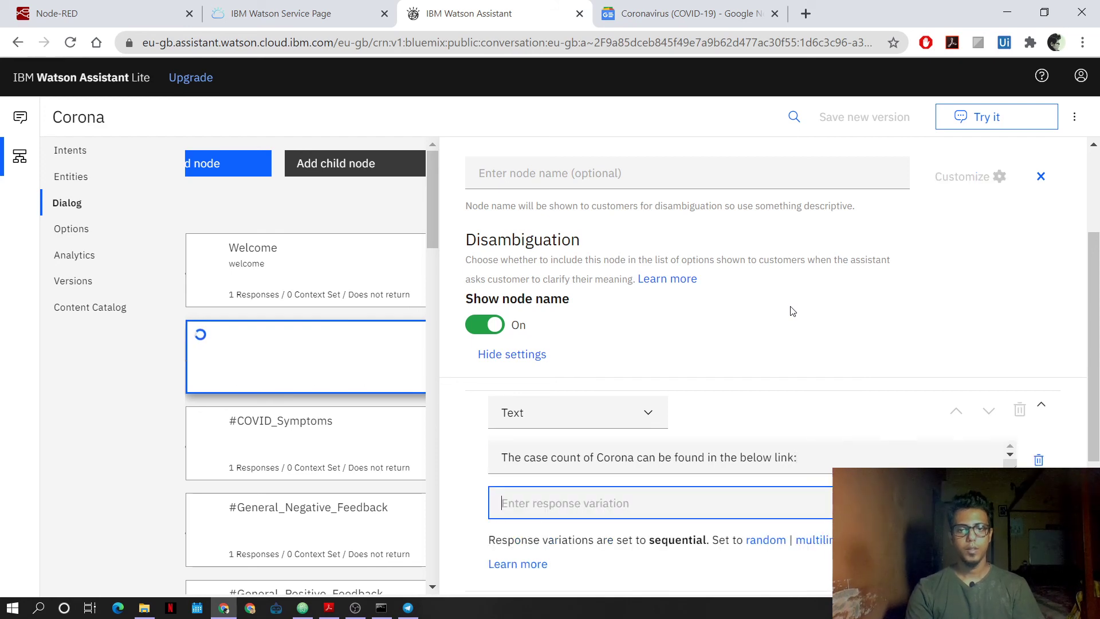
# - Add the copied Google News link on a new line within the same text response
pyautogui.click(859, 455)
pyautogui.hotkey('shift', 'Return')
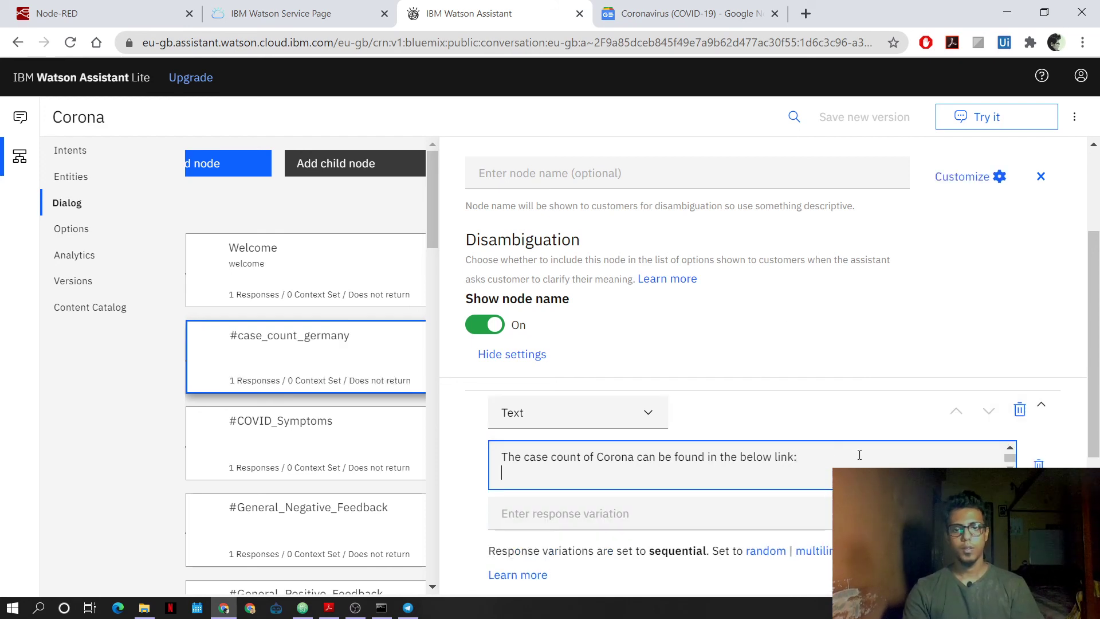
pyautogui.hotkey('ctrl', 'v')
pyautogui.hotkey('shift', 'Home')
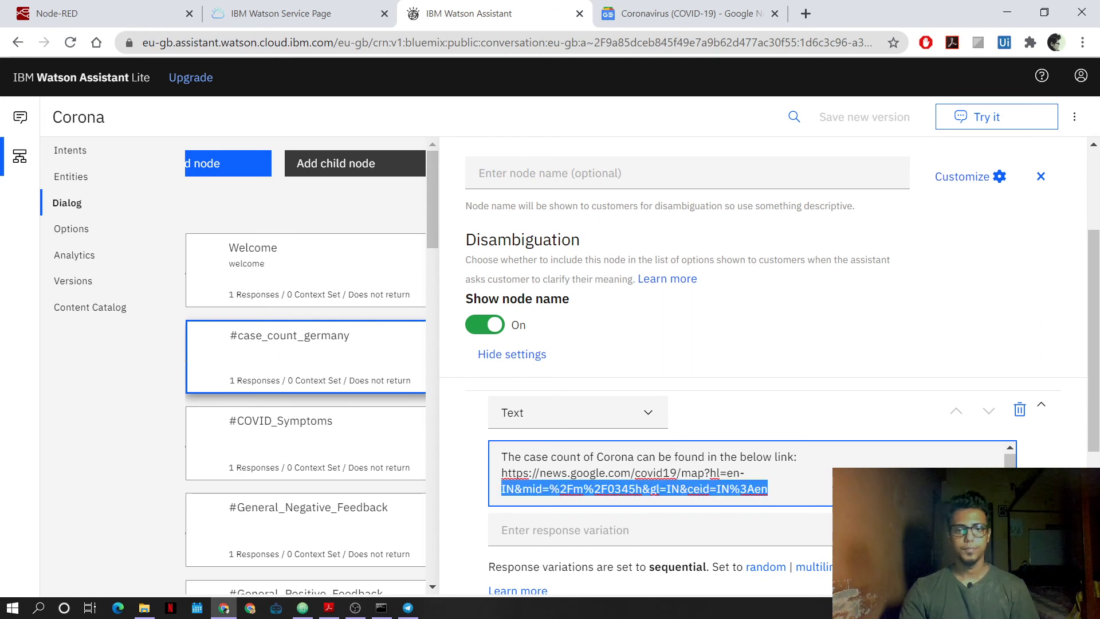
pyautogui.click(903, 312)
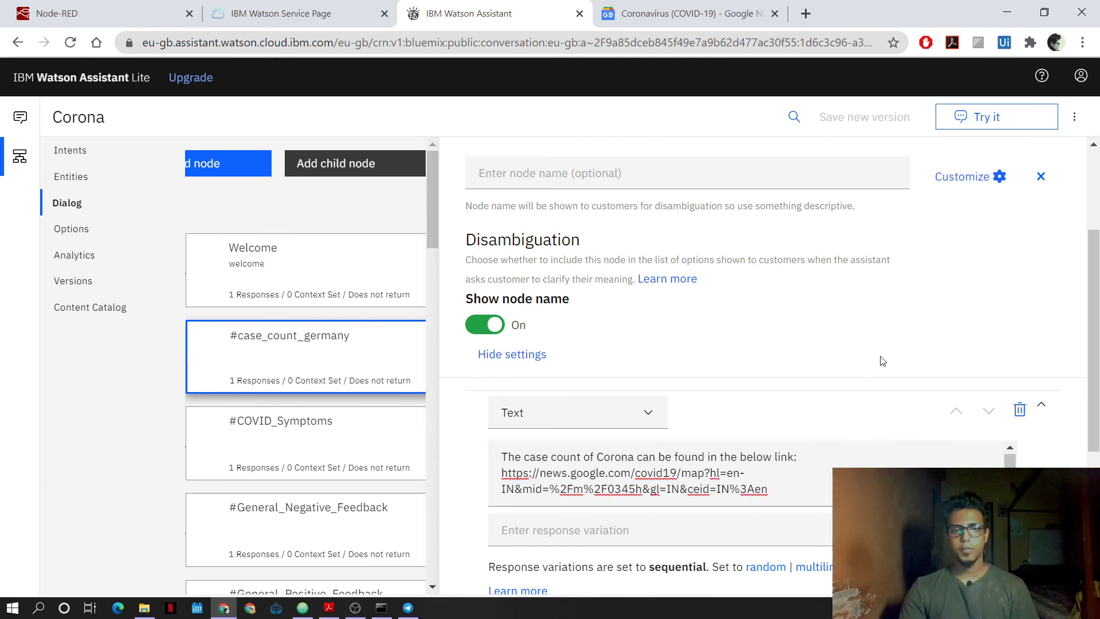
# - Once training finishes, test the skill in the Try it out chat with "corona case count in Germany", examine the reply, and close the chat
pyautogui.click(1017, 120)
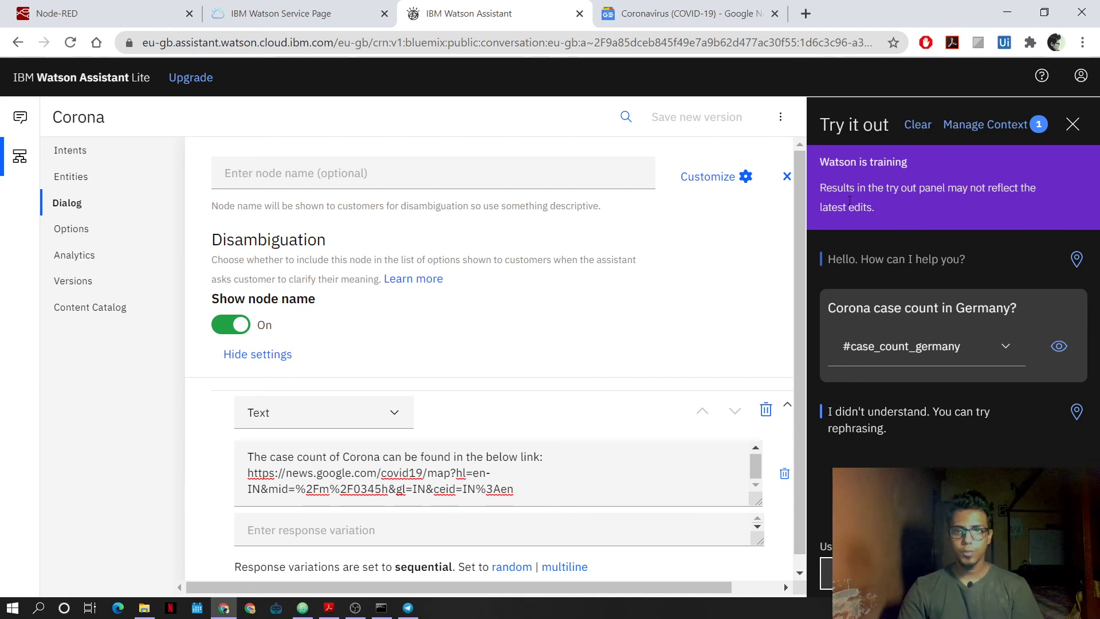
pyautogui.moveTo(821, 188); pyautogui.dragTo(878, 207)
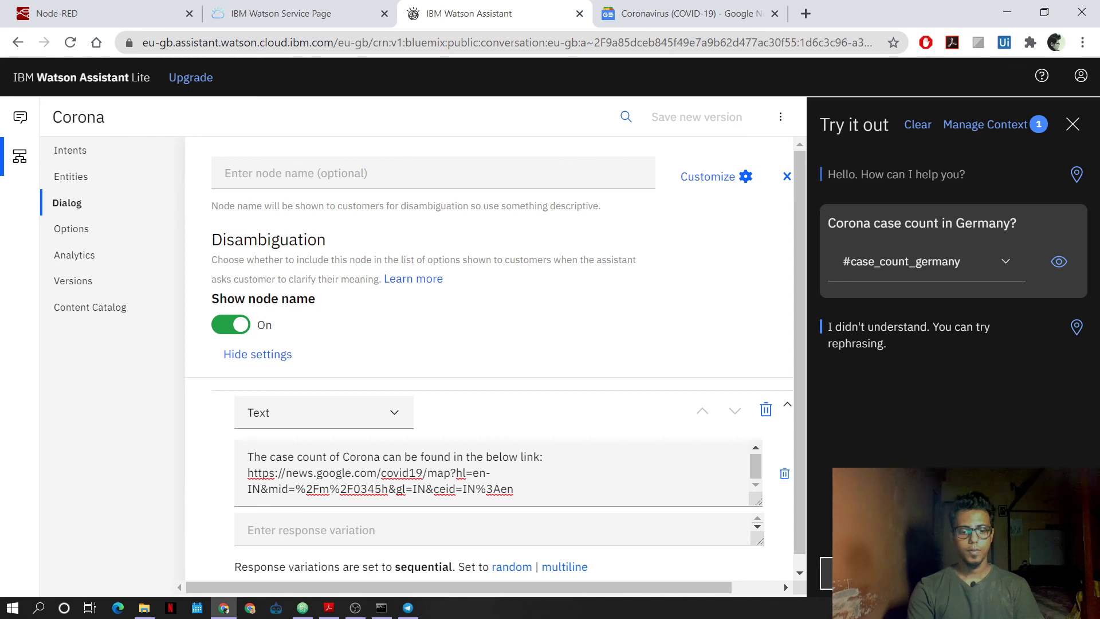
pyautogui.press('Return')
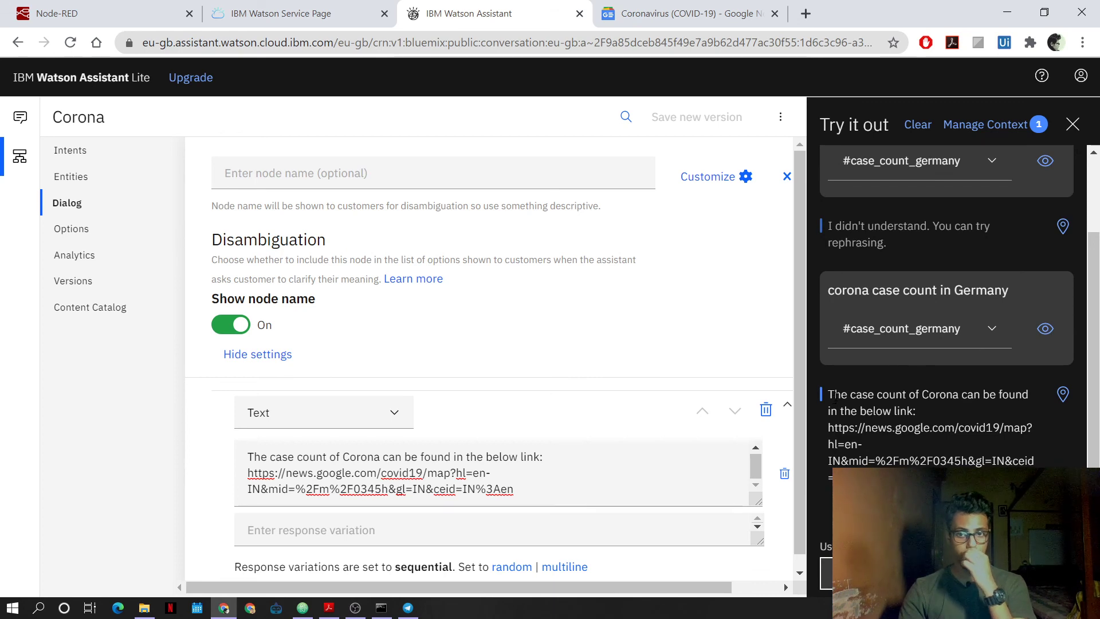
pyautogui.moveTo(834, 395); pyautogui.dragTo(916, 504)
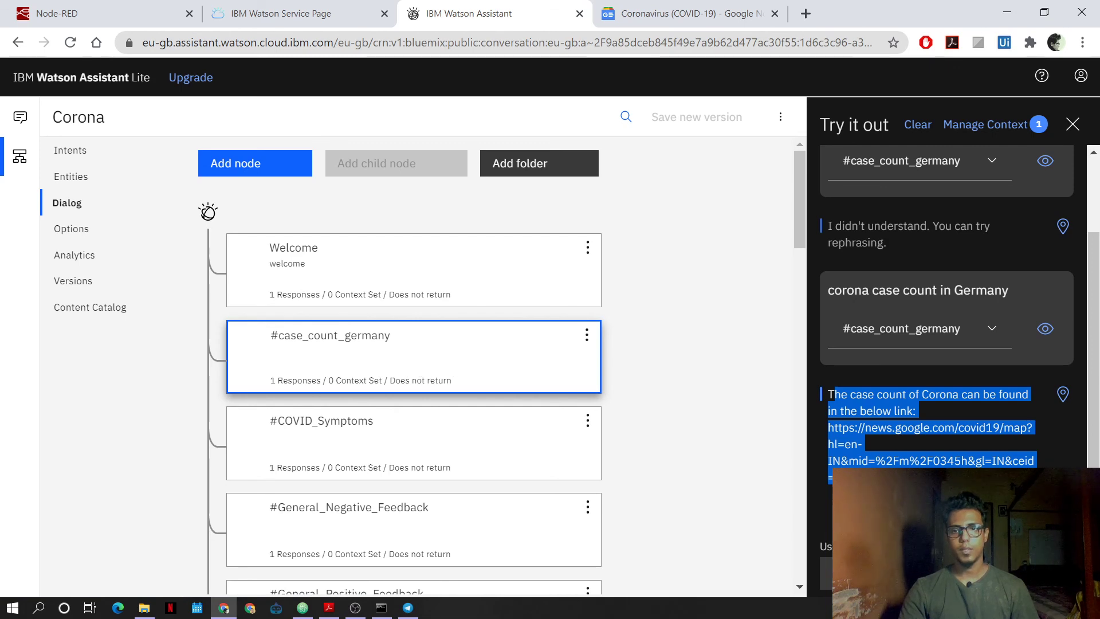
pyautogui.click(744, 456)
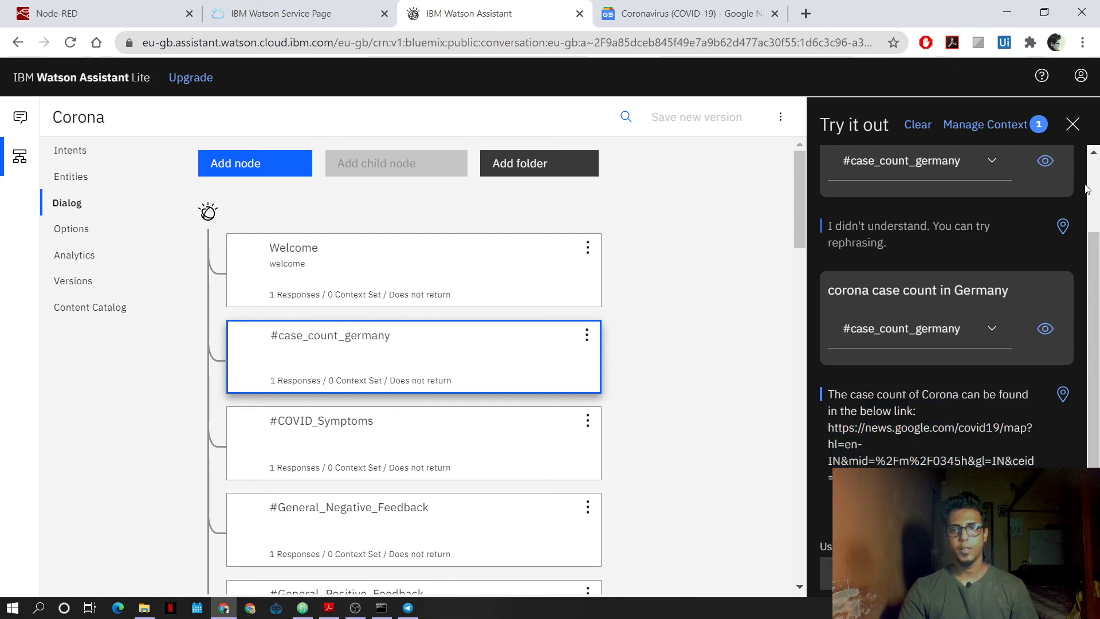
pyautogui.click(1072, 124)
# - Switch to Telegram, send the Neo bot "/neo what is the case count in Germany?", check its reply, and minimize Telegram
pyautogui.click(408, 607)
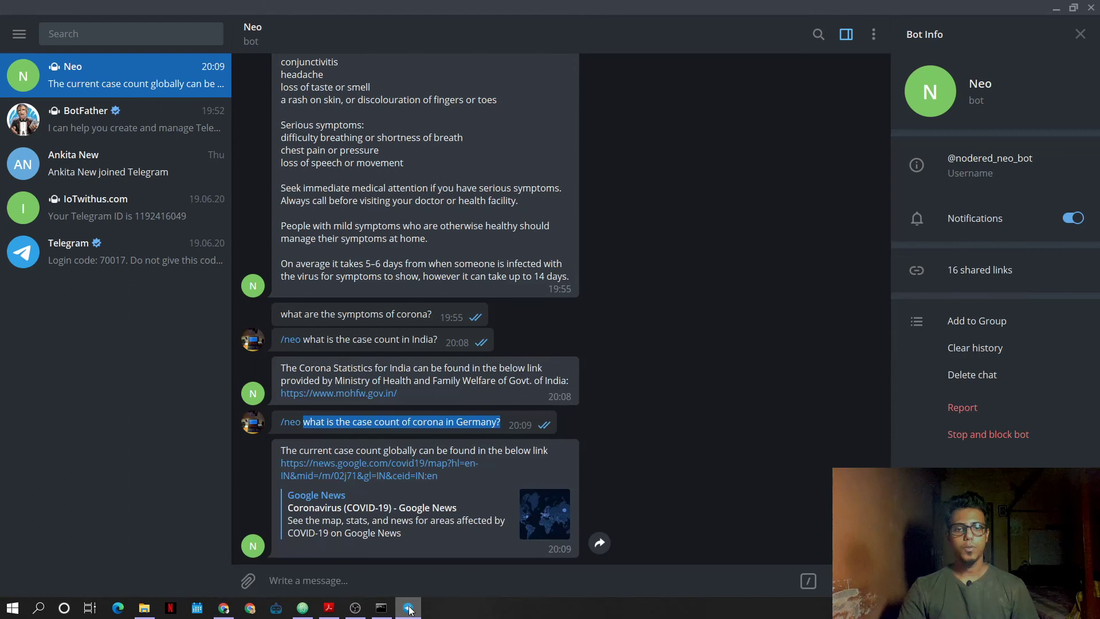
pyautogui.click(370, 581)
pyautogui.write('/neo')
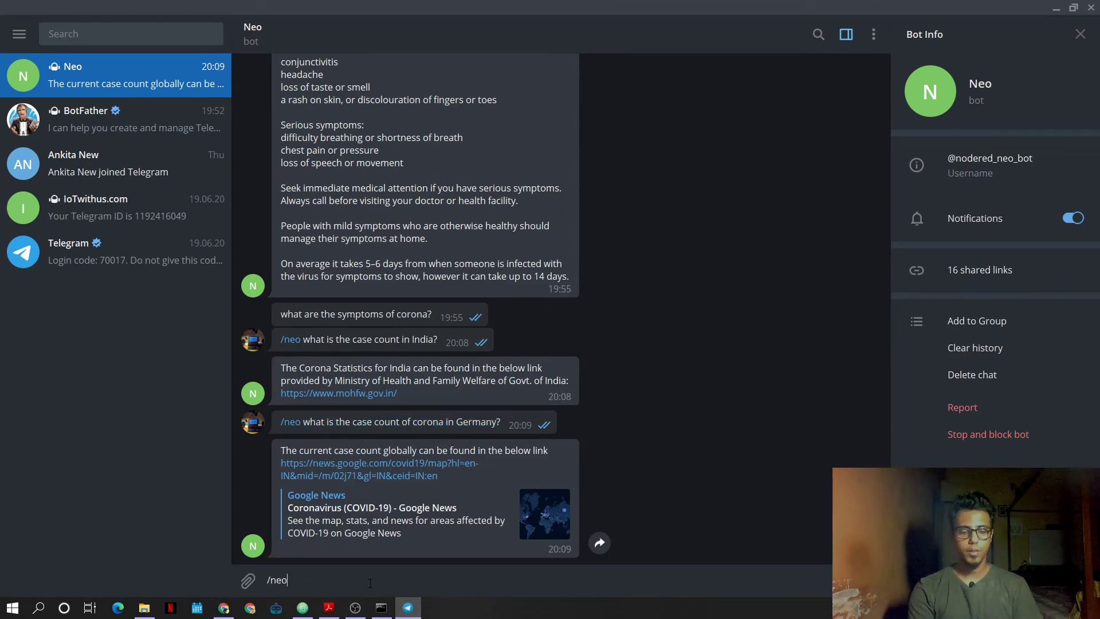
pyautogui.write(' what i')
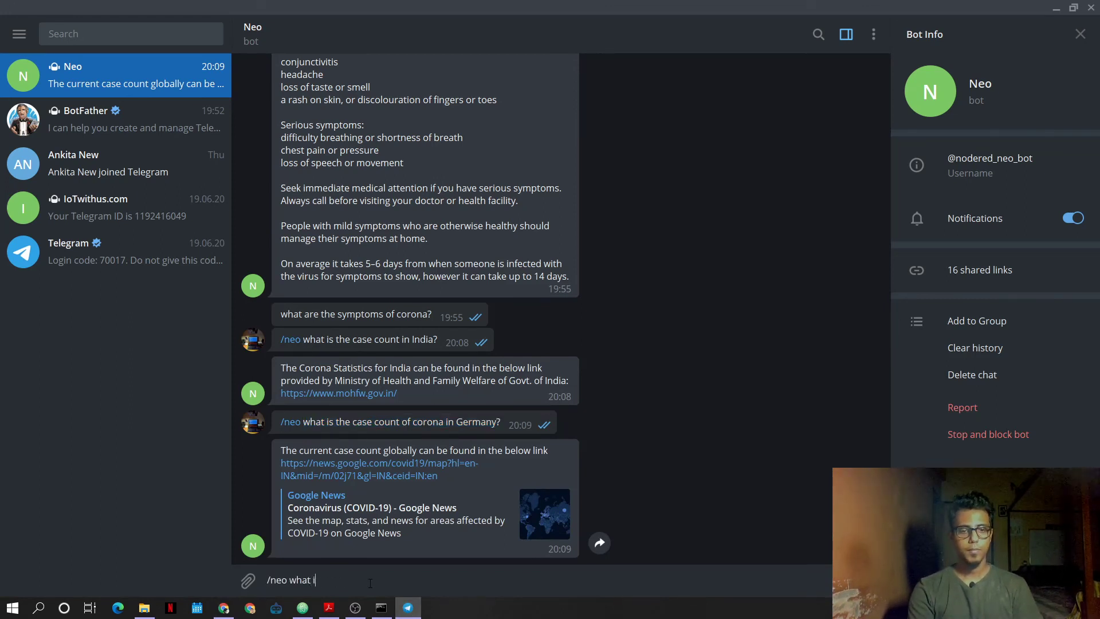
pyautogui.write('s the case c')
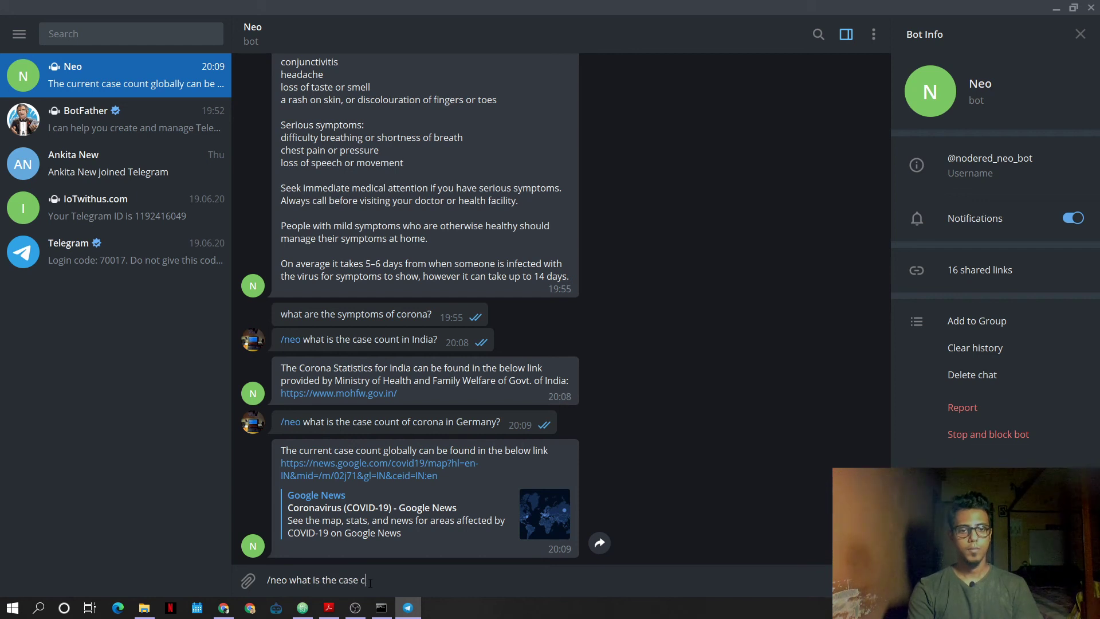
pyautogui.write('ount in Germany?')
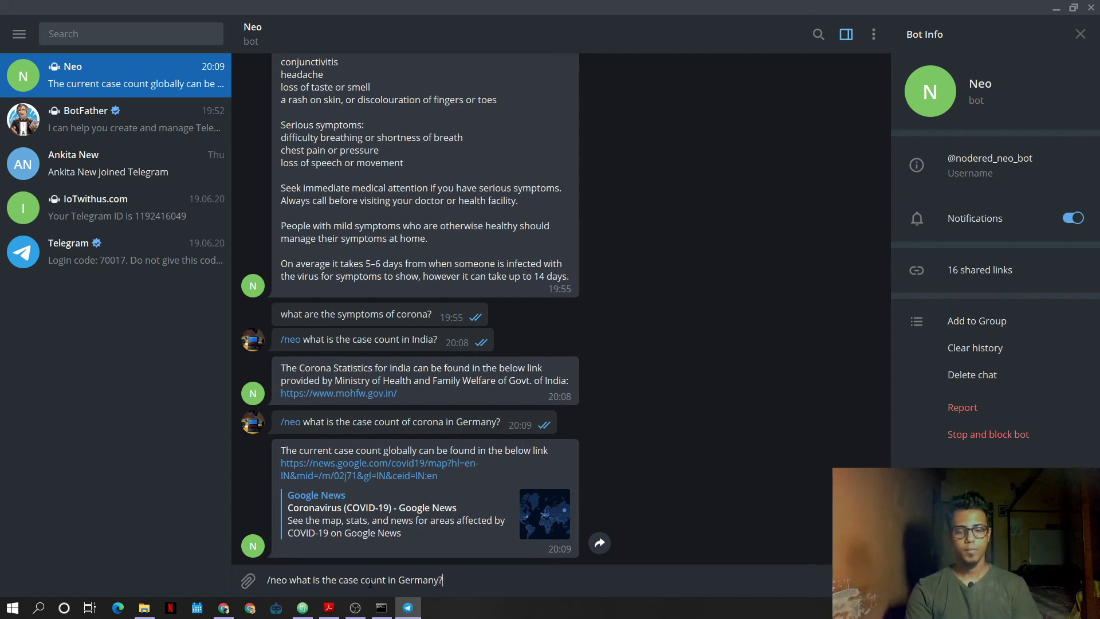
pyautogui.press('Return')
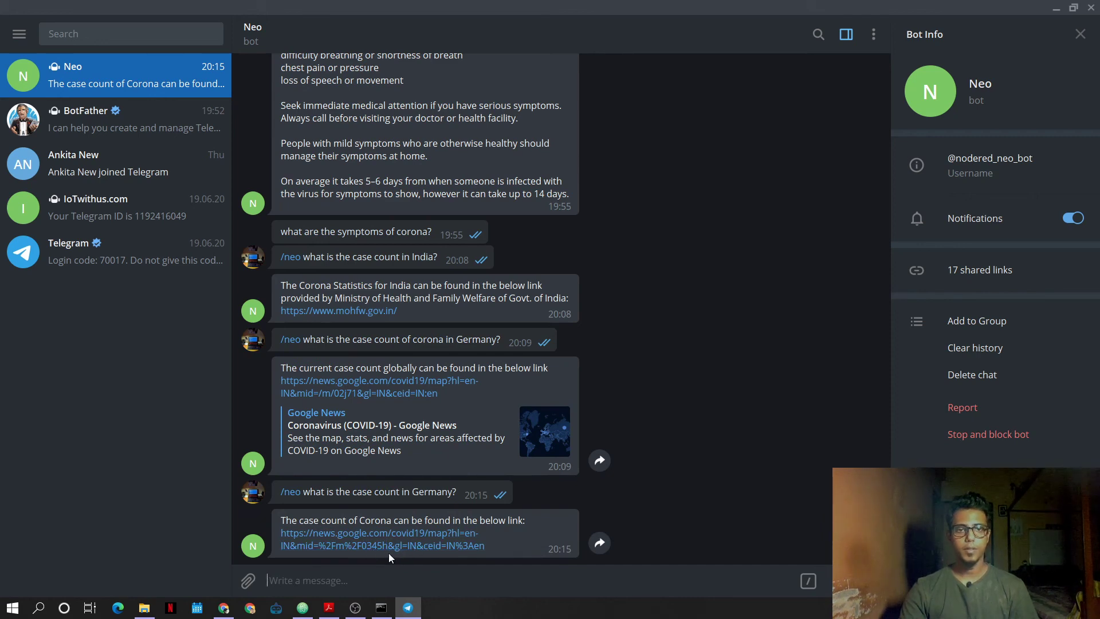
pyautogui.click(1054, 9)
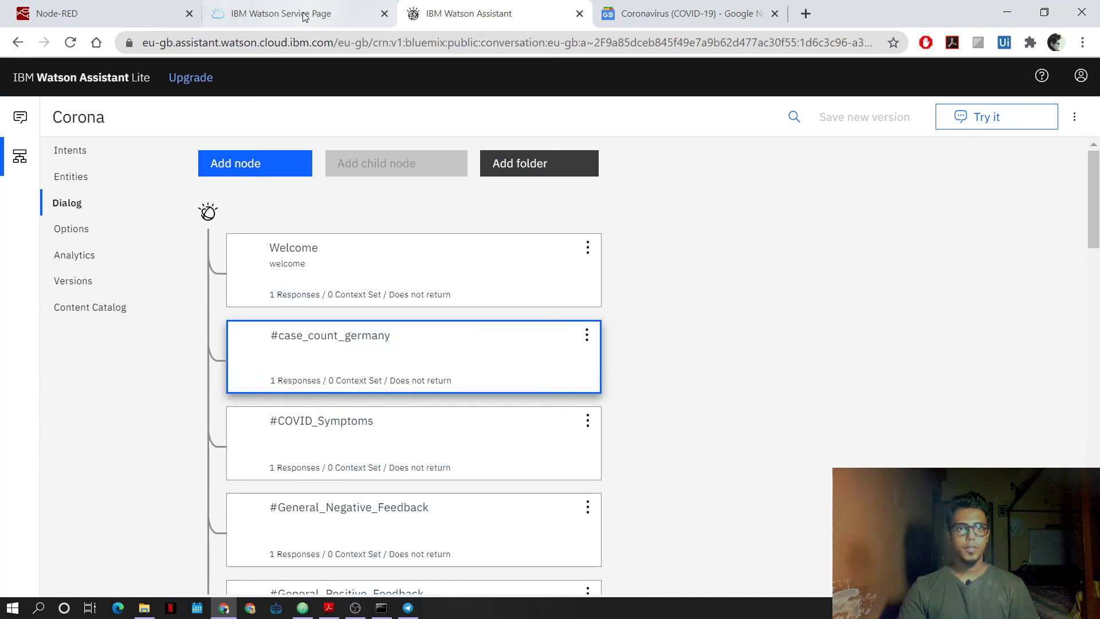
# - Look over the Node-RED bot flow, the Watson Assistant service page and the Corona skill's dialog nodes
pyautogui.click(98, 13)
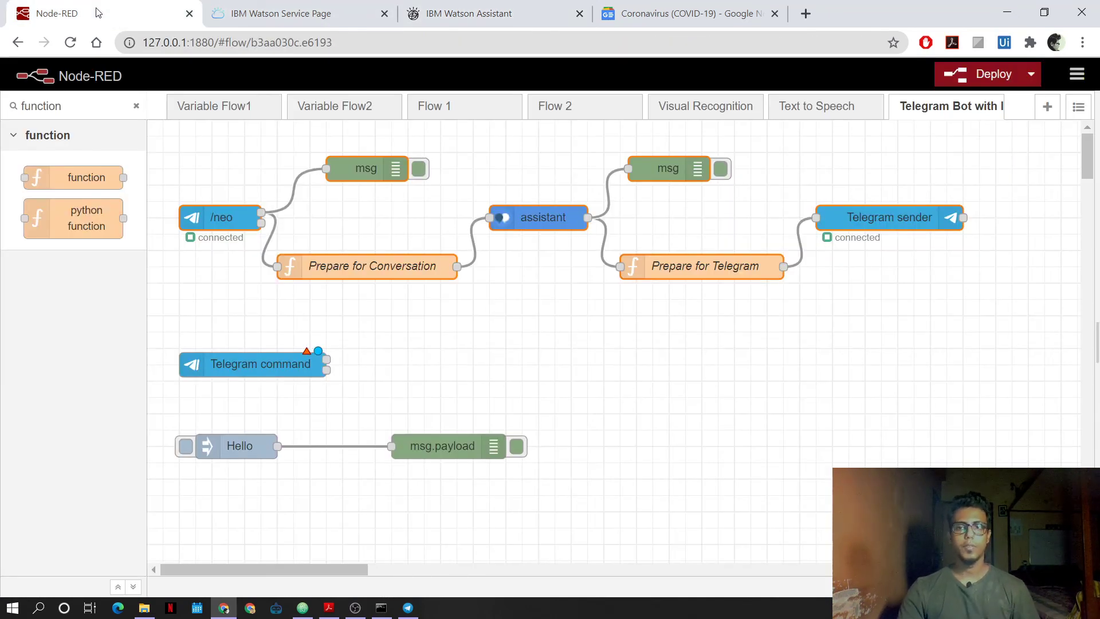
pyautogui.click(461, 19)
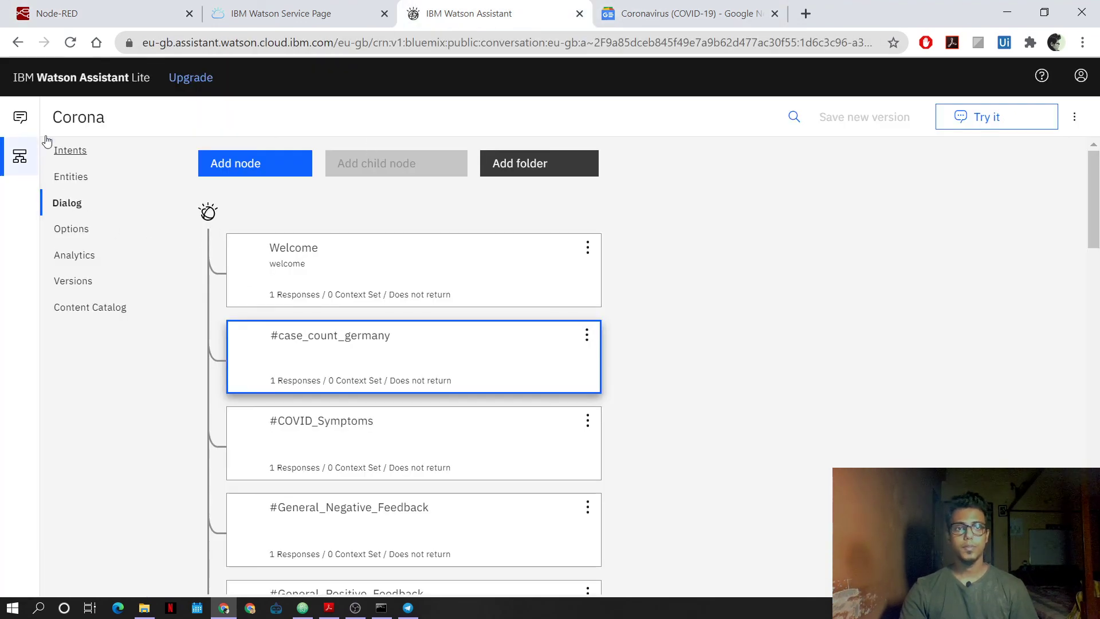
pyautogui.click(220, 17)
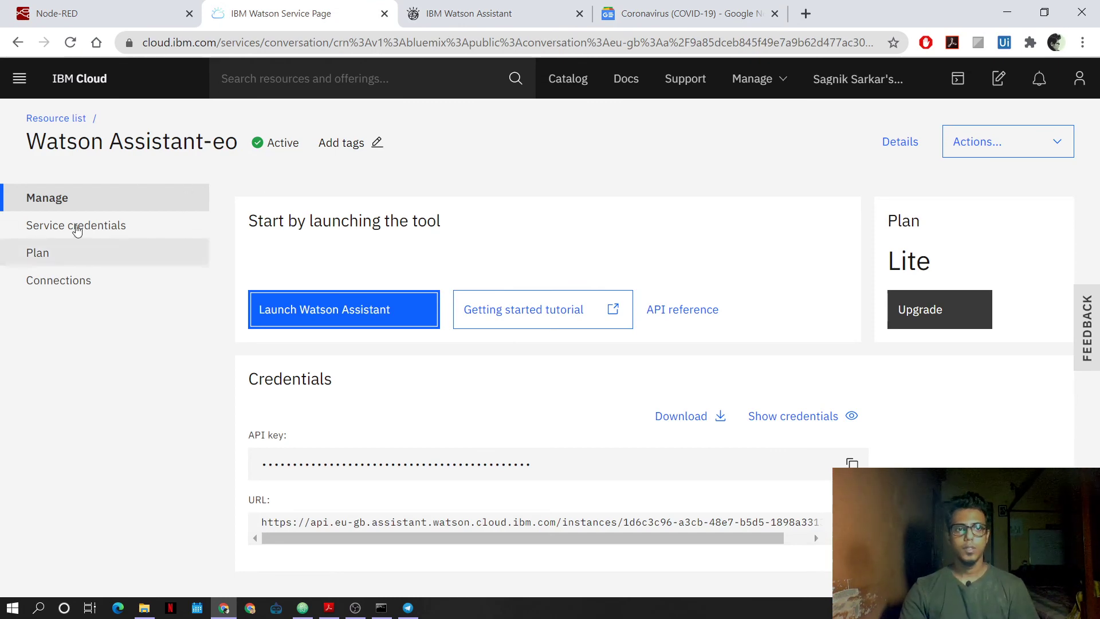
pyautogui.click(464, 13)
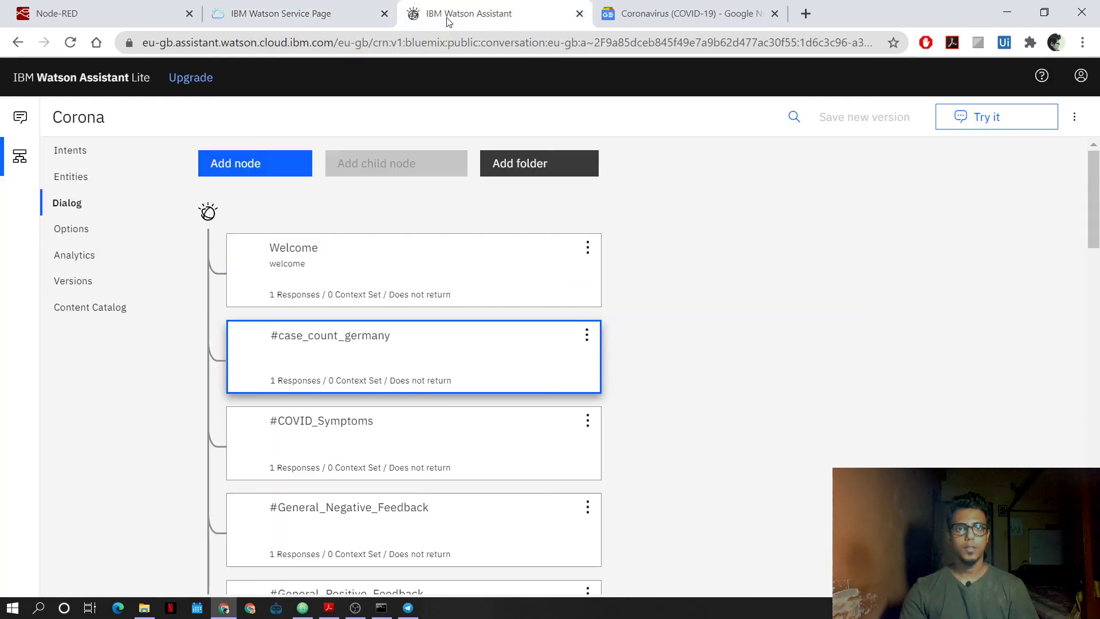
pyautogui.click(286, 14)
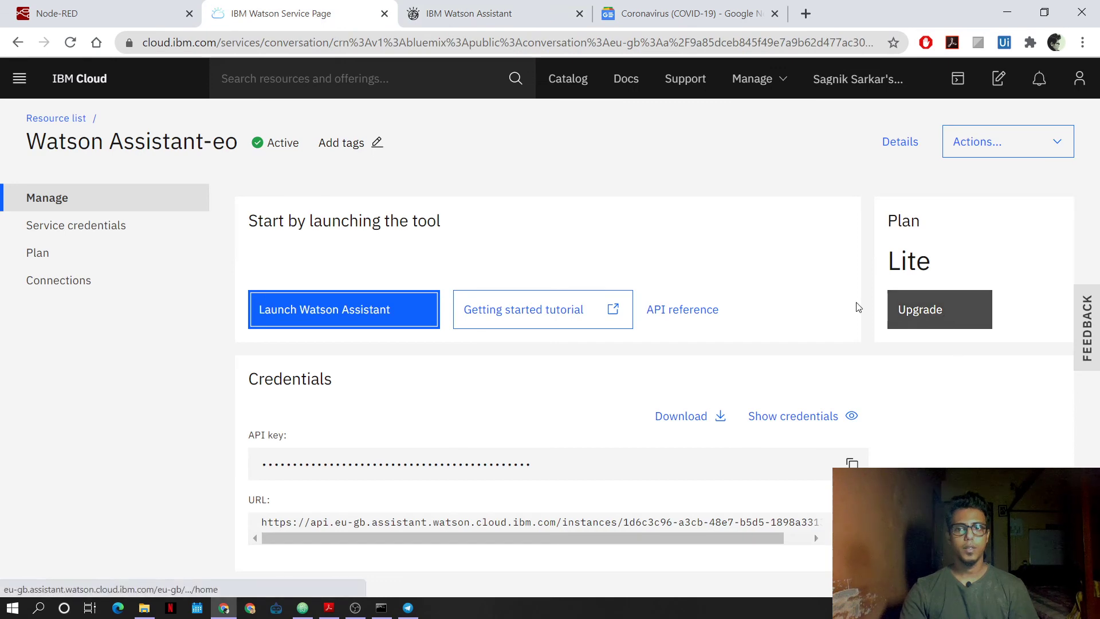
pyautogui.click(460, 19)
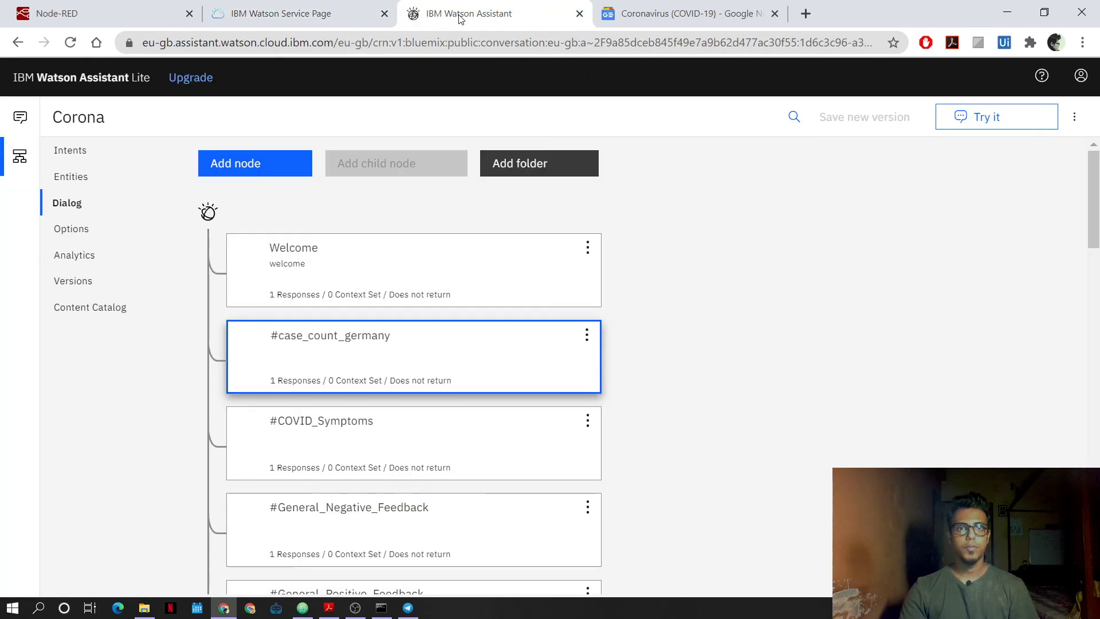
# - View the Corona skill's analytics overview, return to the Node-RED flow, and minimize the browser
pyautogui.click(73, 257)
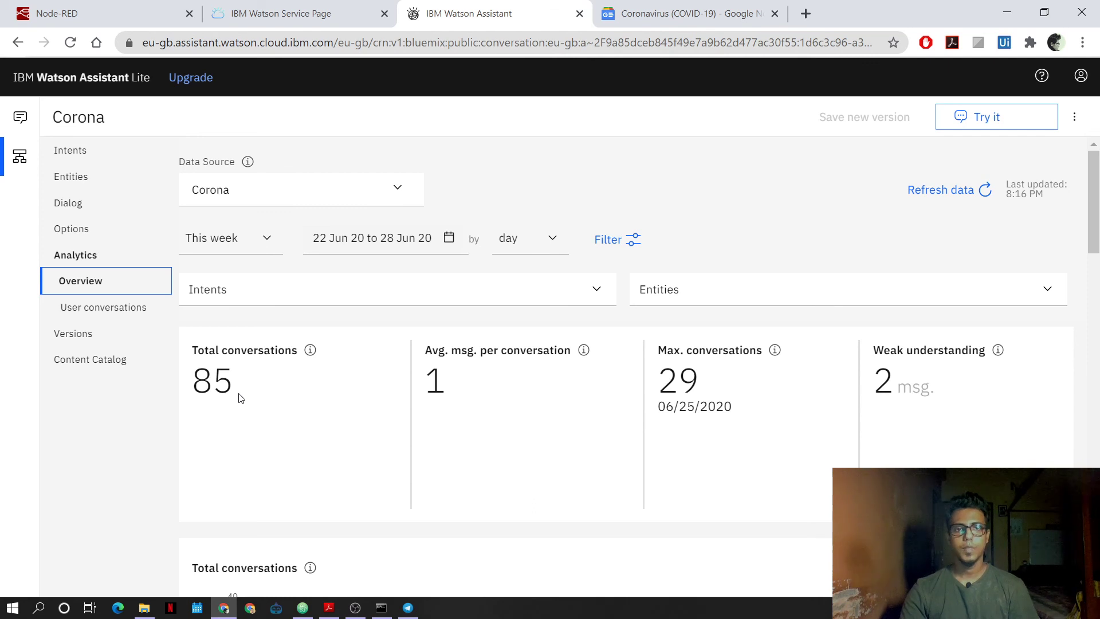
pyautogui.click(131, 6)
pyautogui.click(1006, 12)
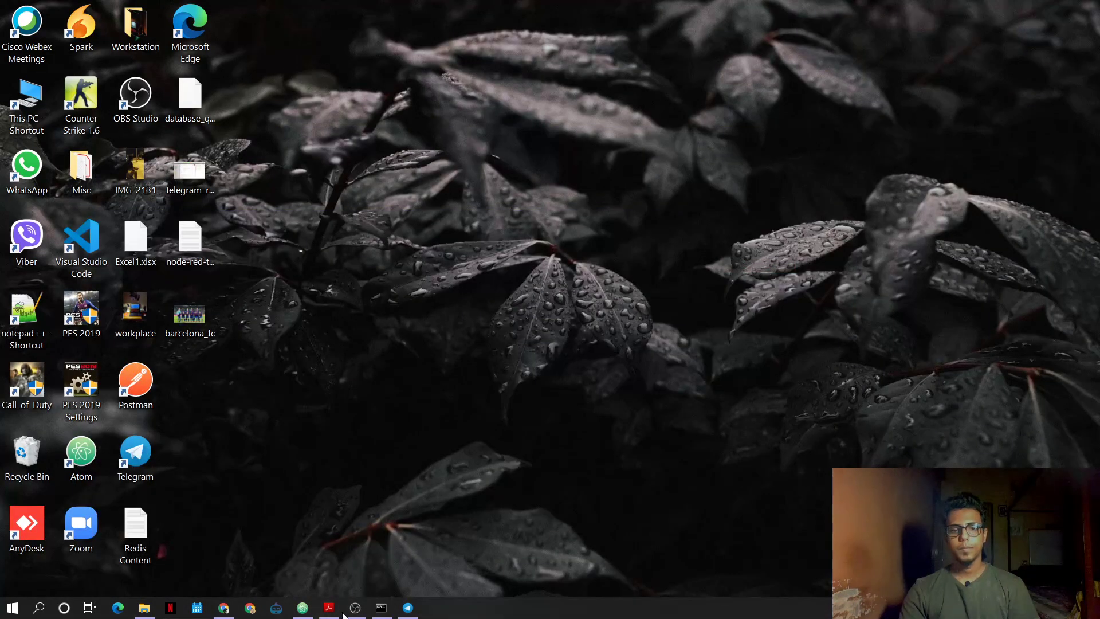